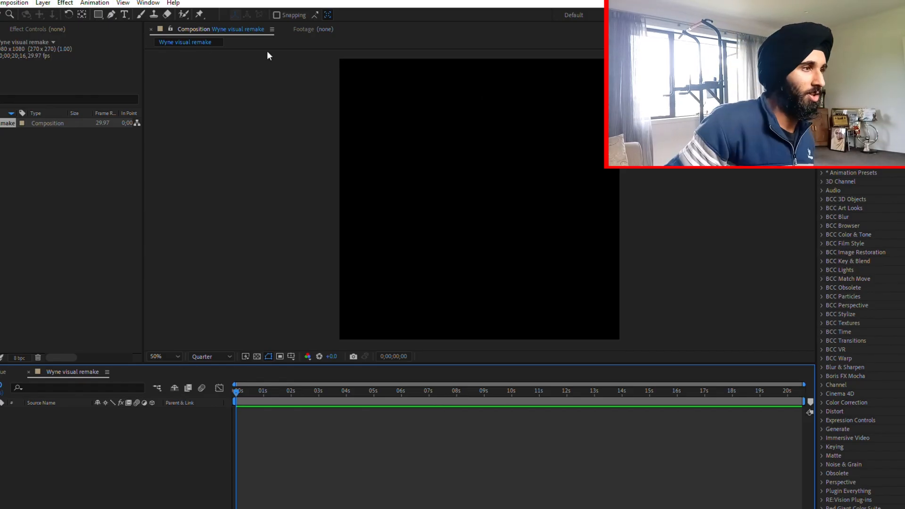
# Create a full-frame white solid layer named BG in the Wyne visual remake composition
pyautogui.hotkey('ctrl', 'y')
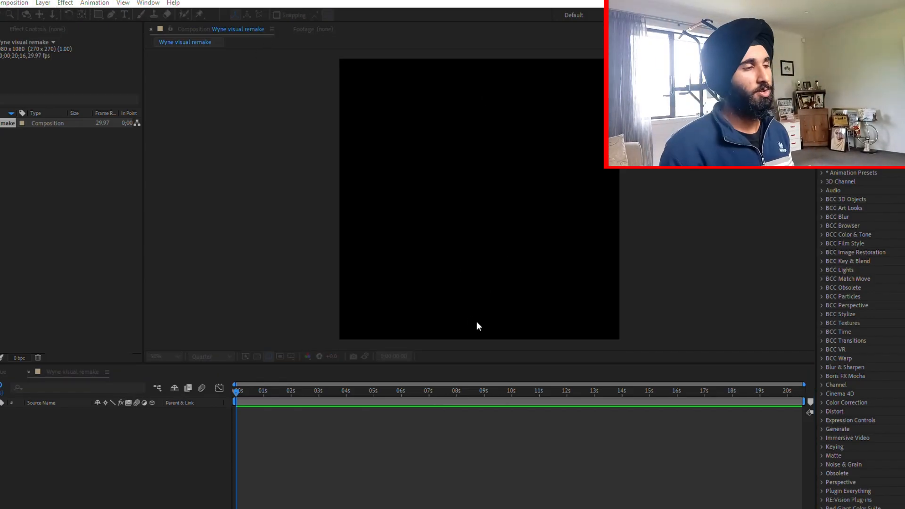
pyautogui.click(517, 327)
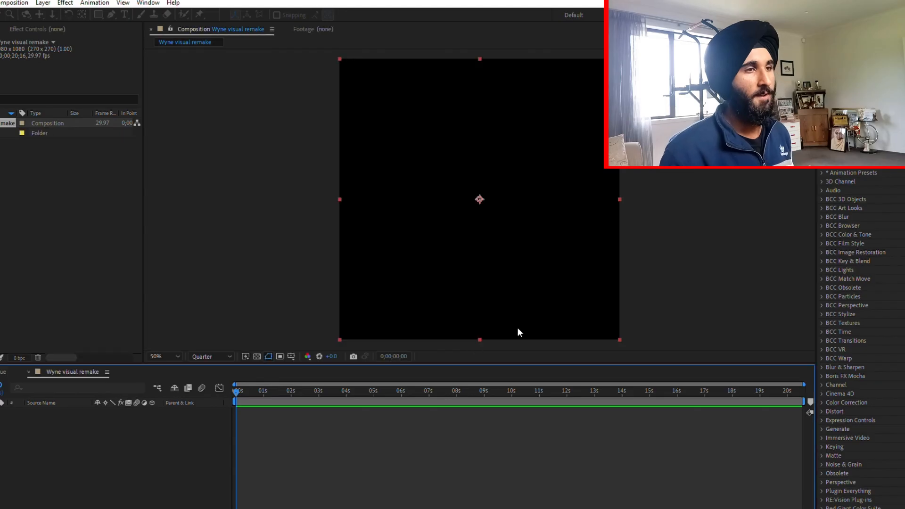
pyautogui.scroll(-1, 655, 212)
pyautogui.scroll(1, 636, 214)
pyautogui.scroll(-1, 640, 211)
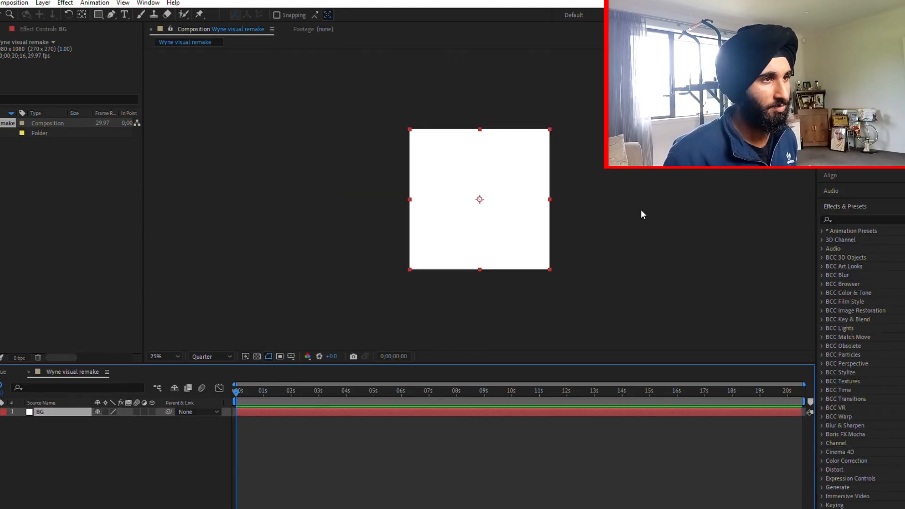
pyautogui.click(641, 210)
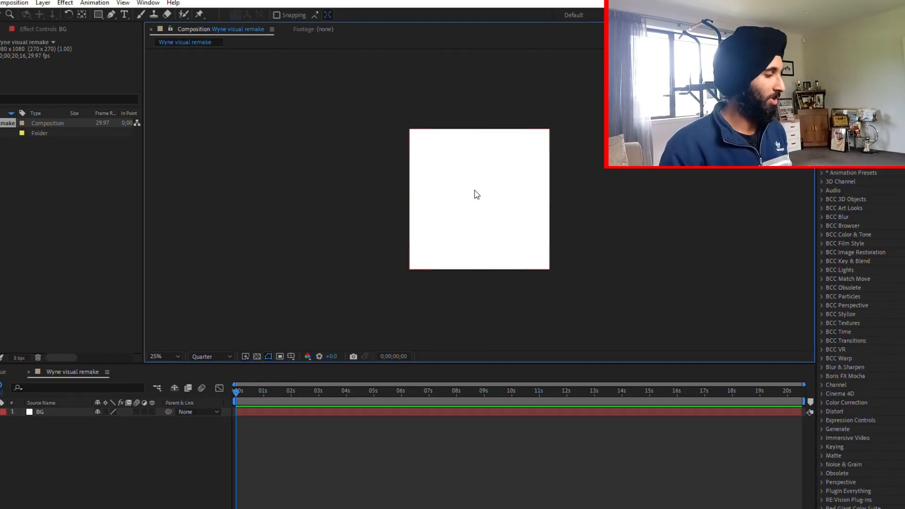
# Apply the CC Vignette effect to the BG layer and set its amount to 30
pyautogui.scroll(1, 486, 198)
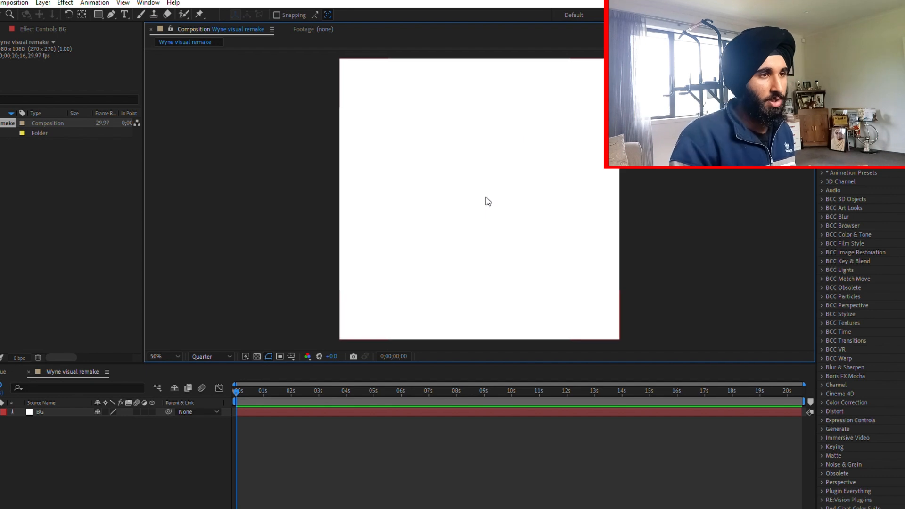
pyautogui.scroll(-1, 485, 198)
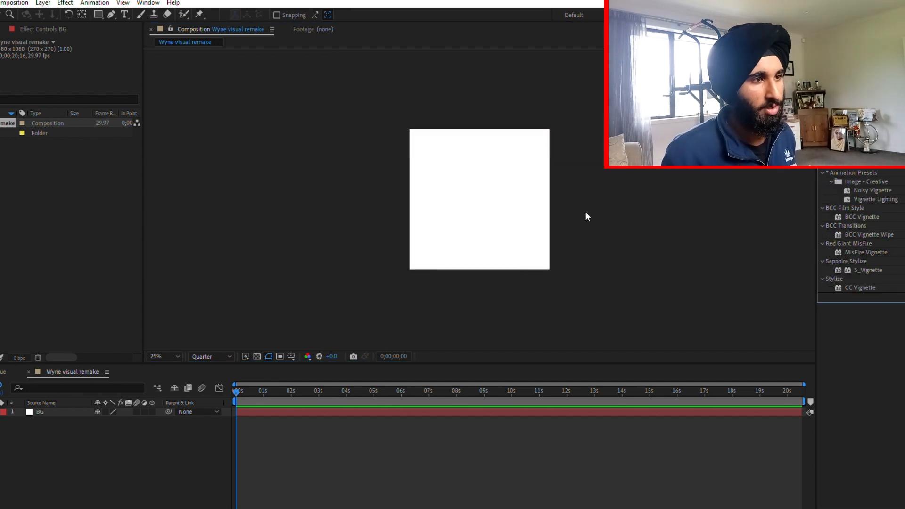
pyautogui.moveTo(880, 286); pyautogui.dragTo(481, 199)
pyautogui.click(63, 60)
pyautogui.write('20')
pyautogui.press('Return')
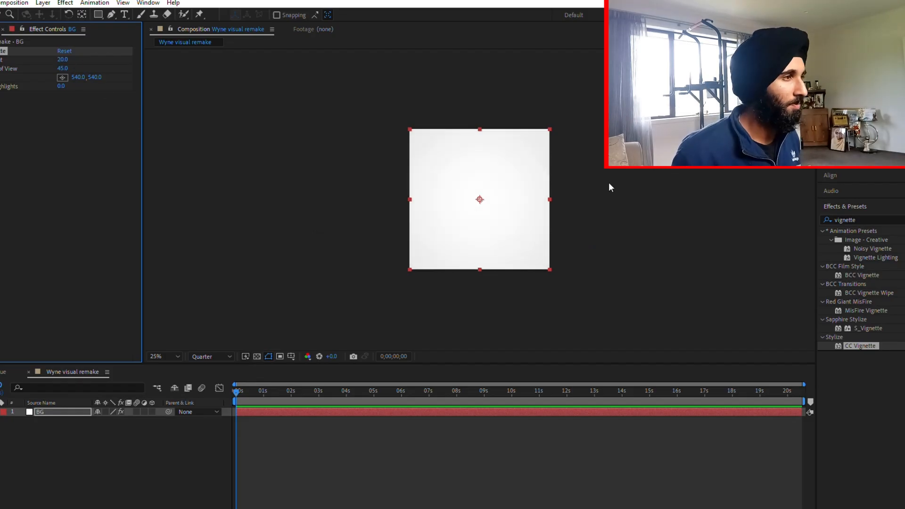
pyautogui.click(64, 60)
pyautogui.write('30')
pyautogui.press('Return')
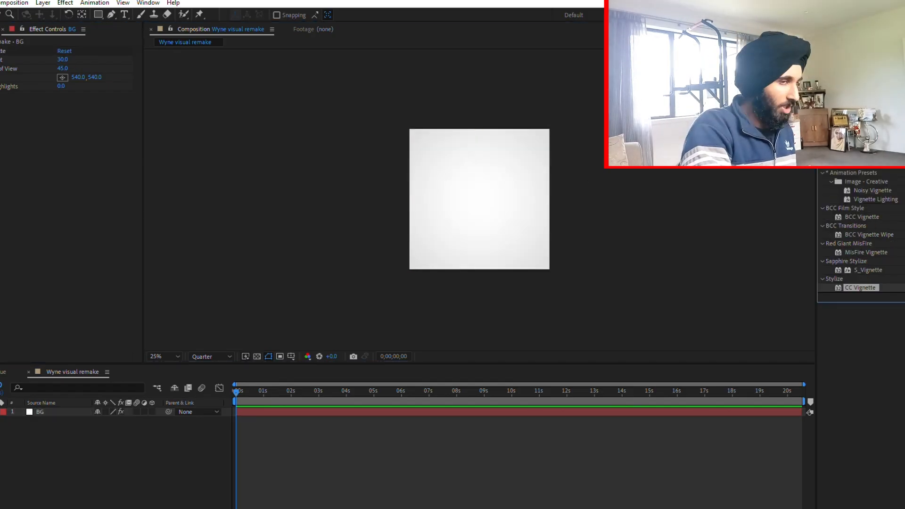
# Apply the Gradient Ramp effect to the BG layer and place the ramp's start point outside the upper-left corner at about -152, -308
pyautogui.write('gradient ramp')
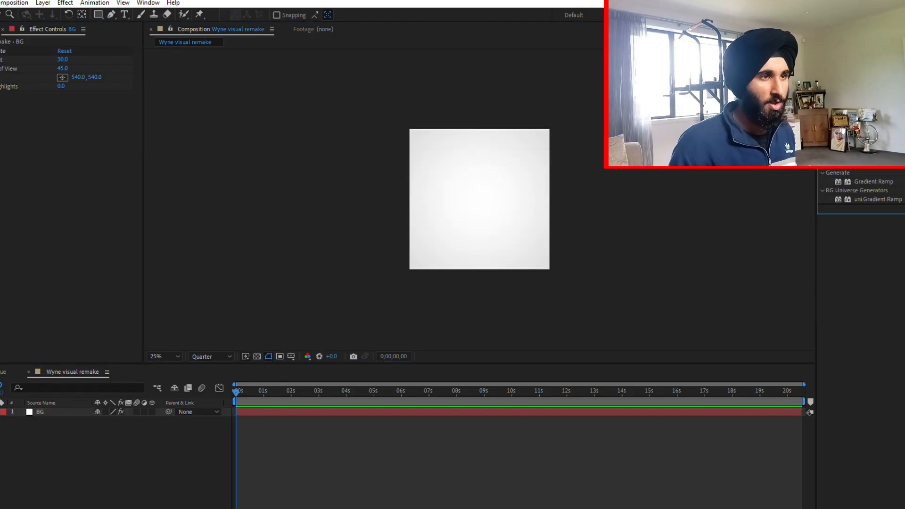
pyautogui.moveTo(873, 181); pyautogui.dragTo(519, 203)
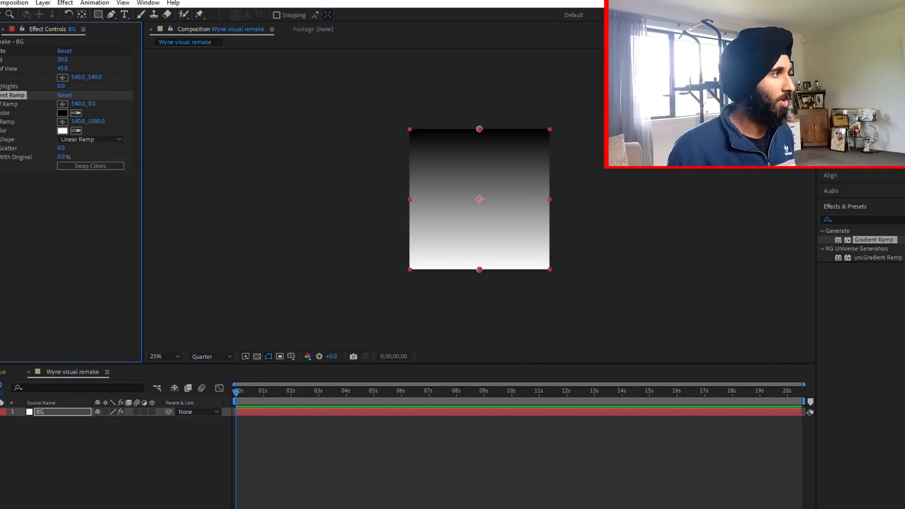
pyautogui.click(63, 103)
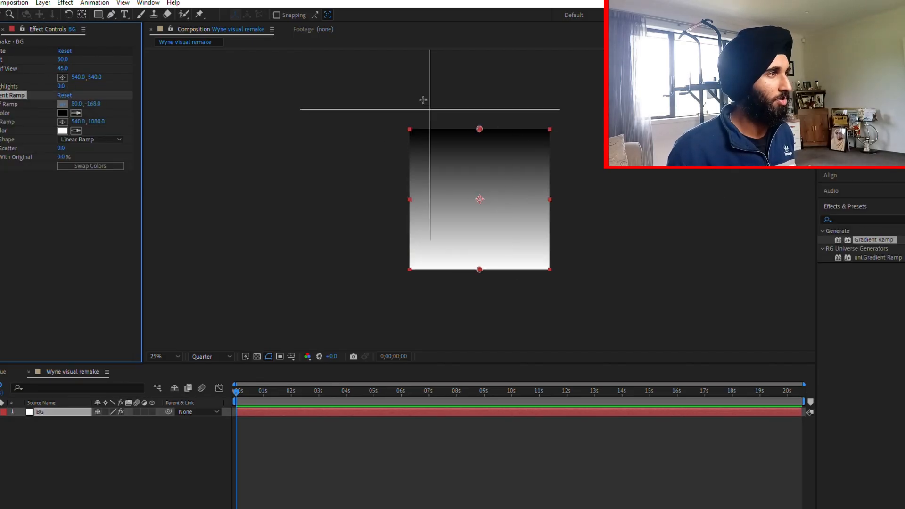
pyautogui.click(390, 89)
# Place the ramp's end point outside the lower-right corner at about 1472, 1412 and change the ramp's start color to near-white
pyautogui.click(62, 122)
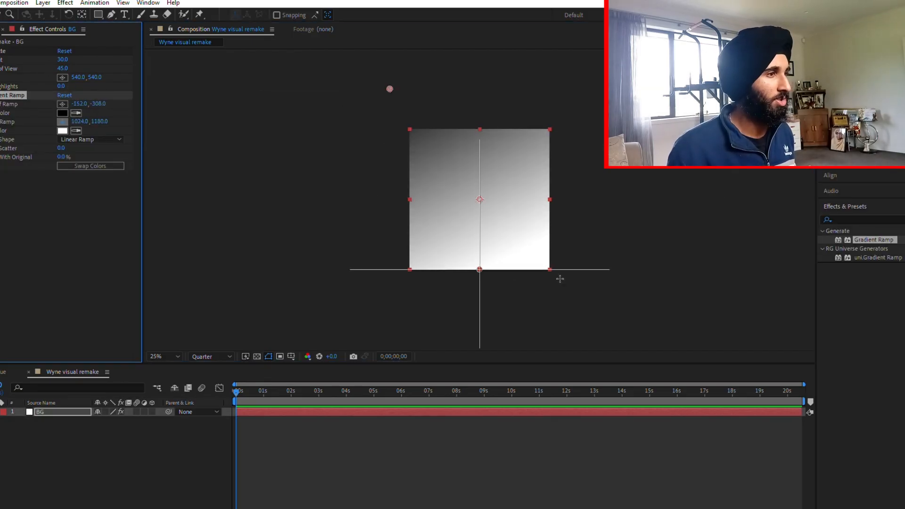
pyautogui.click(600, 313)
pyautogui.click(75, 131)
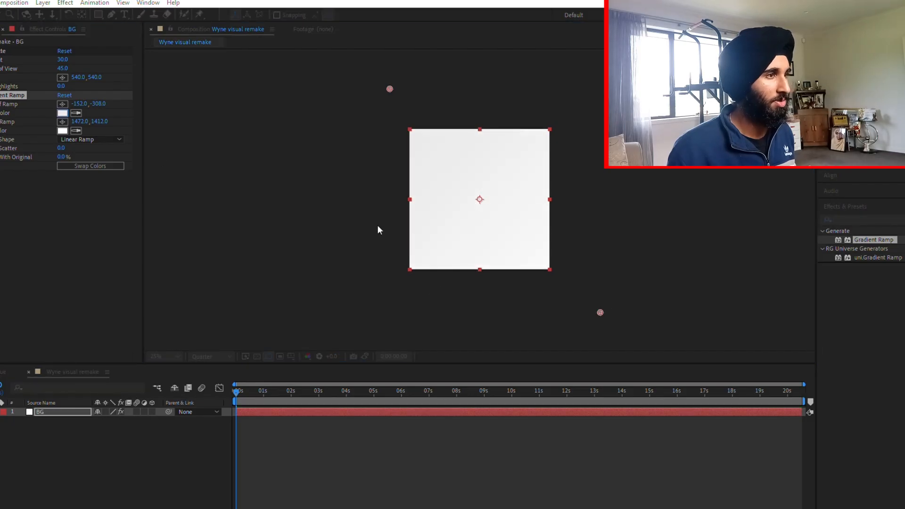
pyautogui.click(572, 242)
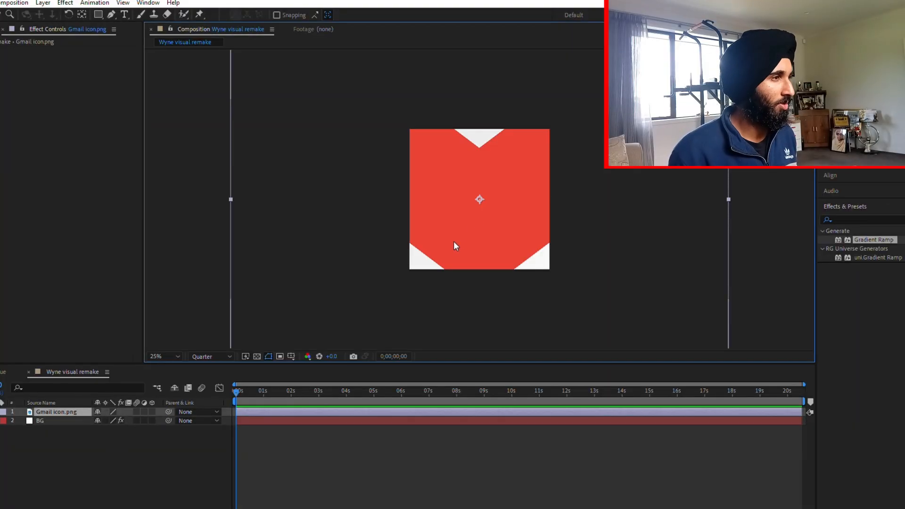
# Scale the Gmail icon.png layer to 13% and enable motion blur and 3D for it
pyautogui.press('s')
pyautogui.moveTo(109, 421); pyautogui.dragTo(83, 423)
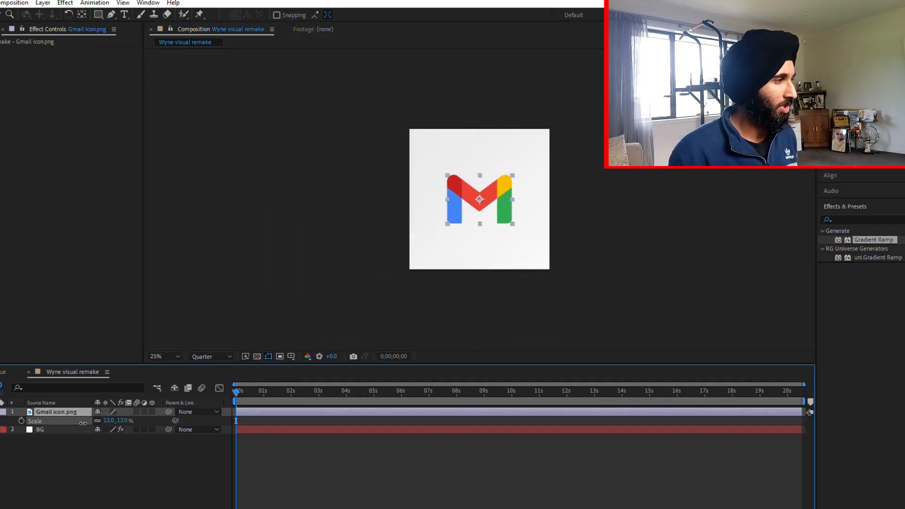
pyautogui.click(137, 411)
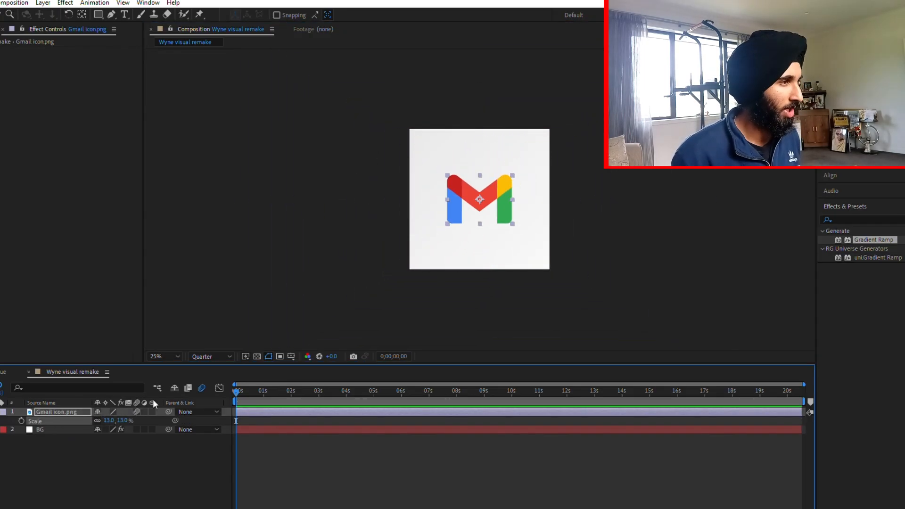
pyautogui.click(152, 412)
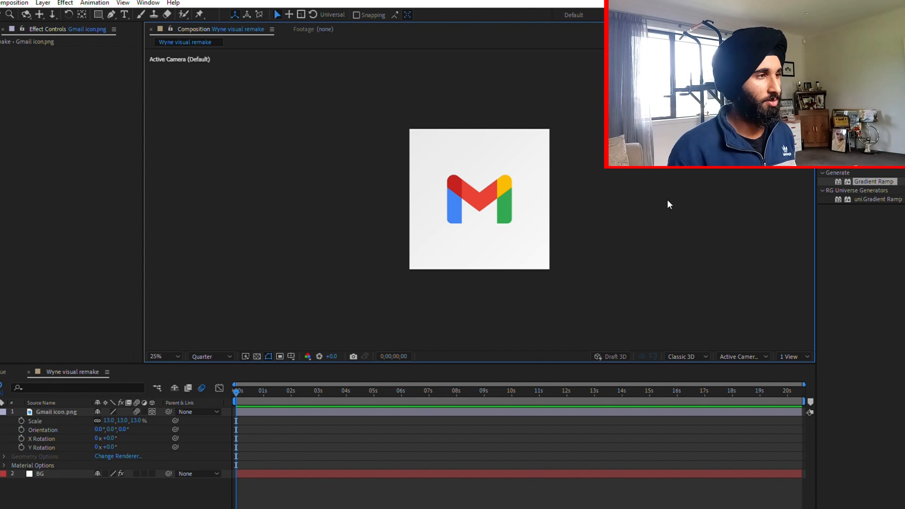
# Set starting keyframes for the Gmail icon's Position, Scale and Z Rotation at the beginning of the composition
pyautogui.click(449, 186)
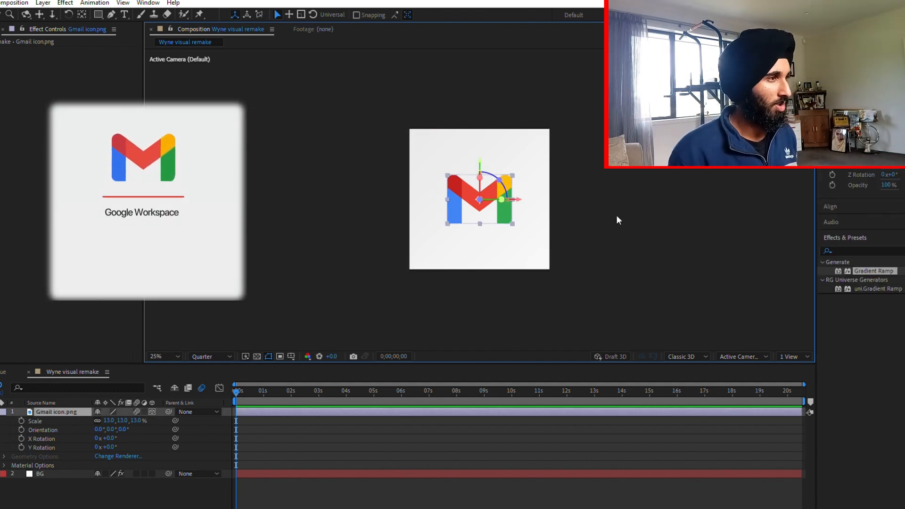
pyautogui.press('u')
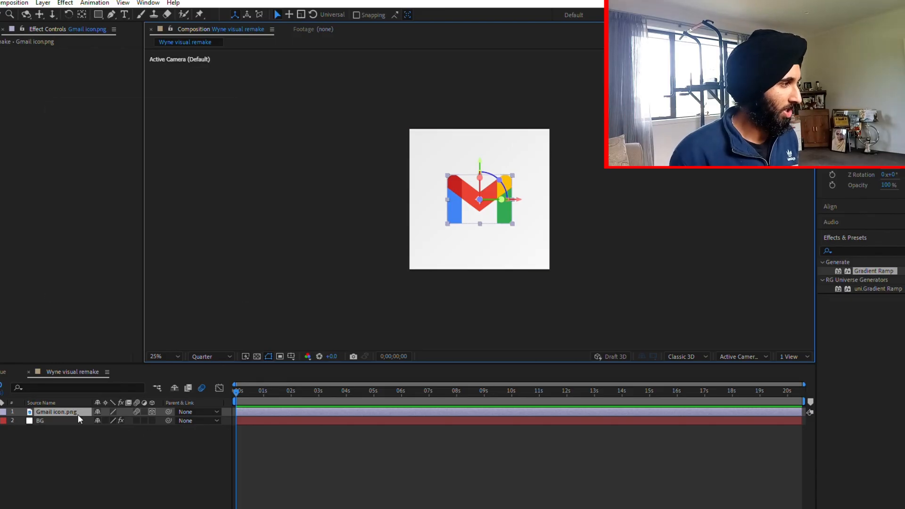
pyautogui.press('s')
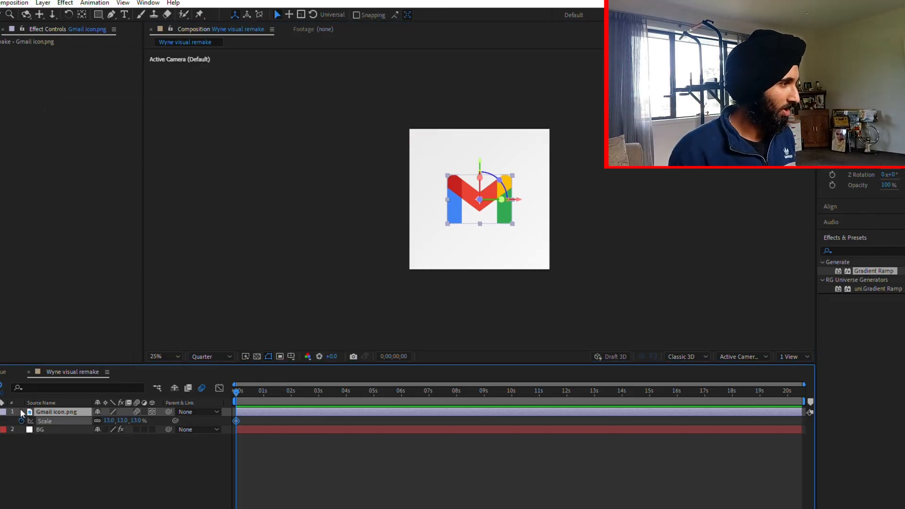
pyautogui.press('p')
pyautogui.press('r')
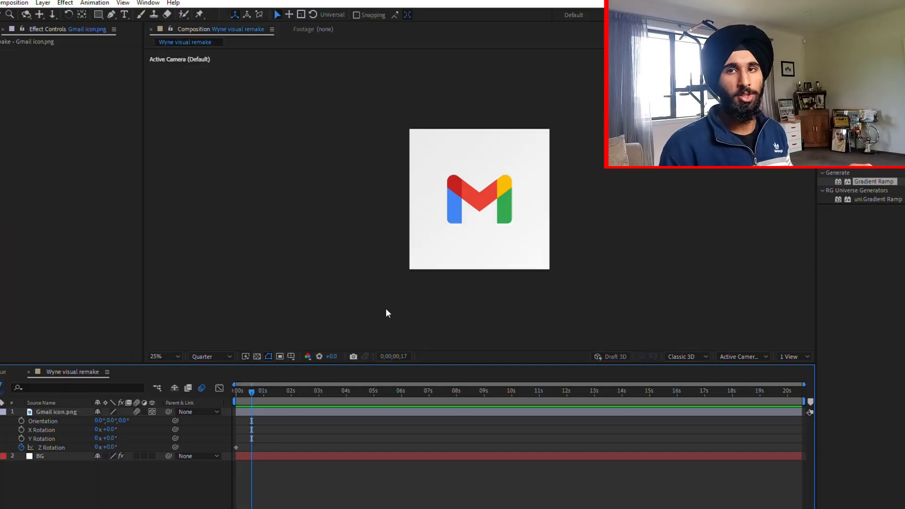
# Add a second set of Position, Scale and Z Rotation keyframes to the Gmail icon at 0;00;00;17
pyautogui.click(337, 412)
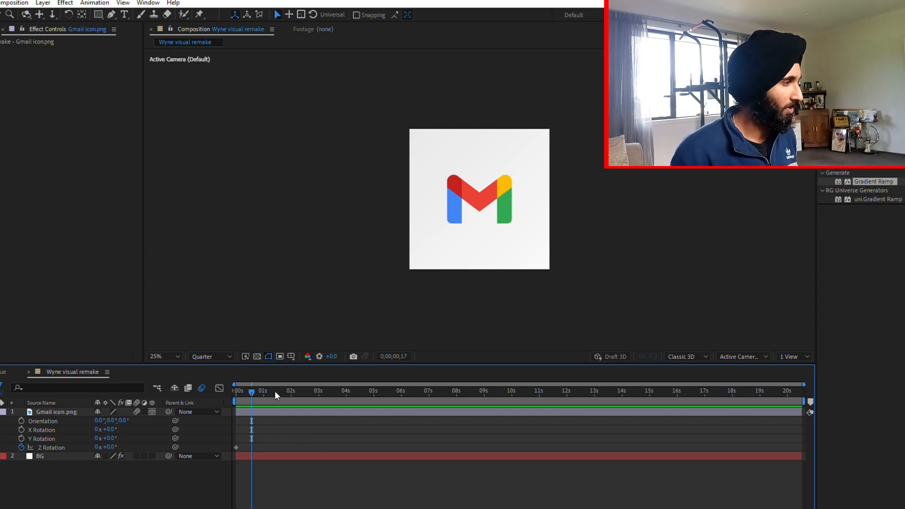
pyautogui.click(290, 411)
pyautogui.press('u')
pyautogui.hotkey('alt', 'shift', 'p')
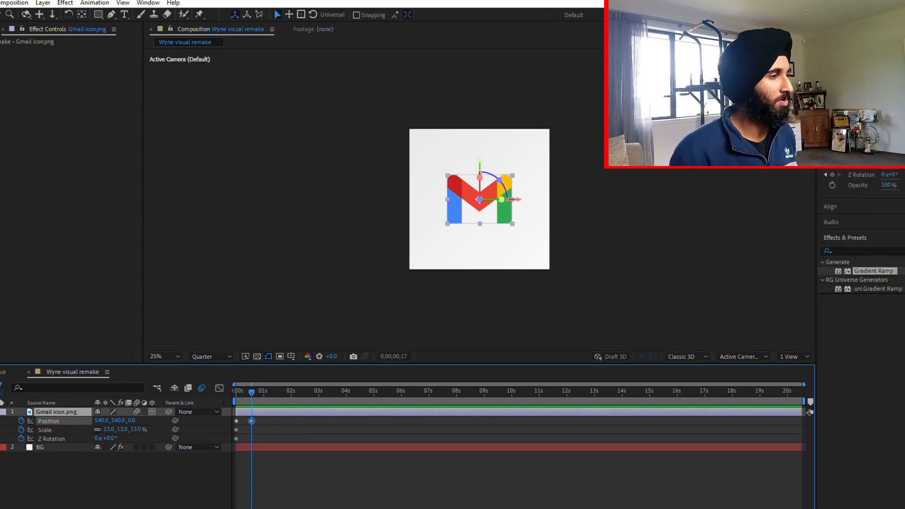
pyautogui.hotkey('alt', 'shift', 's')
pyautogui.hotkey('alt', 'shift', 'r')
pyautogui.click(300, 418)
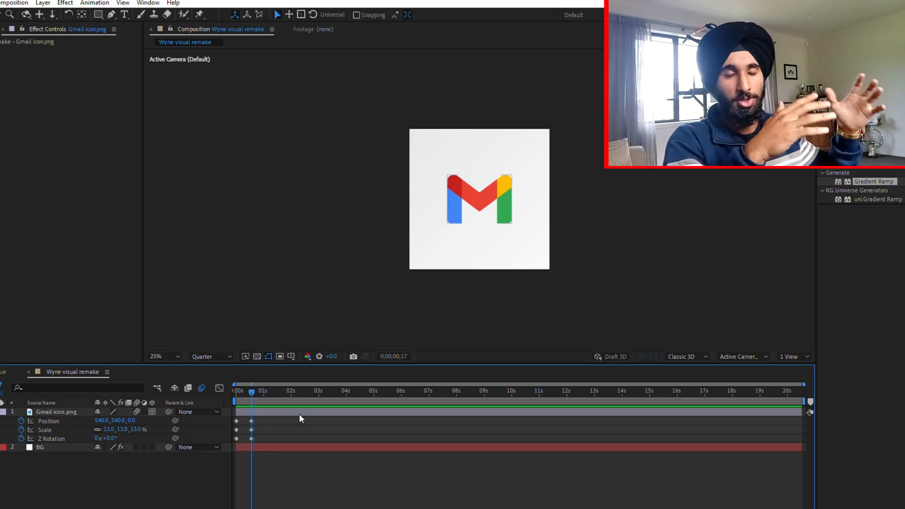
# Set the Gmail icon's scale to 0% at the first keyframe
pyautogui.press('Home')
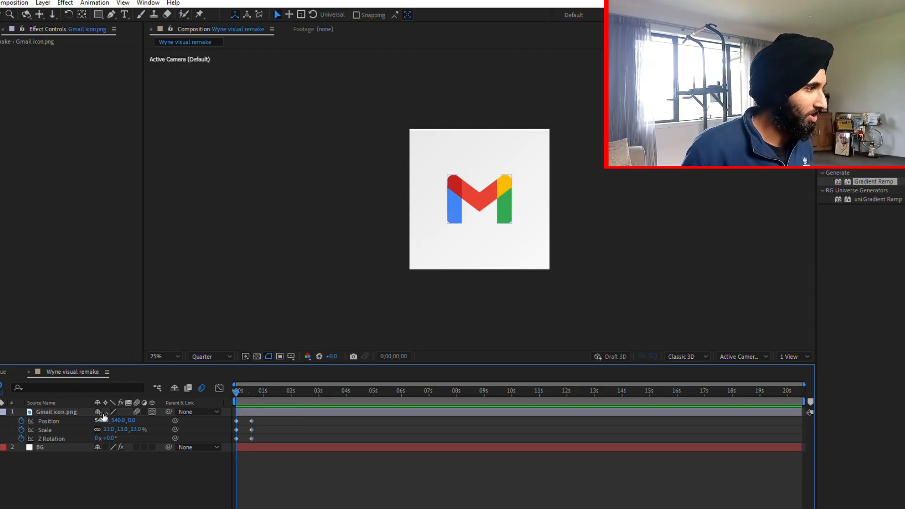
pyautogui.click(110, 429)
pyautogui.write('0')
pyautogui.press('Return')
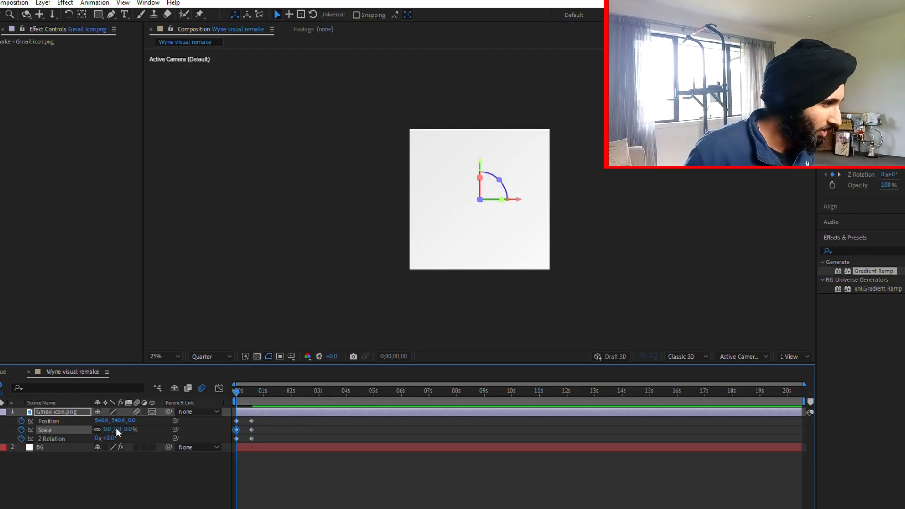
# Set the Gmail icon's starting Z Rotation to 27° and its starting Y position to about 742
pyautogui.moveTo(119, 430); pyautogui.dragTo(132, 430)
pyautogui.click(128, 427)
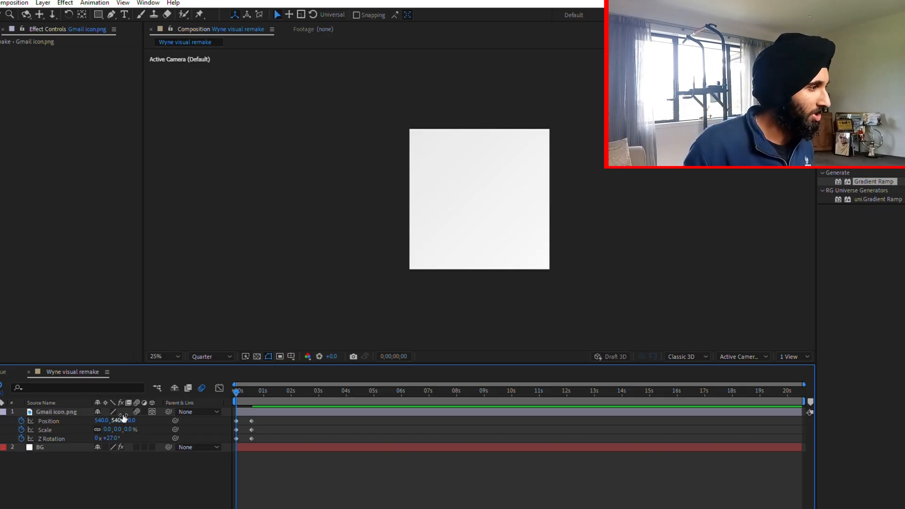
pyautogui.moveTo(121, 416); pyautogui.dragTo(222, 415)
pyautogui.click(287, 413)
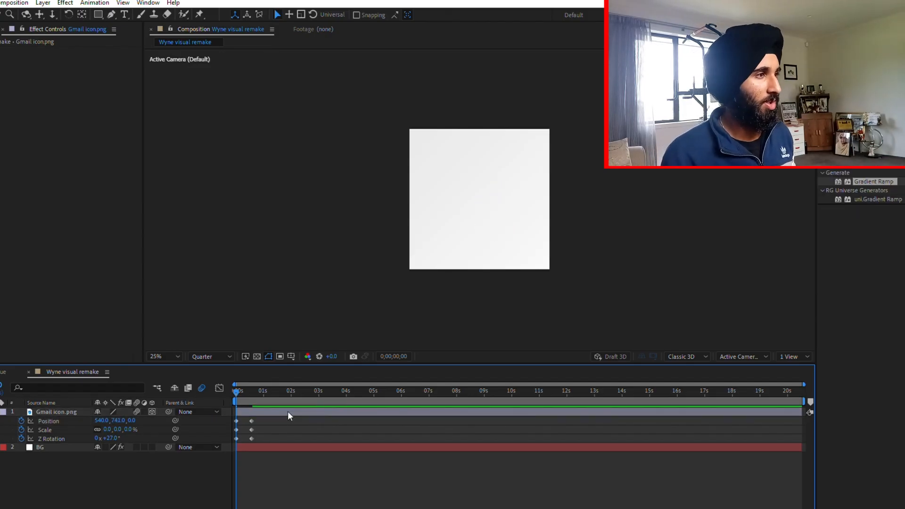
# Preview the Gmail icon's entrance animation from the start of the timeline
pyautogui.press('space')
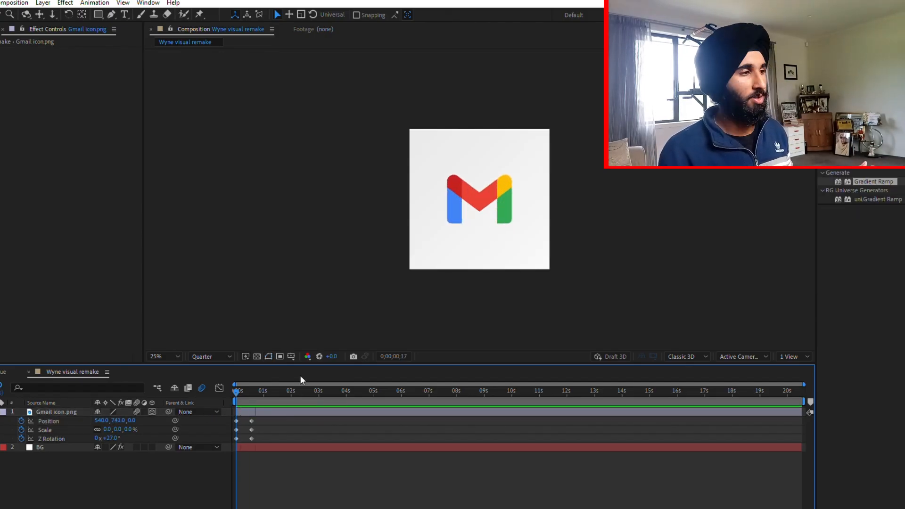
pyautogui.press('space')
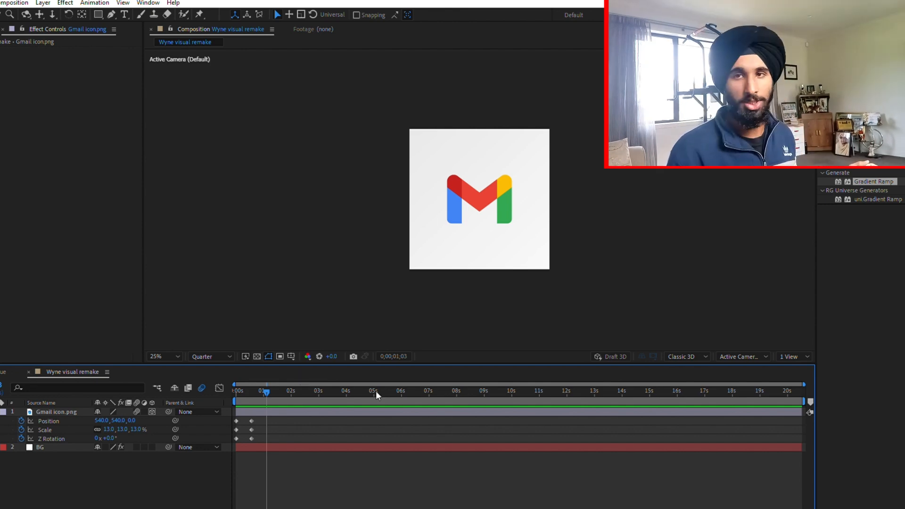
pyautogui.moveTo(267, 390); pyautogui.dragTo(220, 381)
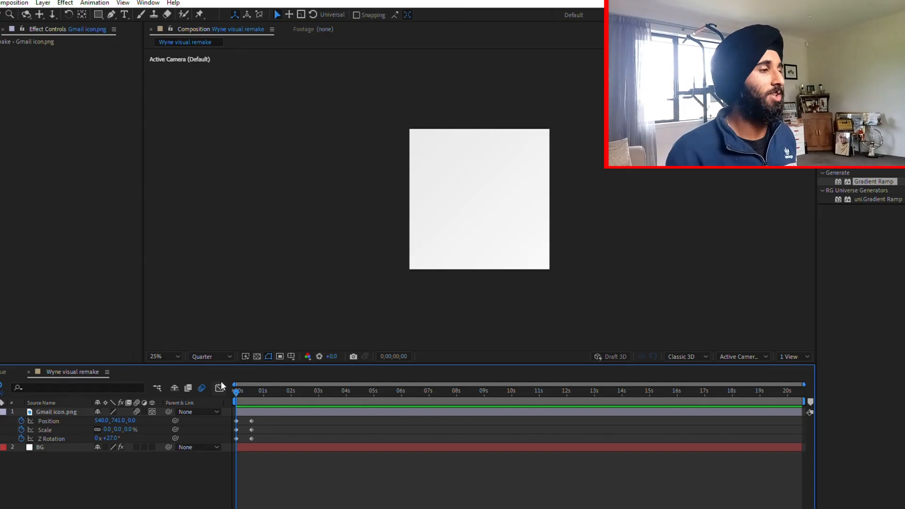
pyautogui.press('space')
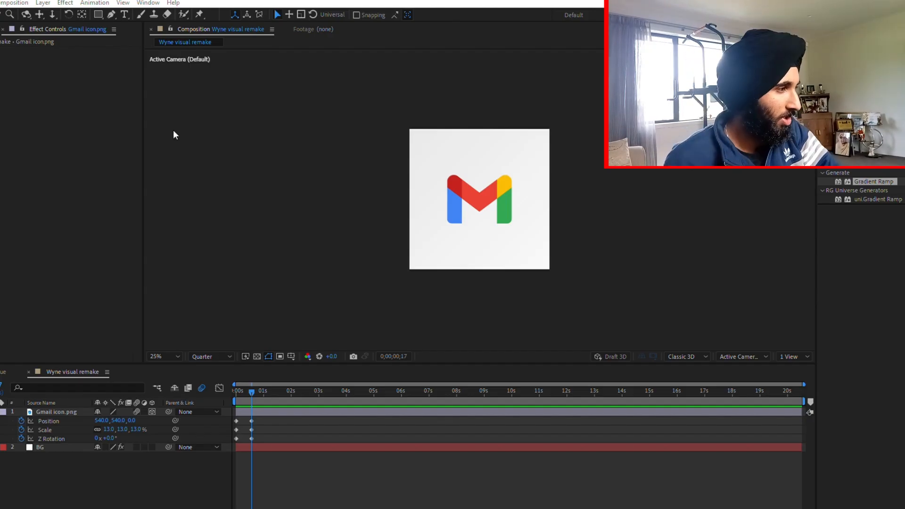
# Apply the BOUNCr Overshoot+ expression to all of the Gmail icon's Position, Scale and Z Rotation keyframes
pyautogui.moveTo(275, 422); pyautogui.dragTo(231, 428)
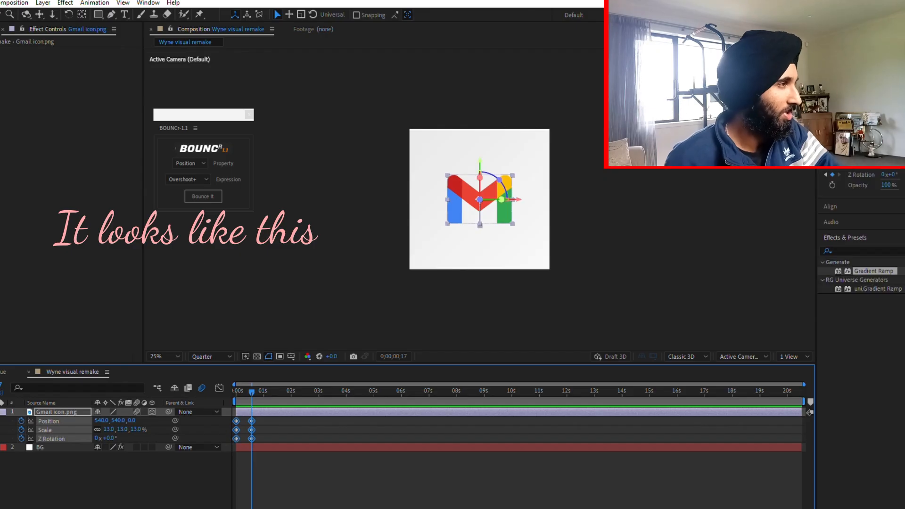
pyautogui.click(755, 123)
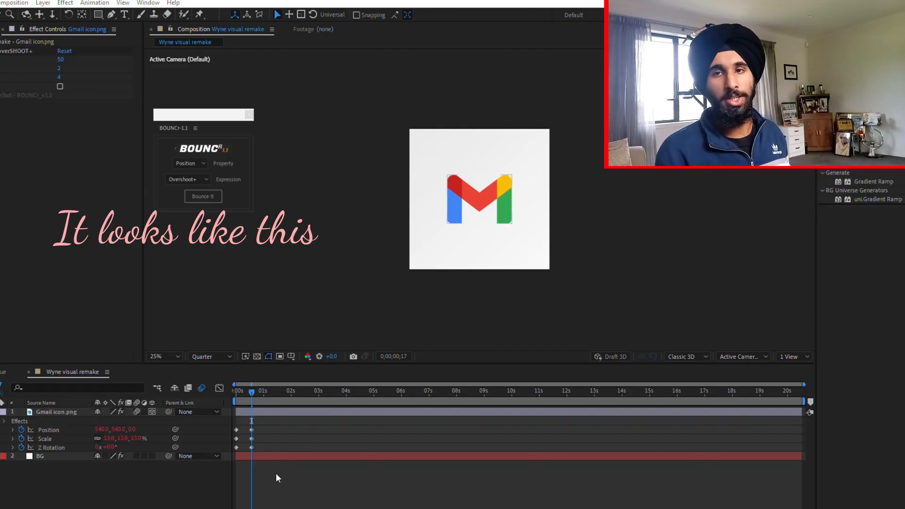
pyautogui.click(262, 418)
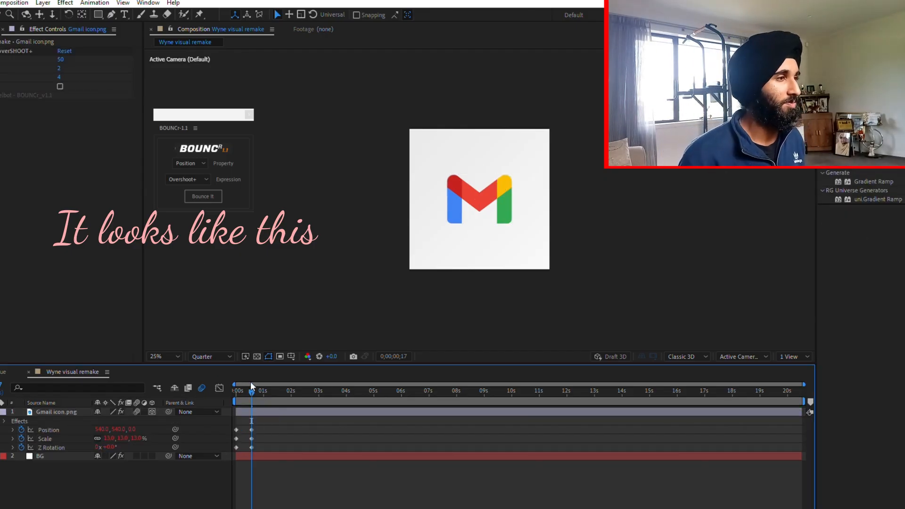
# Play the Gmail icon's entrance from the start of the timeline to check the overshoot bounce
pyautogui.moveTo(255, 381); pyautogui.dragTo(204, 385)
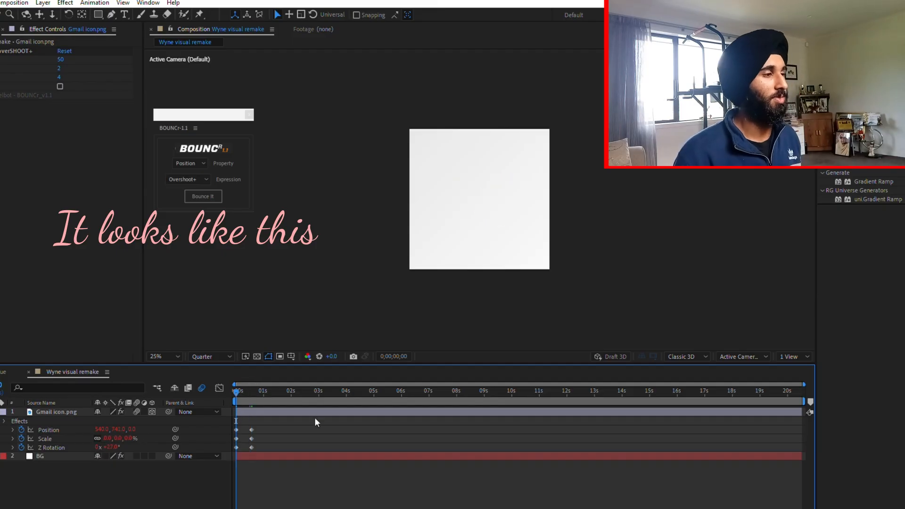
pyautogui.press('space')
pyautogui.press('space')
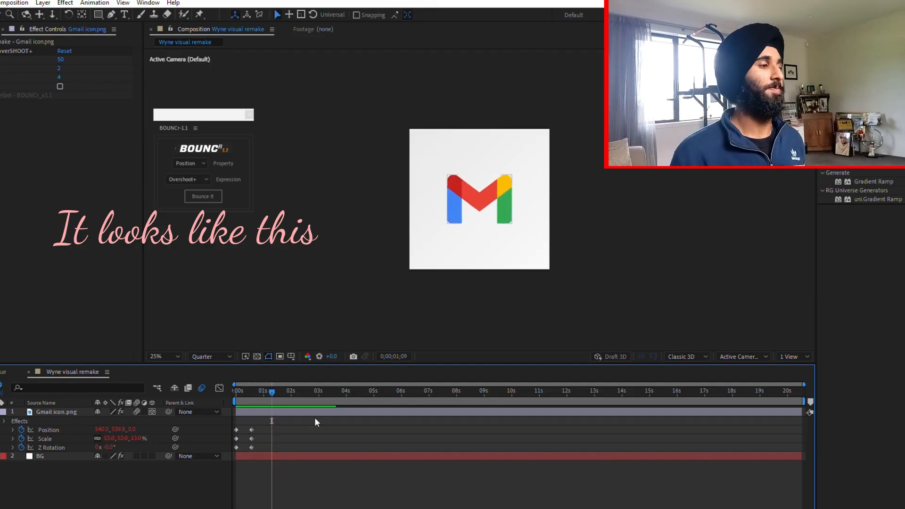
pyautogui.press('Home')
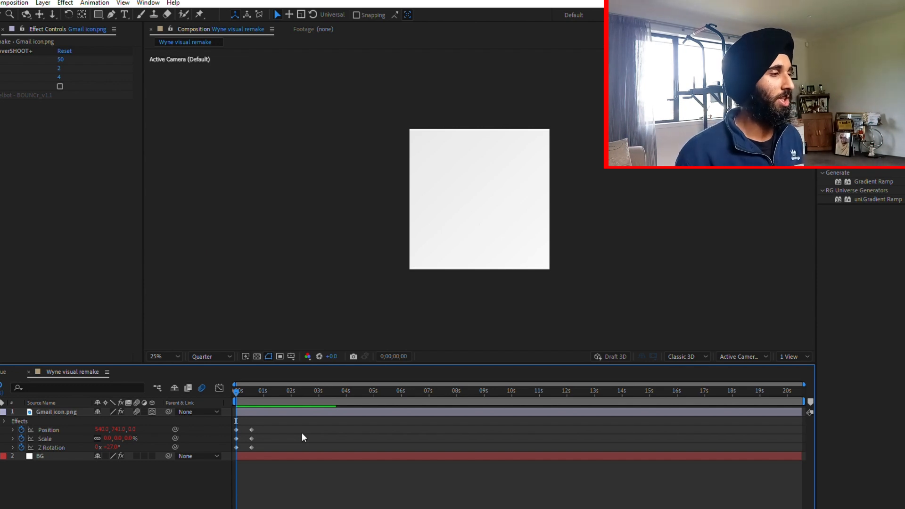
# Move the Gmail icon's second Position, Scale and Z Rotation keyframes to about 0.2 s and preview the entrance
pyautogui.moveTo(270, 419); pyautogui.dragTo(247, 422)
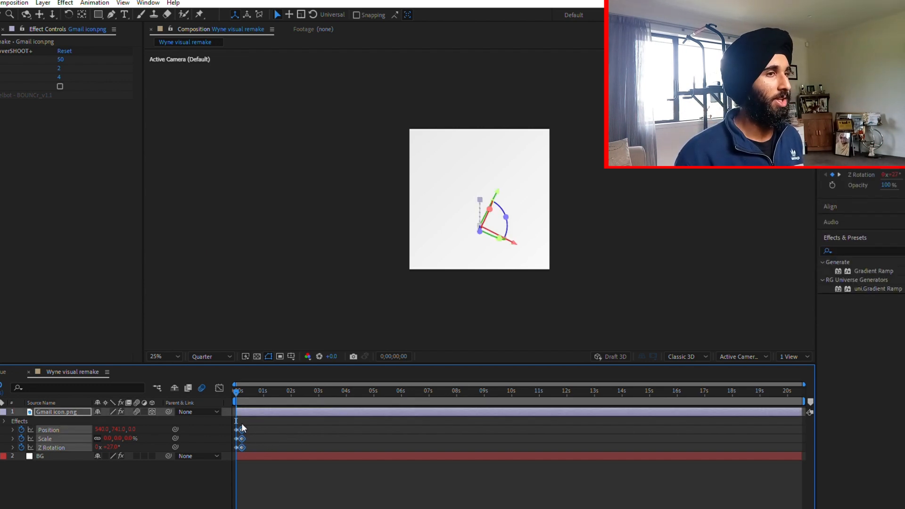
pyautogui.click(259, 419)
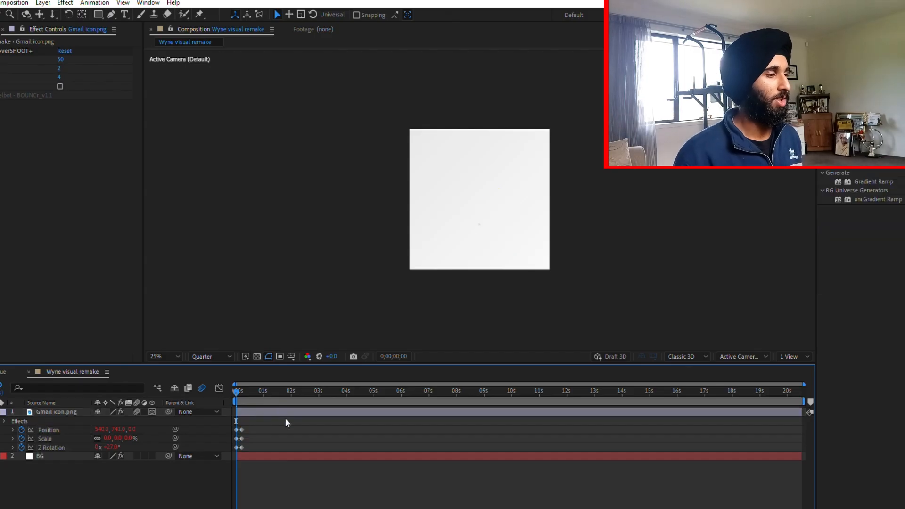
pyautogui.press('space')
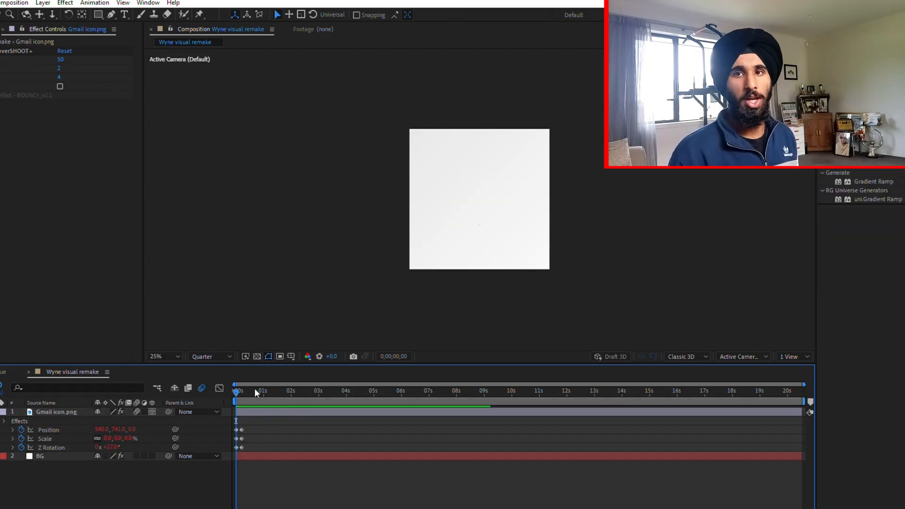
pyautogui.press('space')
pyautogui.press('space')
pyautogui.moveTo(254, 389); pyautogui.dragTo(199, 389)
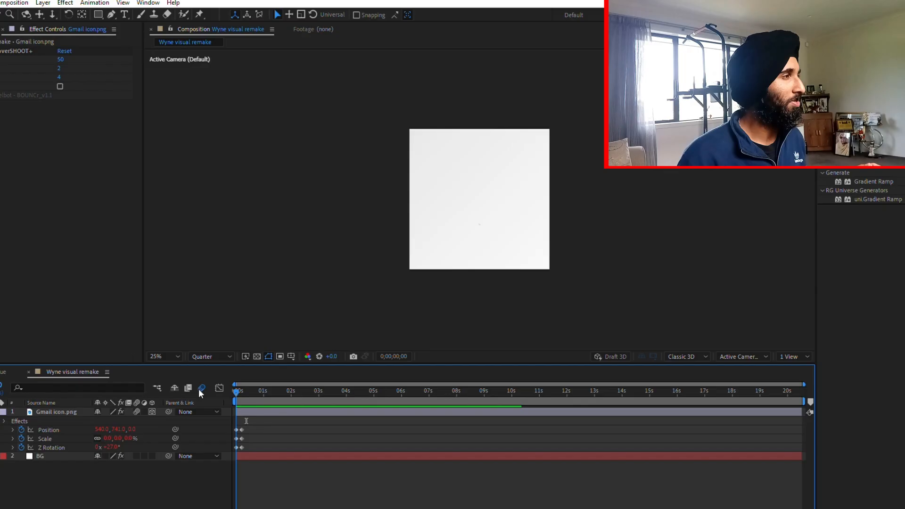
# Set the three Overshoot+ values of the Gmail icon to 40, 3 and 6
pyautogui.click(61, 59)
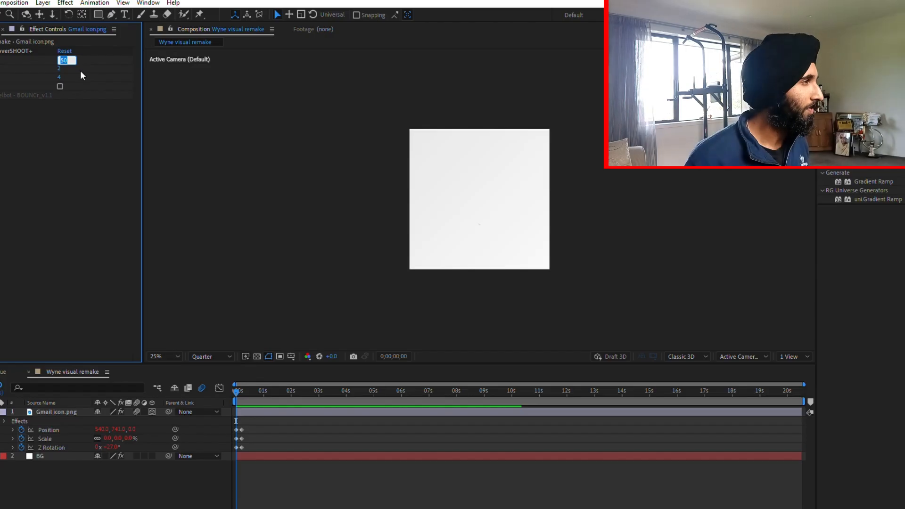
pyautogui.click(71, 72)
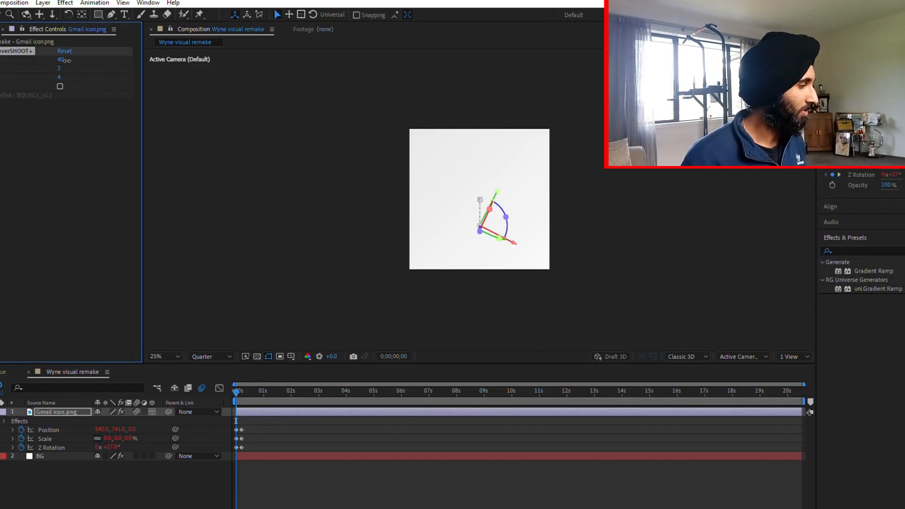
pyautogui.click(65, 69)
pyautogui.write('3')
pyautogui.press('Tab')
pyautogui.click(64, 68)
pyautogui.write('3')
pyautogui.click(66, 74)
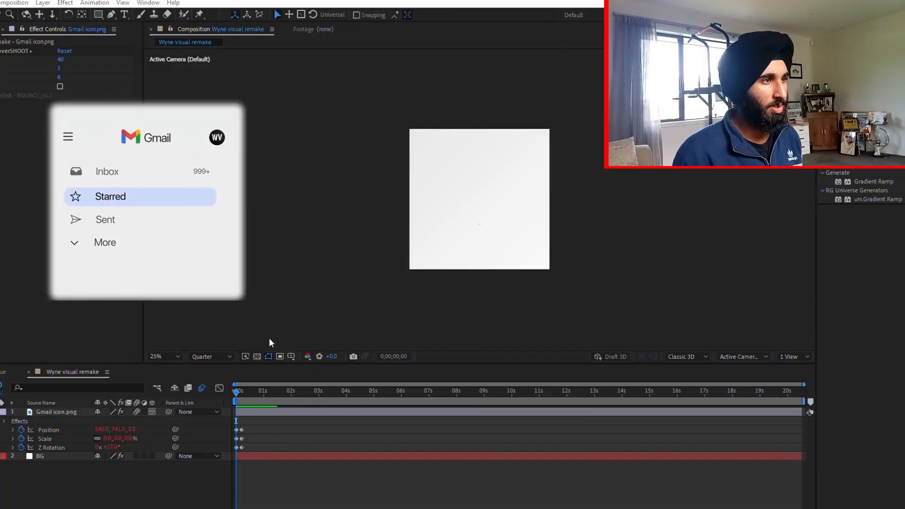
# Draw a straight horizontal line with the Pen tool just beneath the Gmail icon, spanning about the icon's width
pyautogui.click(230, 393)
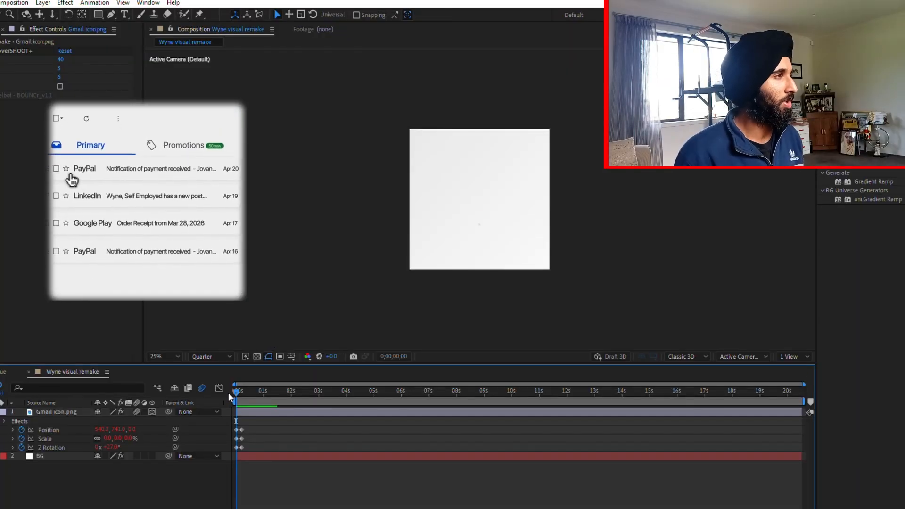
pyautogui.click(112, 14)
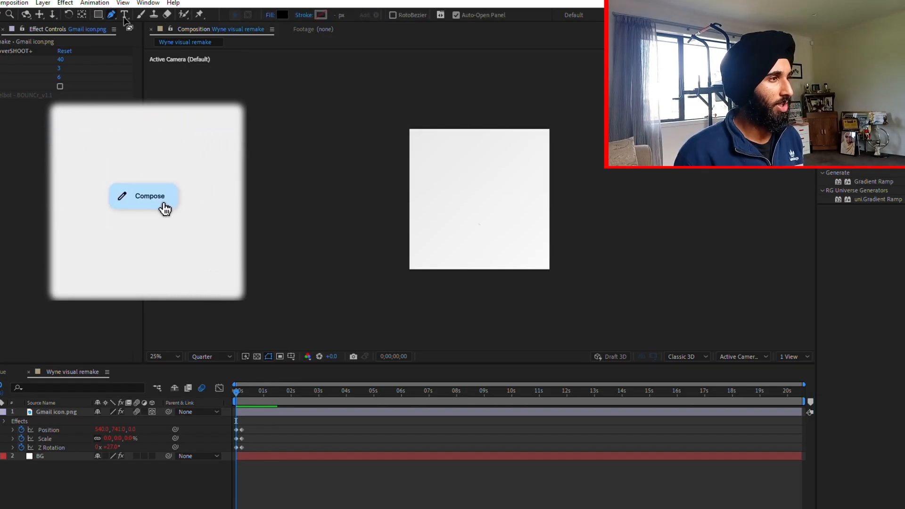
pyautogui.click(296, 415)
pyautogui.press('space')
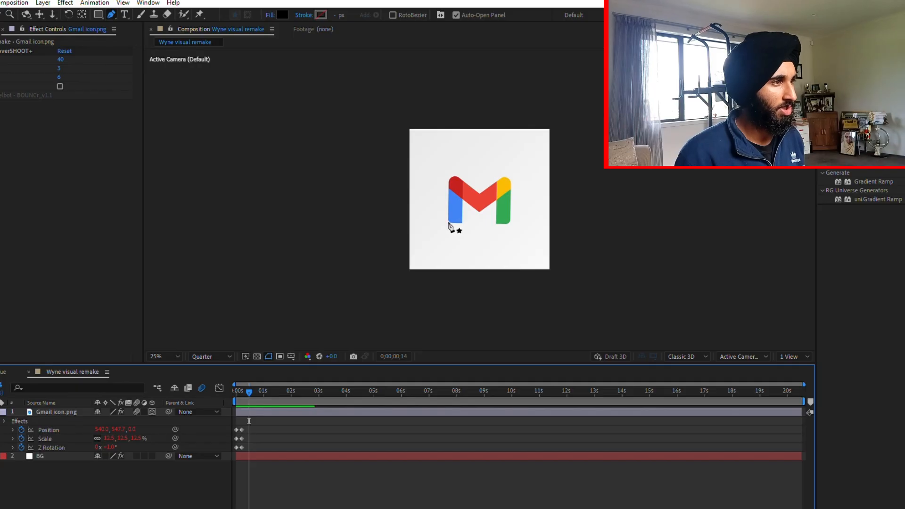
pyautogui.click(448, 231)
pyautogui.click(514, 231)
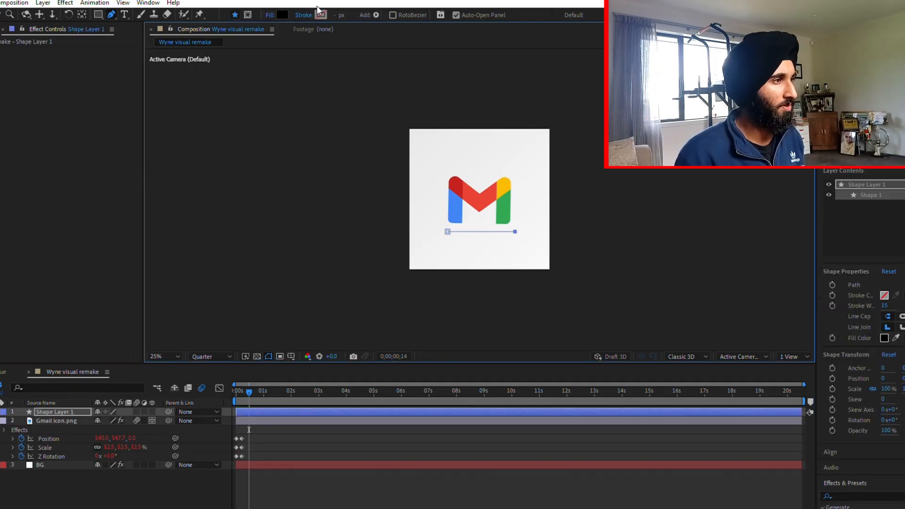
# Remove the line's fill and give it a light red stroke
pyautogui.click(271, 14)
pyautogui.click(403, 221)
pyautogui.click(432, 281)
pyautogui.click(320, 15)
pyautogui.click(527, 226)
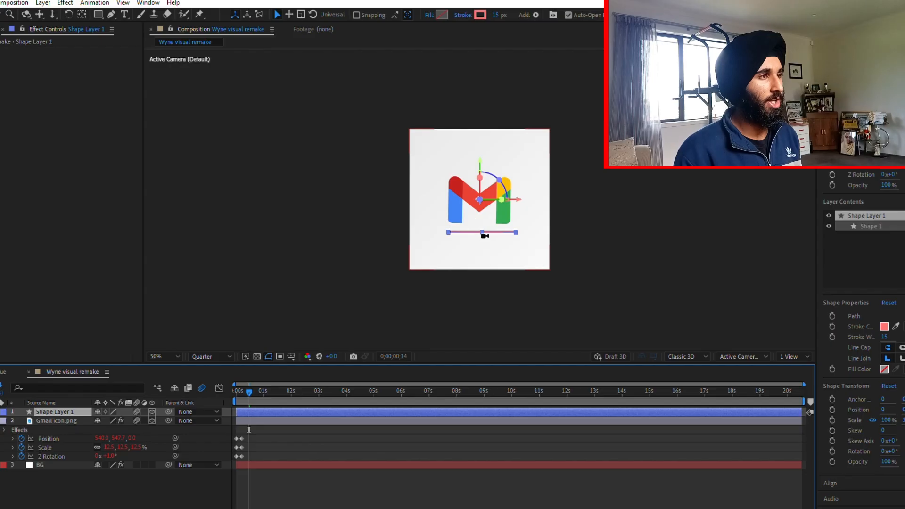
# Center the line beneath the Gmail icon and parent its shape layer to the Gmail icon layer
pyautogui.scroll(2, 481, 234)
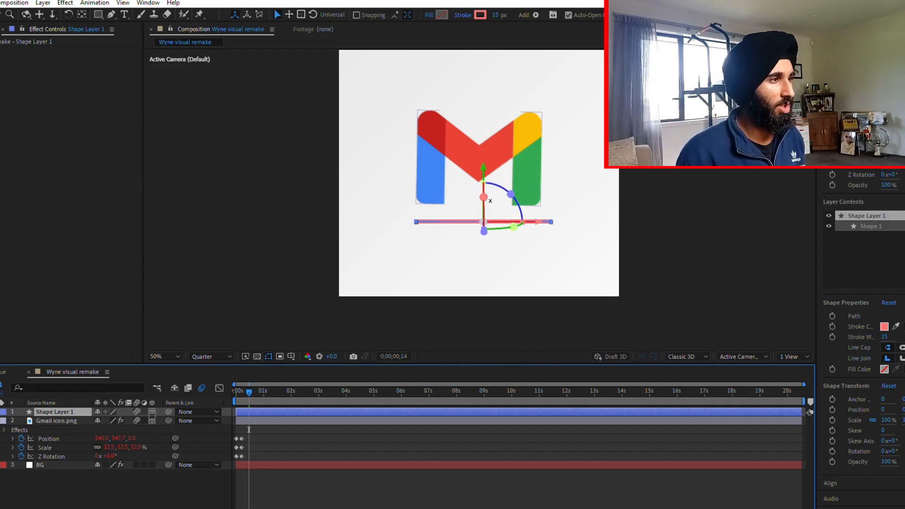
pyautogui.scroll(2, 490, 220)
pyautogui.scroll(2, 490, 220)
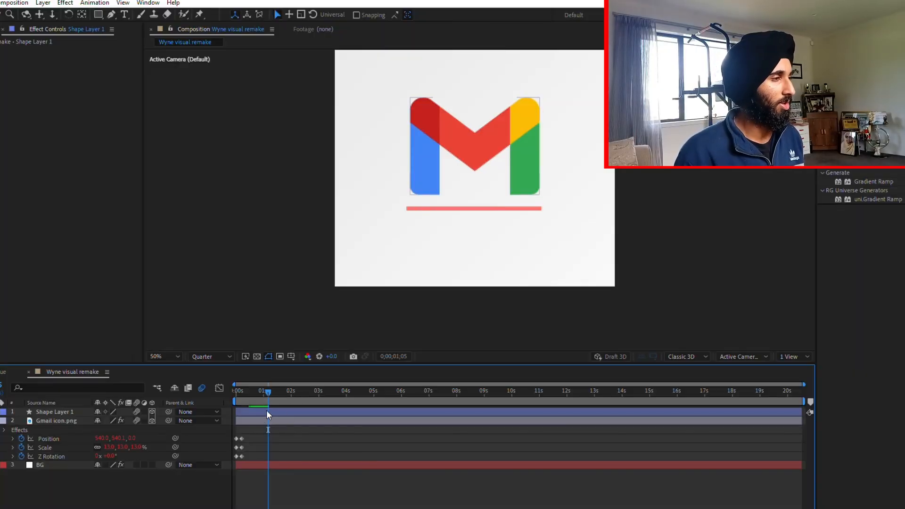
pyautogui.click(237, 420)
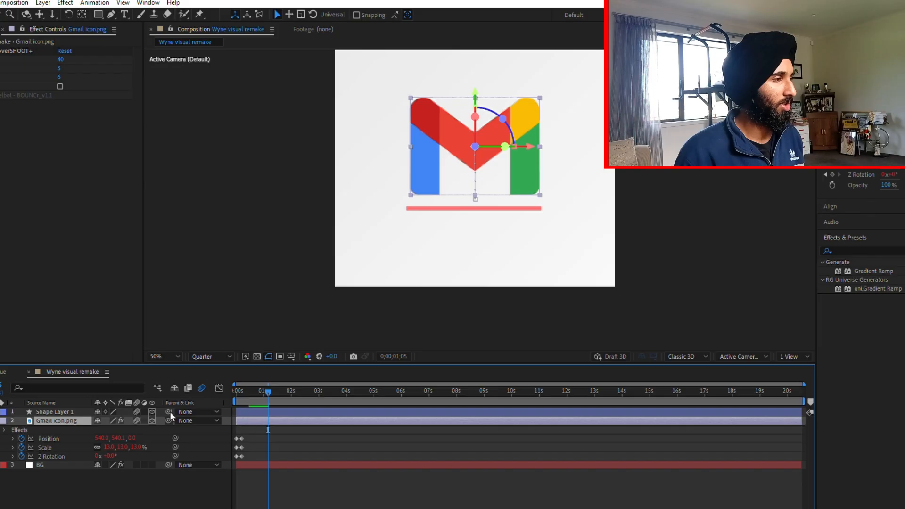
pyautogui.click(199, 411)
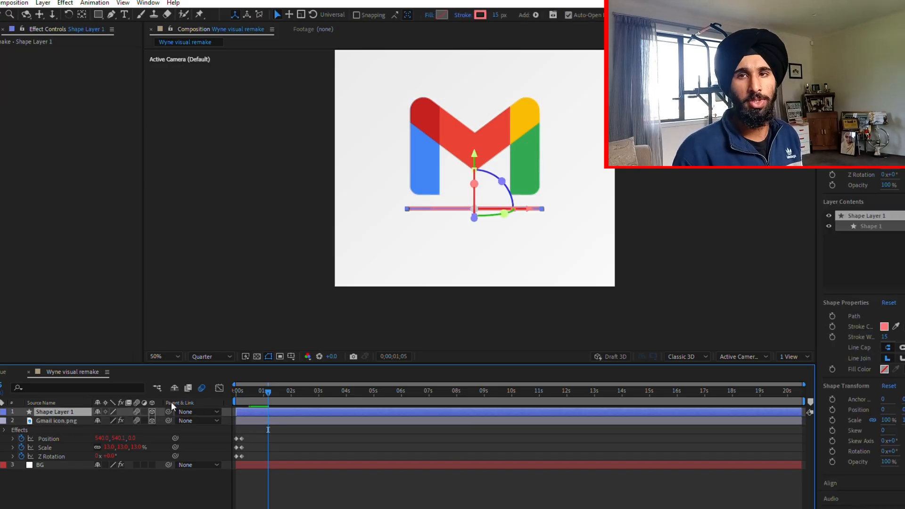
pyautogui.moveTo(168, 412); pyautogui.dragTo(64, 419)
# Preview the Gmail icon and its parented line together from the start of the timeline
pyautogui.moveTo(267, 391); pyautogui.dragTo(245, 391)
pyautogui.click(235, 392)
pyautogui.press('space')
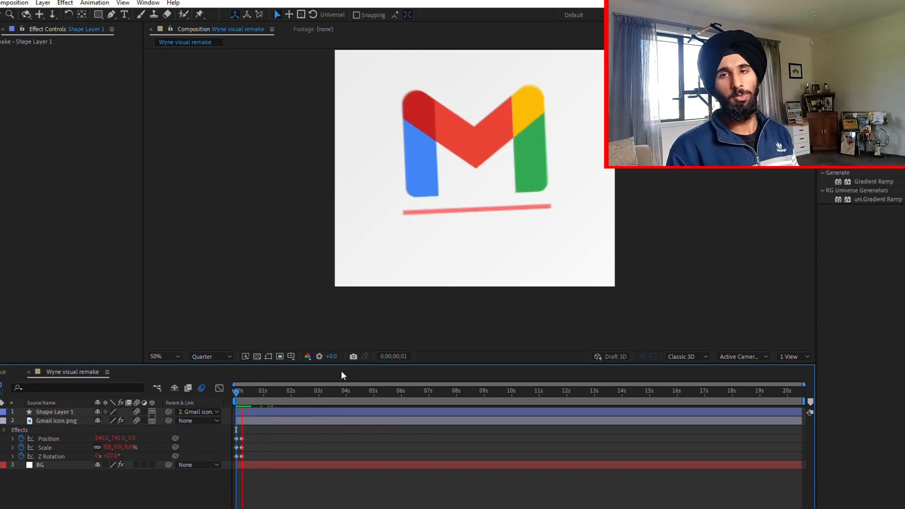
pyautogui.press('space')
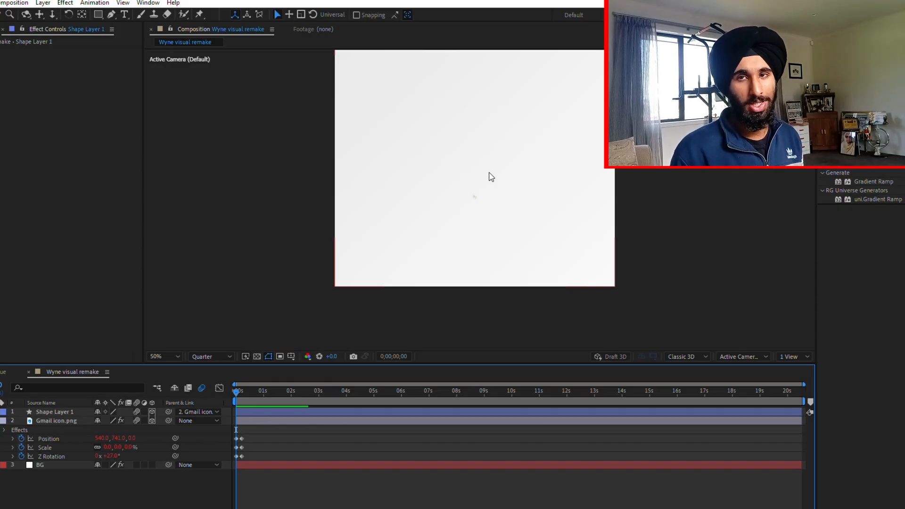
# Add Trim Paths to the line's shape layer and create an End keyframe at 100%
pyautogui.click(54, 412)
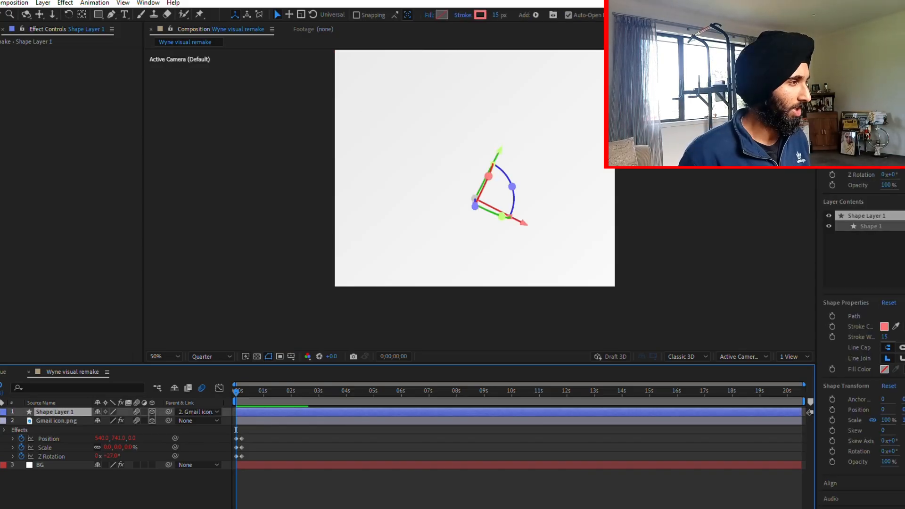
pyautogui.click(3, 412)
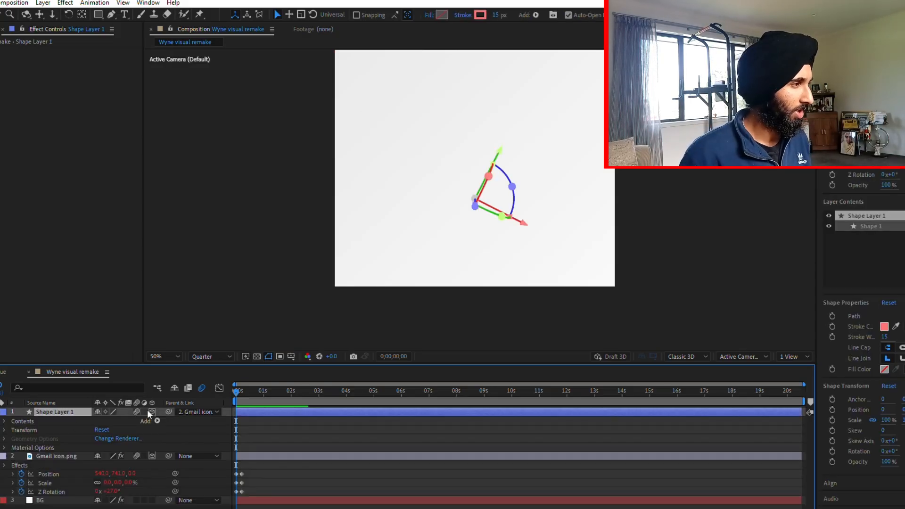
pyautogui.click(205, 351)
pyautogui.scroll(-1, 266, 418)
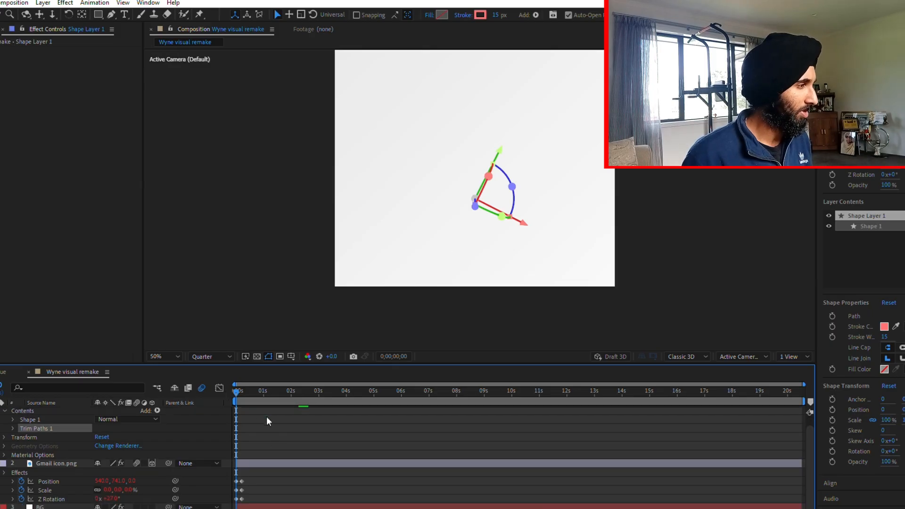
pyautogui.click(12, 429)
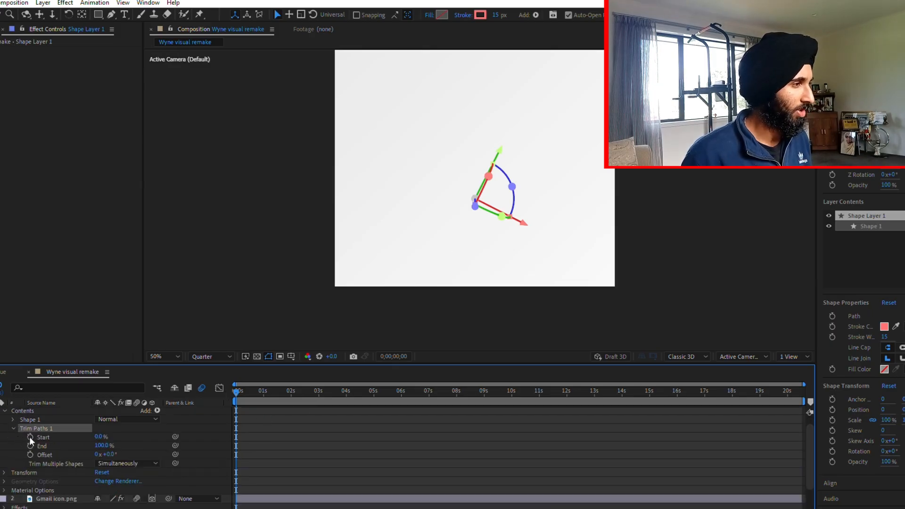
pyautogui.click(30, 445)
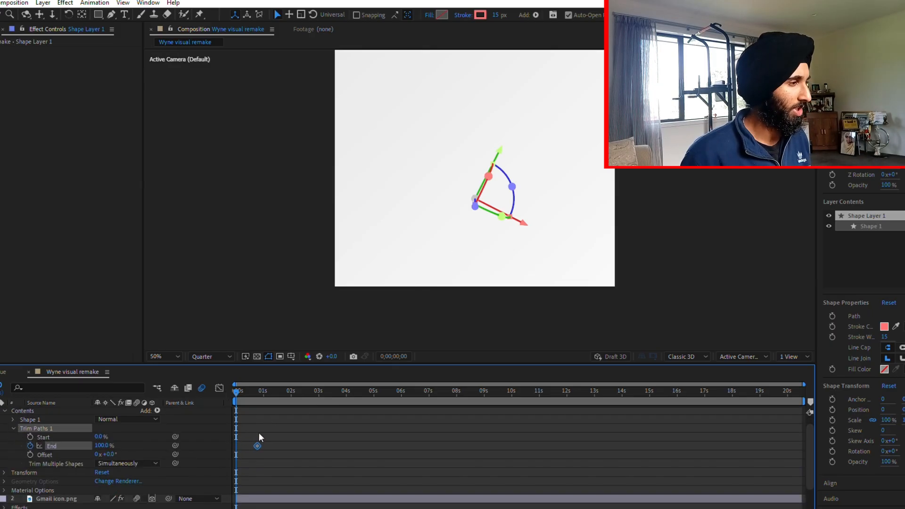
# Check the icon's bounce timing and place the line's 100% End keyframe at about 0;00;00;23
pyautogui.scroll(-4, 272, 437)
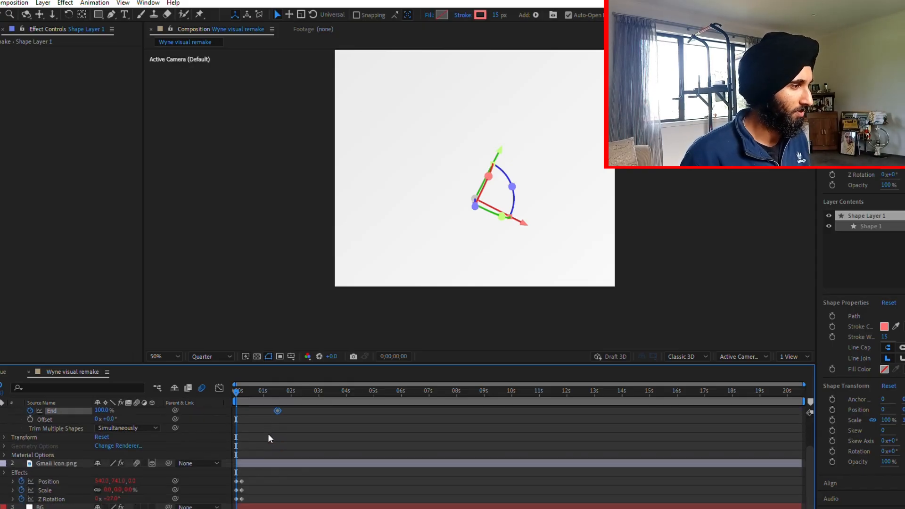
pyautogui.click(267, 460)
pyautogui.scroll(4, 276, 424)
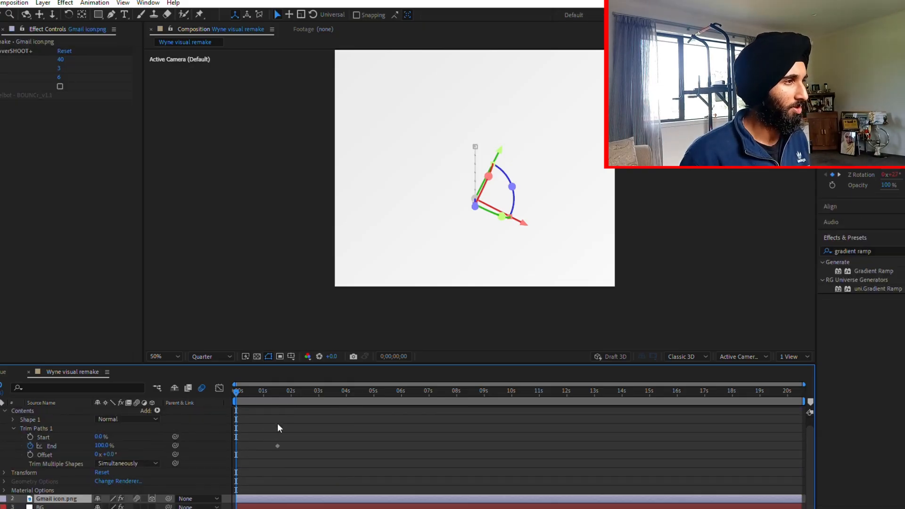
pyautogui.scroll(-3, 268, 439)
pyautogui.press('space')
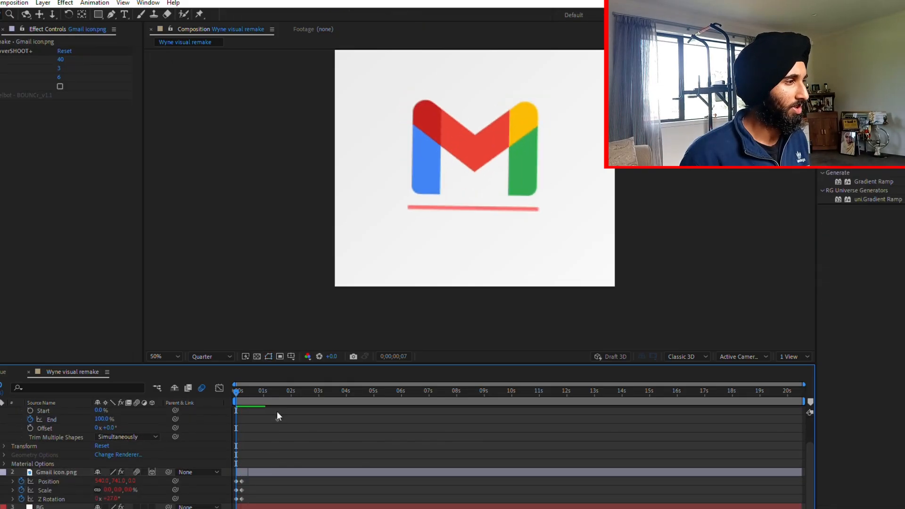
pyautogui.press('space')
pyautogui.press('space')
pyautogui.press('space')
pyautogui.moveTo(278, 419); pyautogui.dragTo(257, 416)
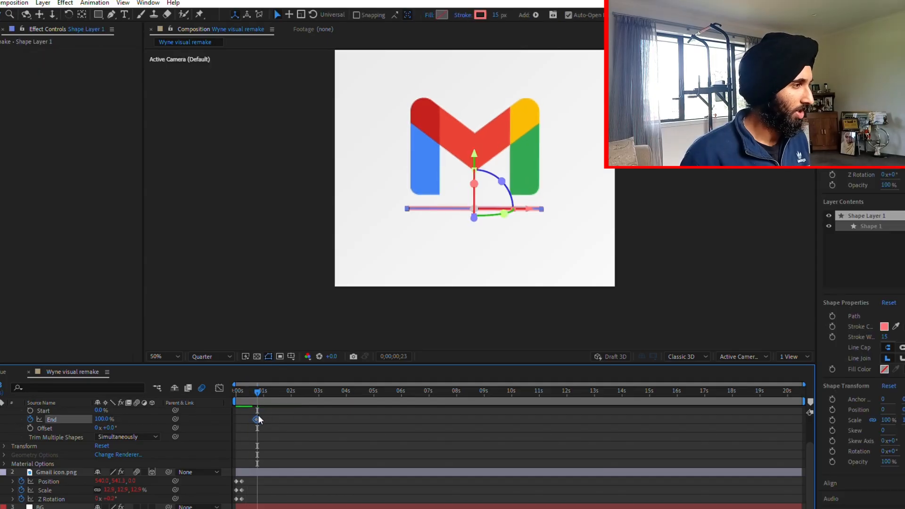
pyautogui.click(263, 415)
# Set the line's Trim Paths End to 50% at the start of the timeline
pyautogui.click(239, 386)
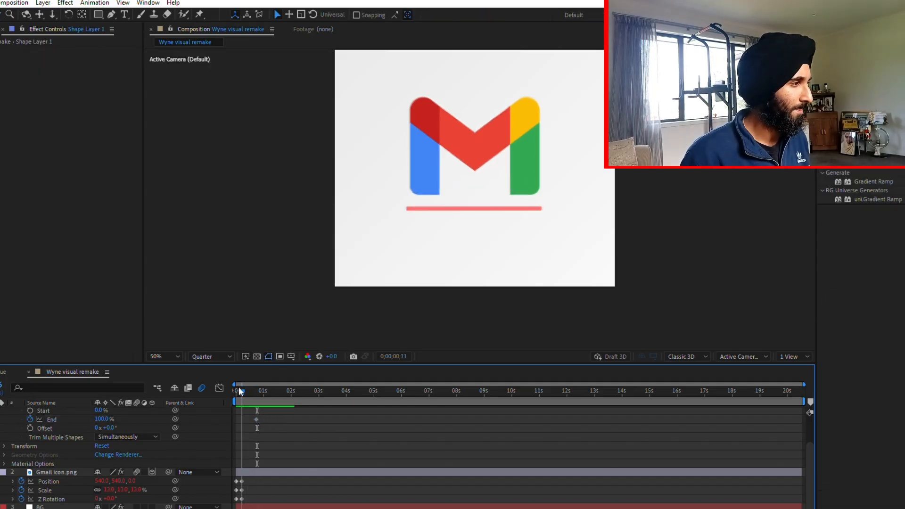
pyautogui.moveTo(104, 419); pyautogui.dragTo(101, 413)
pyautogui.click(101, 415)
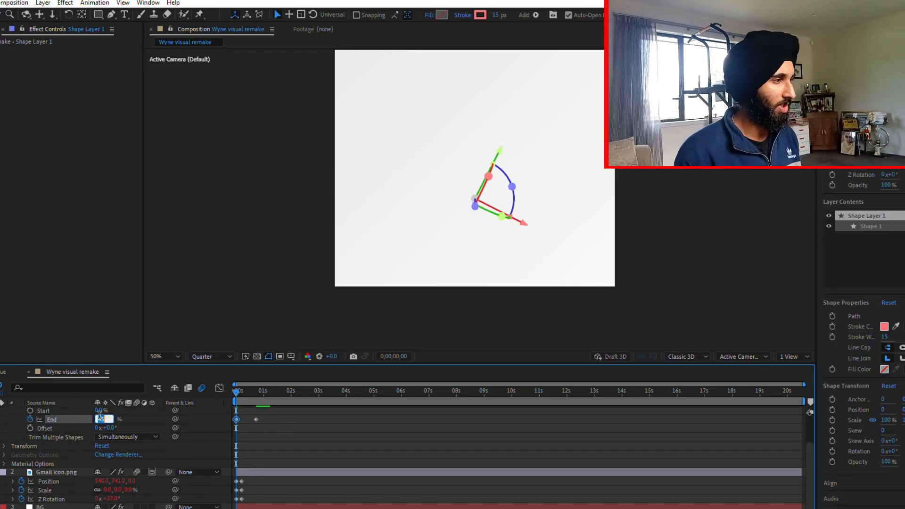
pyautogui.write('50')
pyautogui.press('Return')
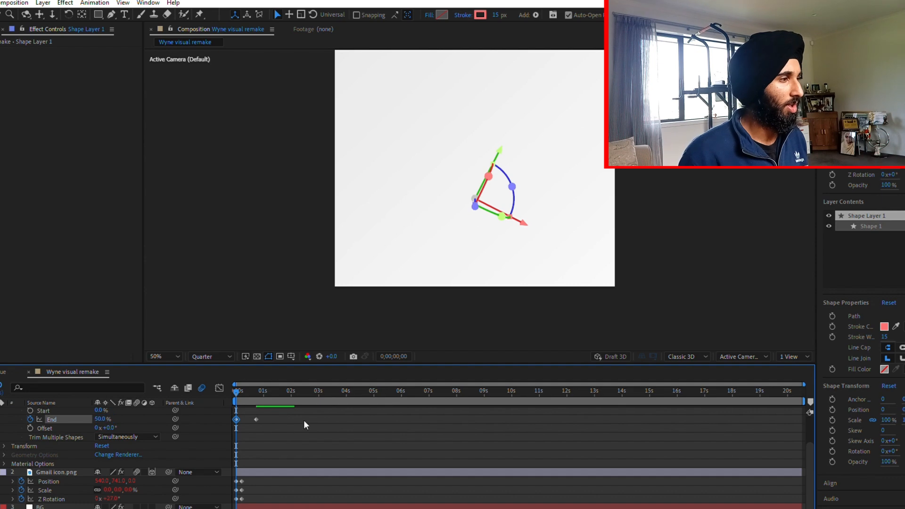
# Preview the line's trim animation together with the Gmail icon's entrance
pyautogui.click(304, 420)
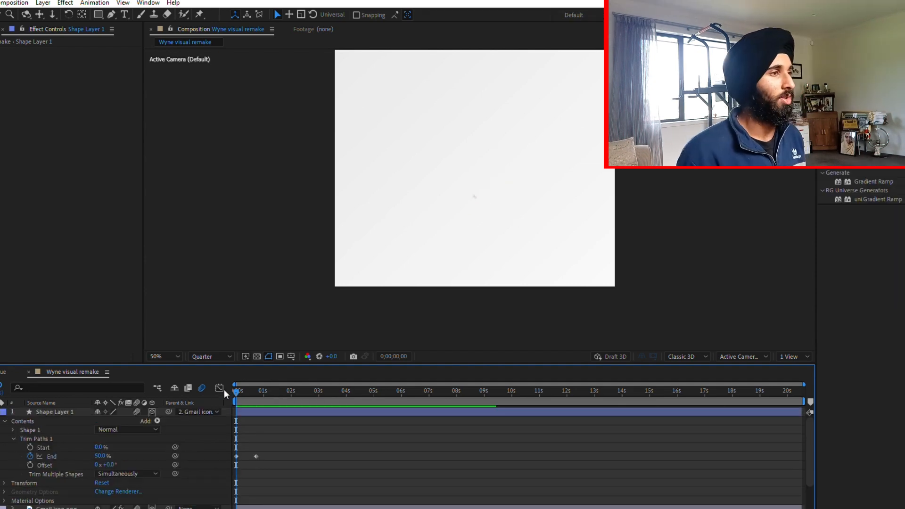
pyautogui.press('space')
pyautogui.press('space')
pyautogui.moveTo(255, 394); pyautogui.dragTo(189, 395)
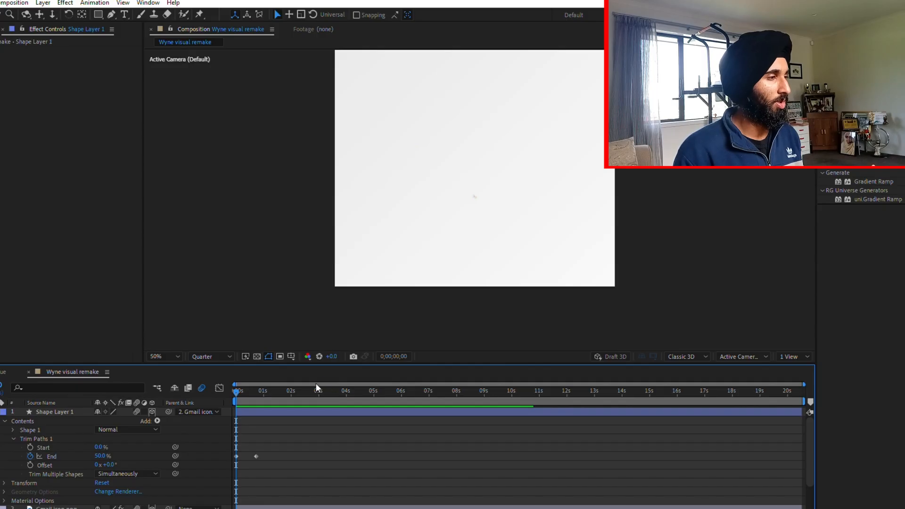
# Ease the line's two Trim Paths End keyframes and refine their speed curve
pyautogui.moveTo(296, 440); pyautogui.dragTo(224, 464)
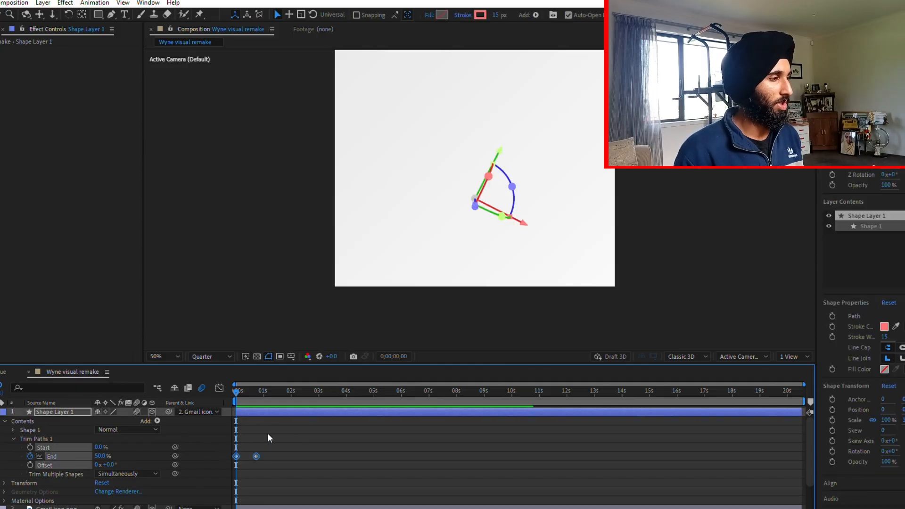
pyautogui.moveTo(295, 435); pyautogui.dragTo(223, 471)
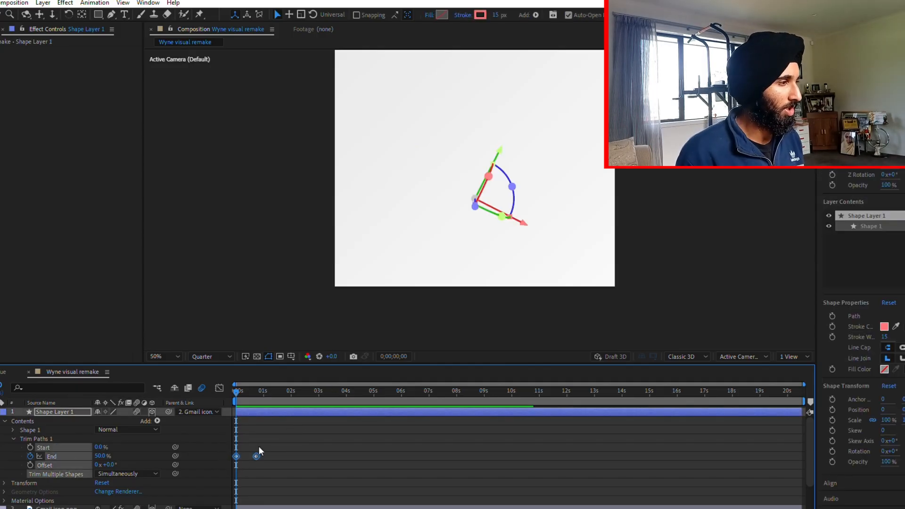
pyautogui.hotkey('shift', 'F3')
pyautogui.moveTo(300, 469); pyautogui.dragTo(232, 490)
pyautogui.scroll(3, 248, 485)
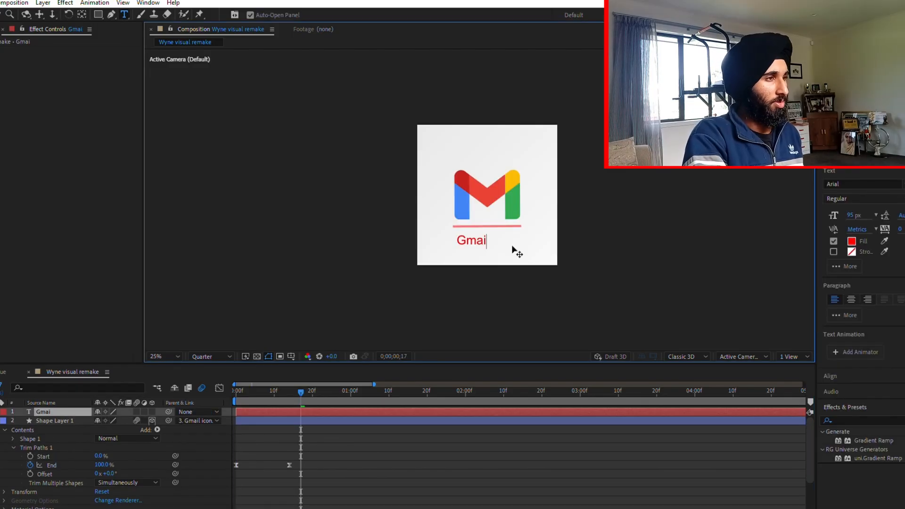
# Replace the text beneath the line with "Google Workspace" and finish text editing
pyautogui.hotkey('ctrl', 'a')
pyautogui.press('BackSpace')
pyautogui.write('Goo')
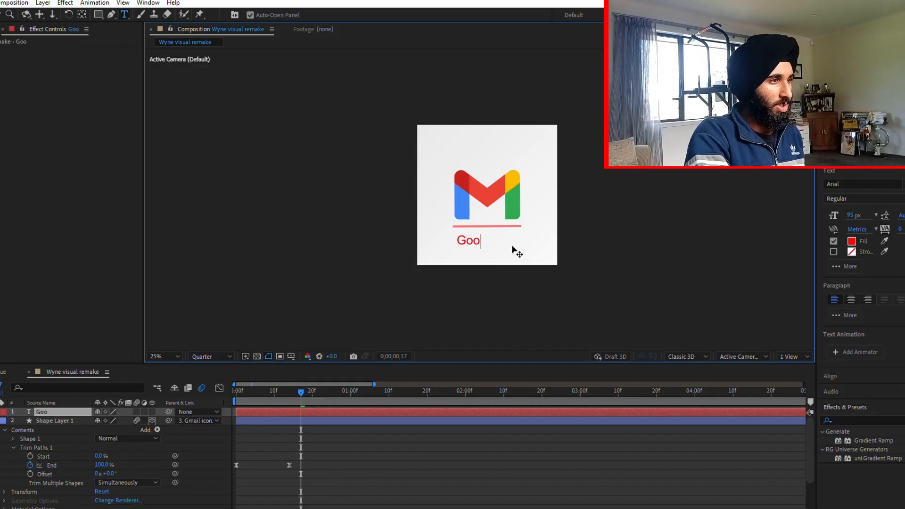
pyautogui.write('gle Workspace')
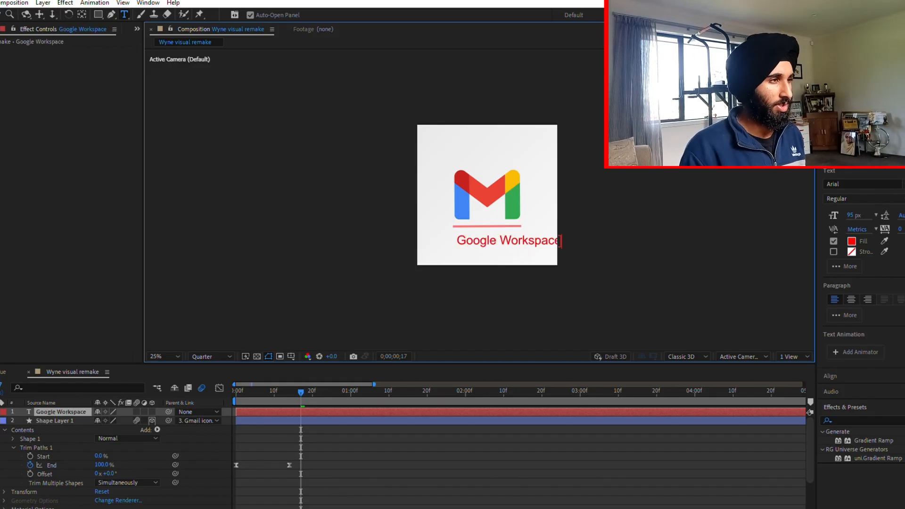
pyautogui.press('Escape')
pyautogui.press('v')
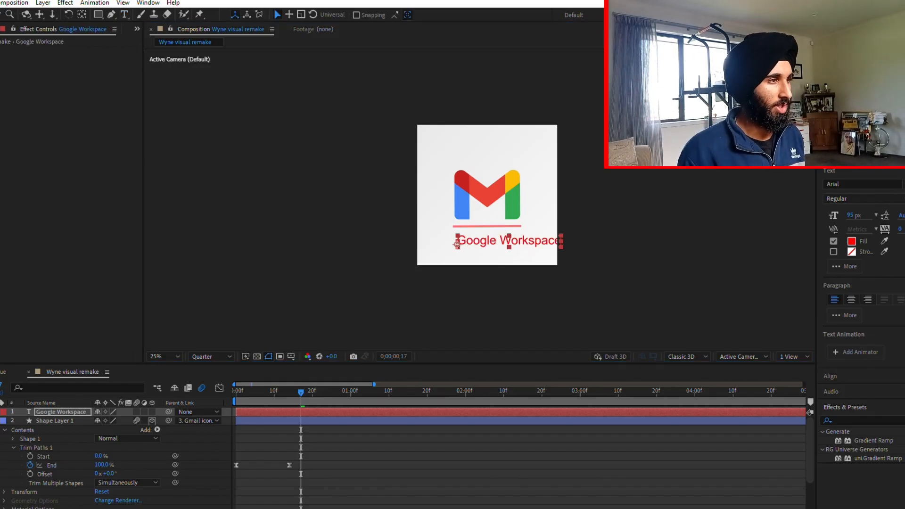
# Change the Google Workspace text's fill to black and scale the layer to 457.1%
pyautogui.press('.')
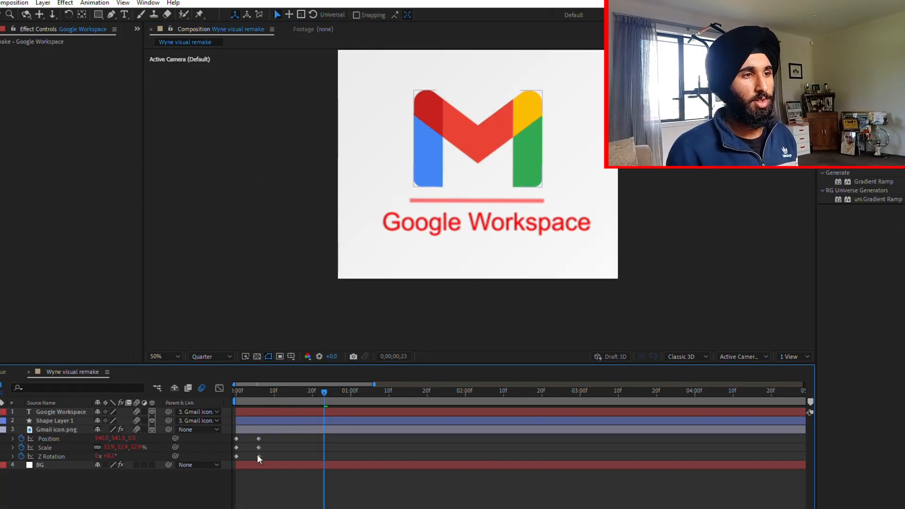
pyautogui.click(472, 227)
pyautogui.click(852, 272)
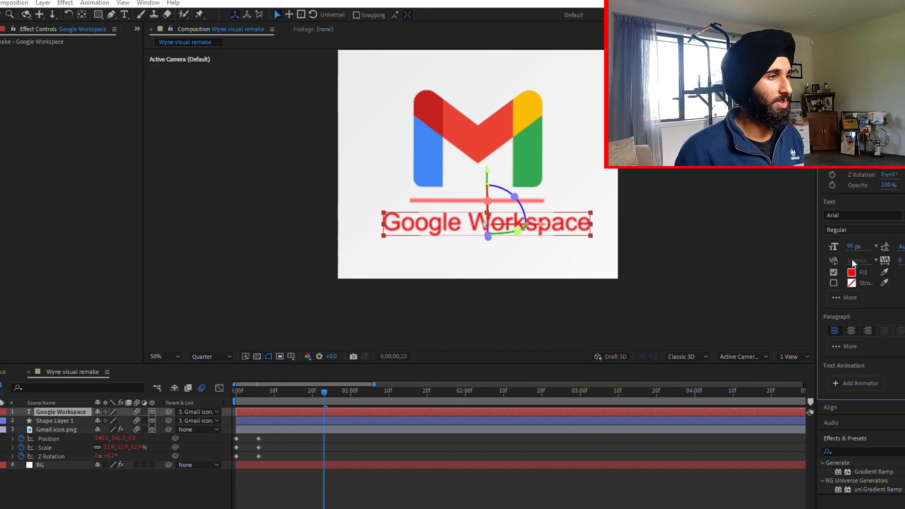
pyautogui.click(453, 307)
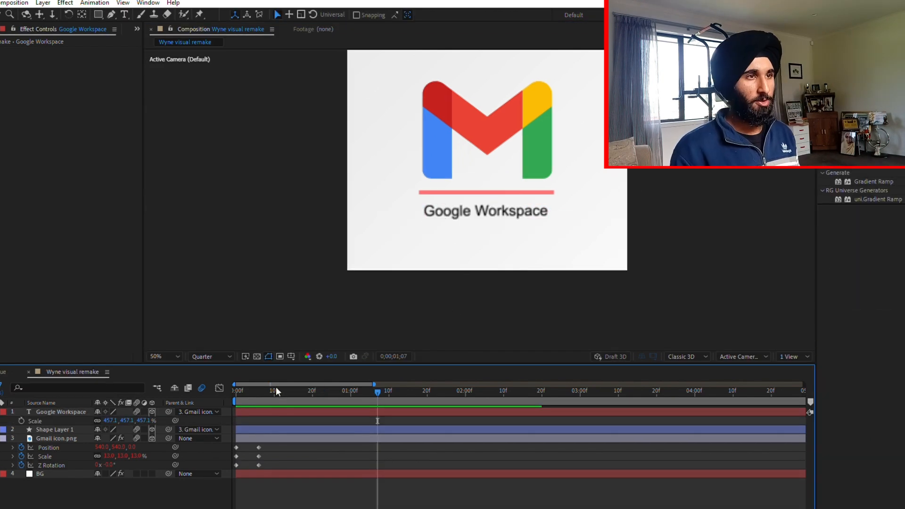
# Apply the Typewriter preset to the Google Workspace text at the timeline start, ending at about 0;00;00;13 with eased keyframes
pyautogui.moveTo(275, 389); pyautogui.dragTo(234, 394)
pyautogui.click(859, 161)
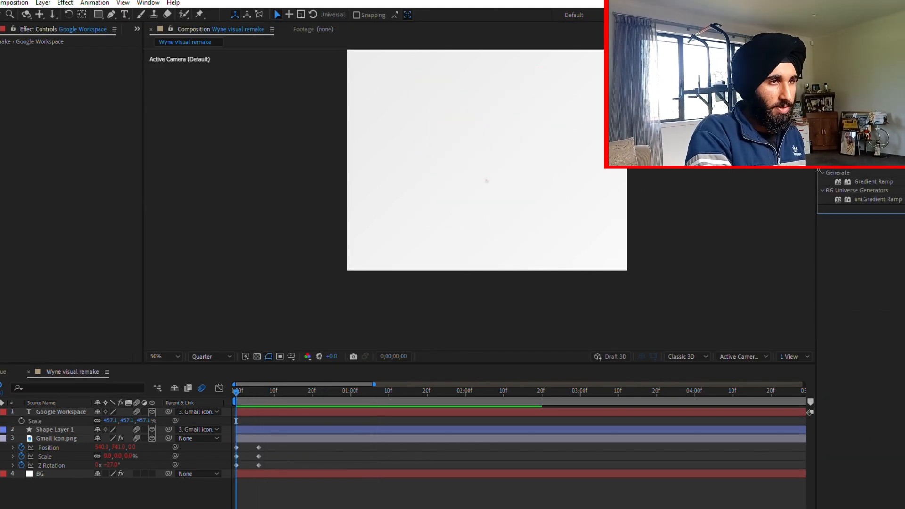
pyautogui.write('type')
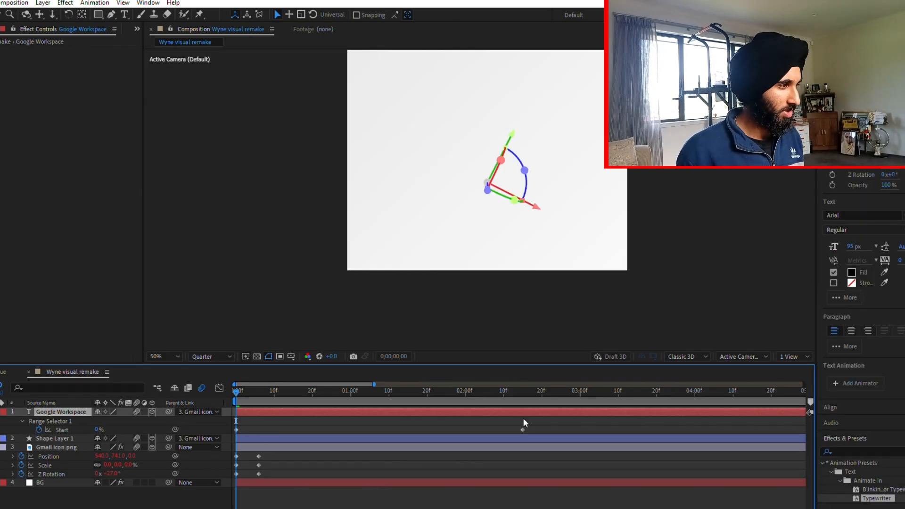
pyautogui.moveTo(524, 429); pyautogui.dragTo(218, 437)
pyautogui.press('F9')
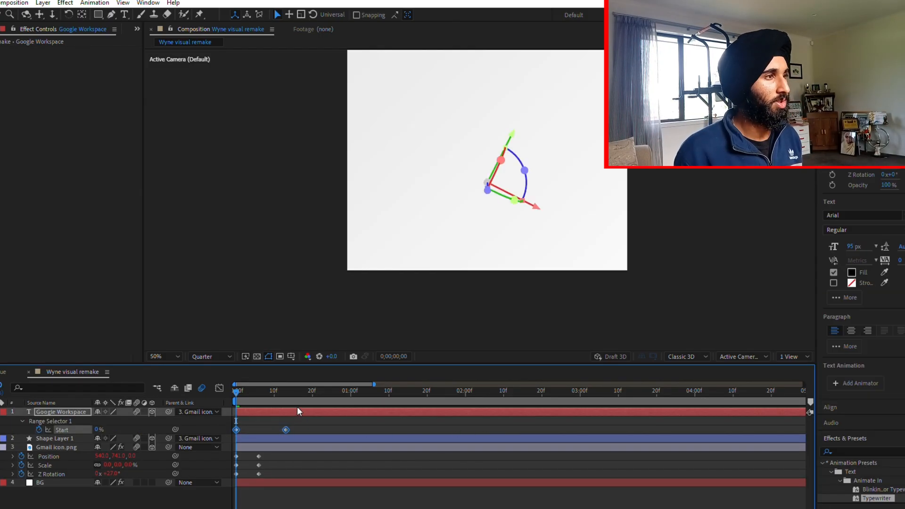
# Extend the typewriter animation so its last Start keyframe sits at about 0;00;01;00, and preview the timing
pyautogui.press('space')
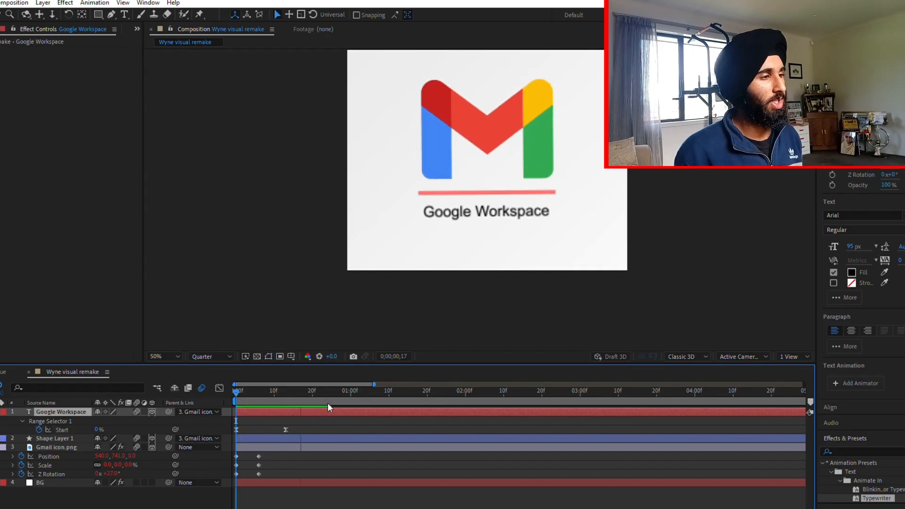
pyautogui.click(284, 415)
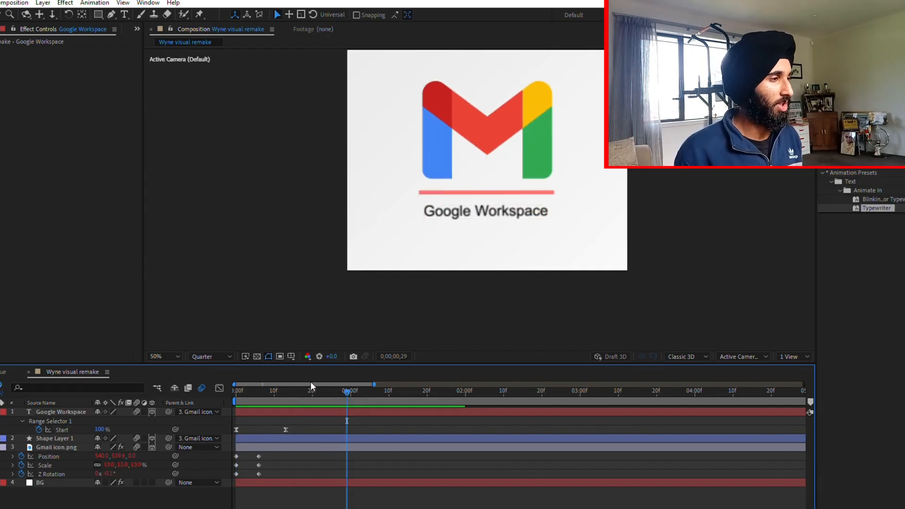
pyautogui.moveTo(287, 423); pyautogui.dragTo(352, 423)
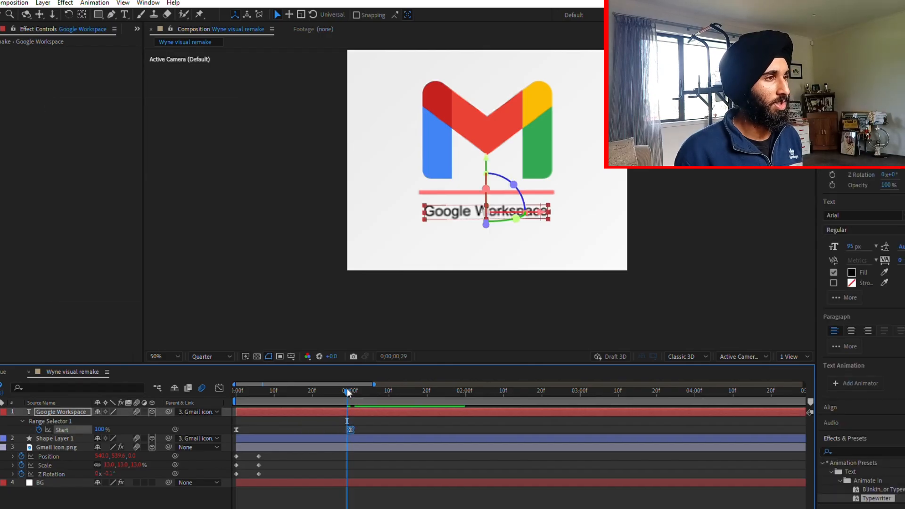
pyautogui.press('space')
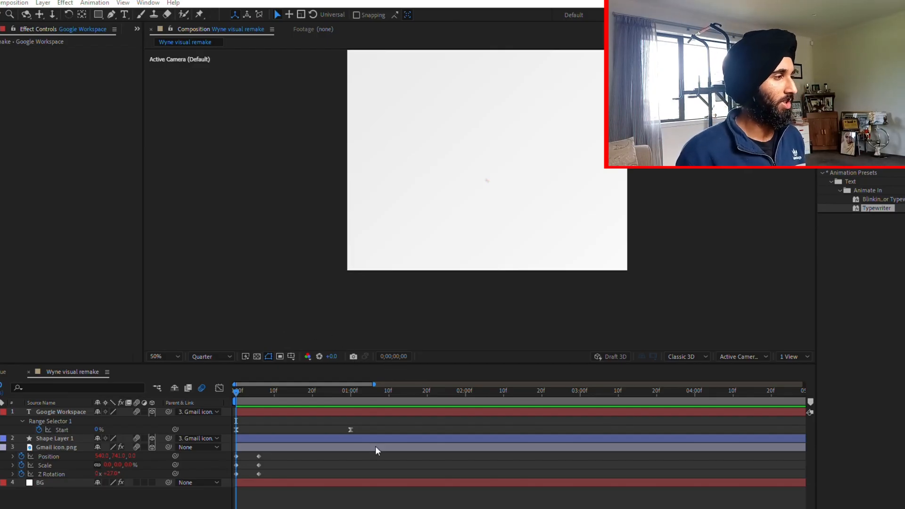
# Add a null object, make it 3D and parent the Gmail icon to it
pyautogui.click(272, 416)
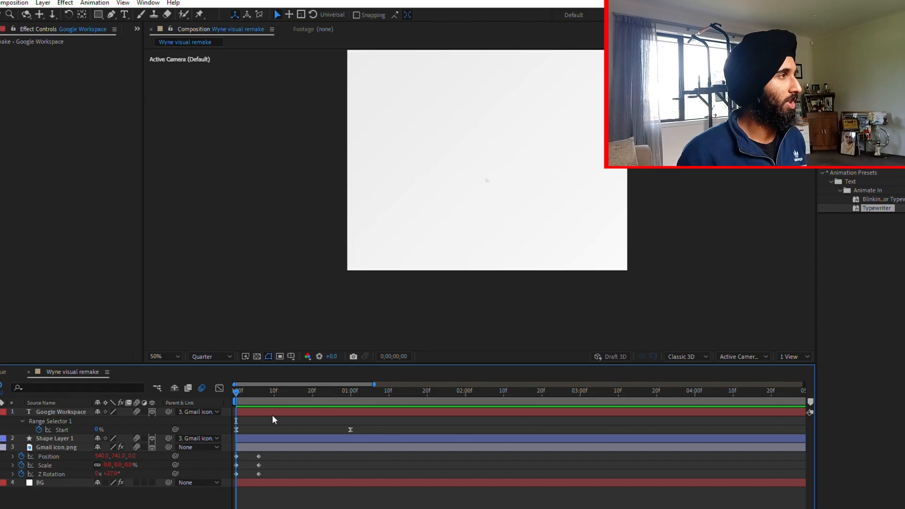
pyautogui.hotkey('ctrl', 'alt', 'shift', 'y')
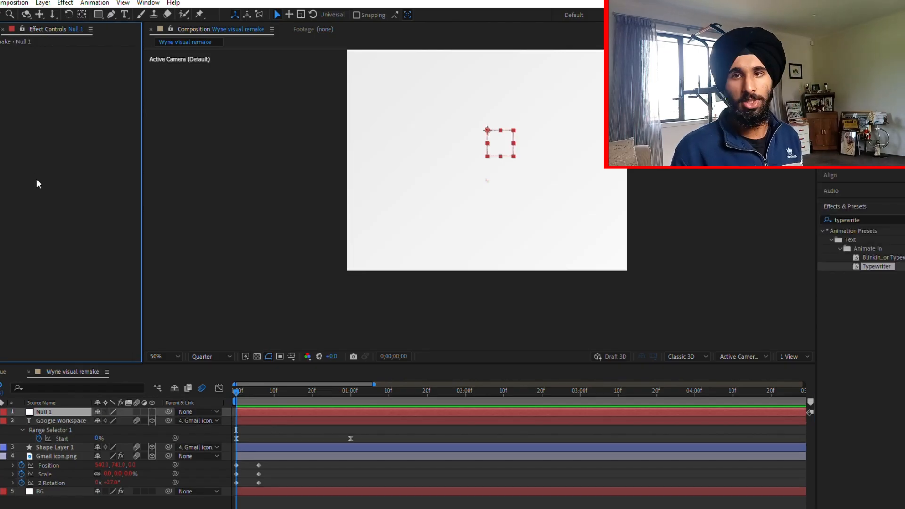
pyautogui.click(50, 421)
pyautogui.click(55, 455)
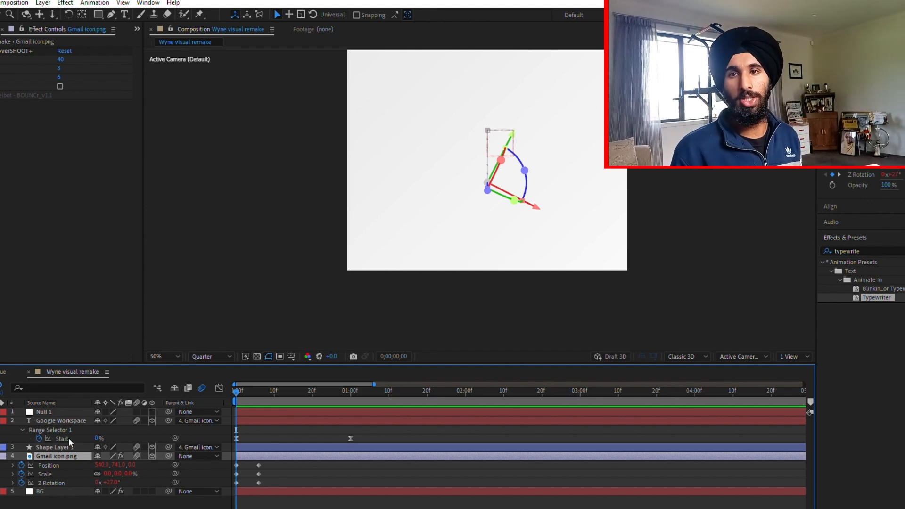
pyautogui.click(151, 411)
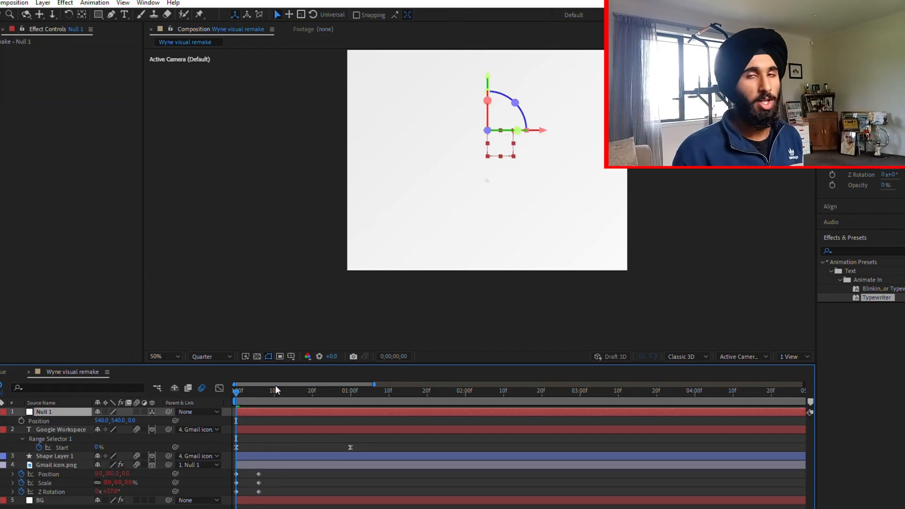
# Create a Position keyframe on Null 1 and place it at about 0;00;00;19
pyautogui.press('space')
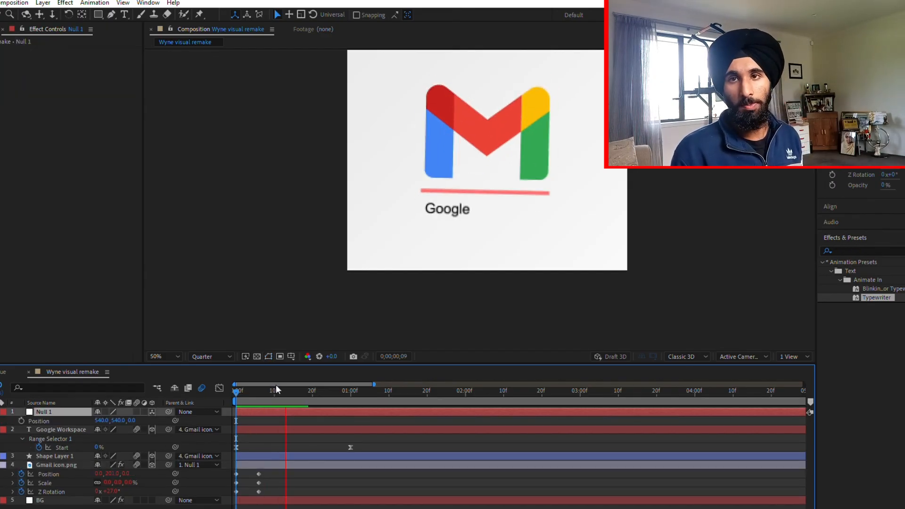
pyautogui.moveTo(278, 390); pyautogui.dragTo(270, 390)
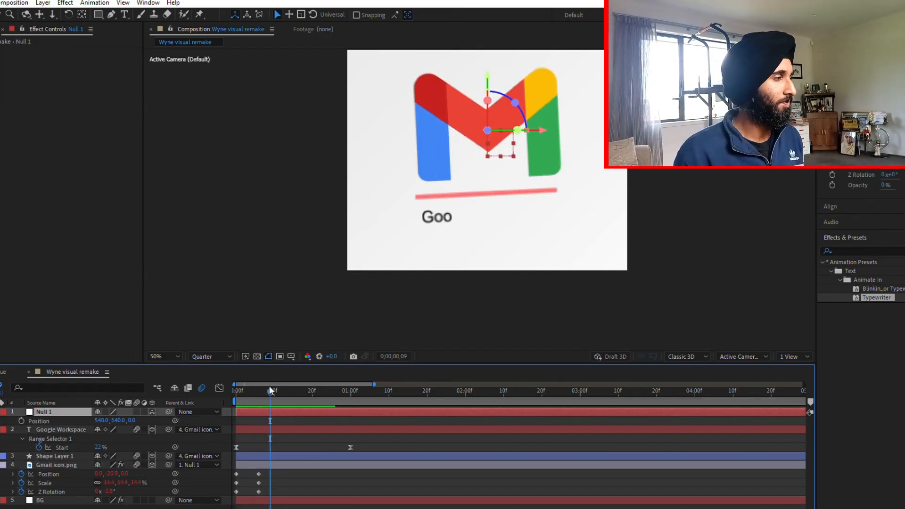
pyautogui.click(21, 421)
pyautogui.click(336, 420)
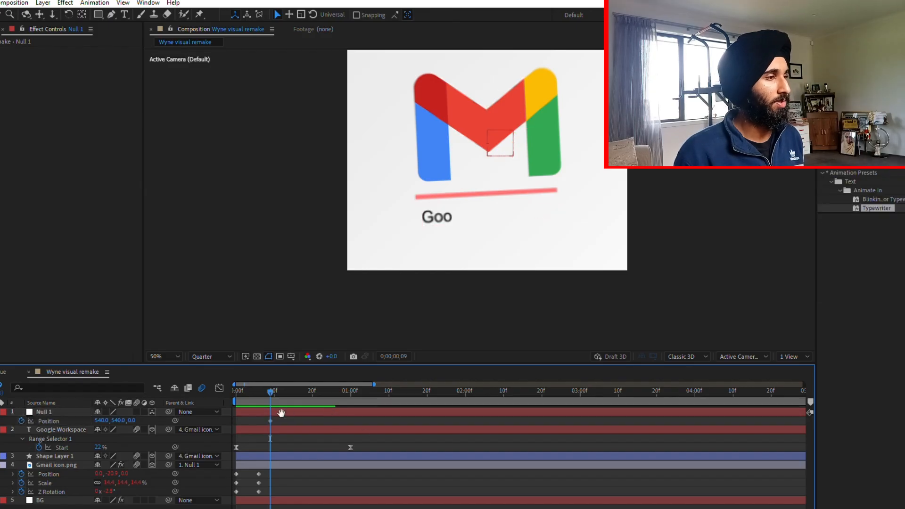
pyautogui.press('space')
pyautogui.press('space')
pyautogui.moveTo(271, 421); pyautogui.dragTo(309, 409)
pyautogui.click(310, 391)
pyautogui.click(344, 420)
# Raise Null 1 to a Y position of 280 at 0;00;01;09 to keyframe an upward move
pyautogui.scroll(-2, 495, 212)
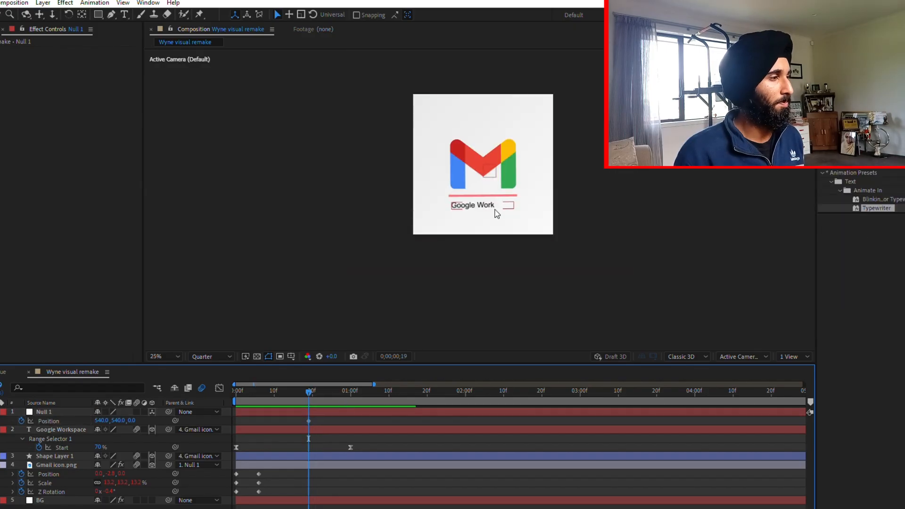
pyautogui.press('space')
pyautogui.press('space')
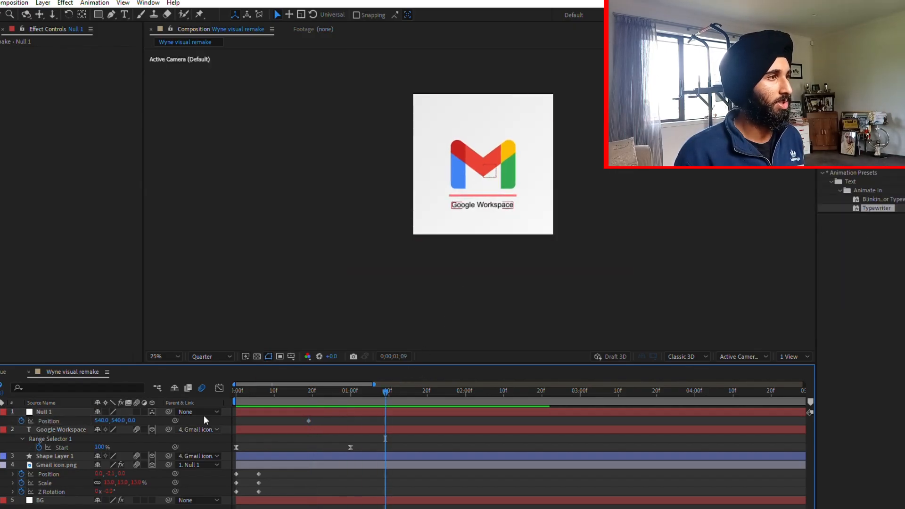
pyautogui.moveTo(118, 420); pyautogui.dragTo(11, 420)
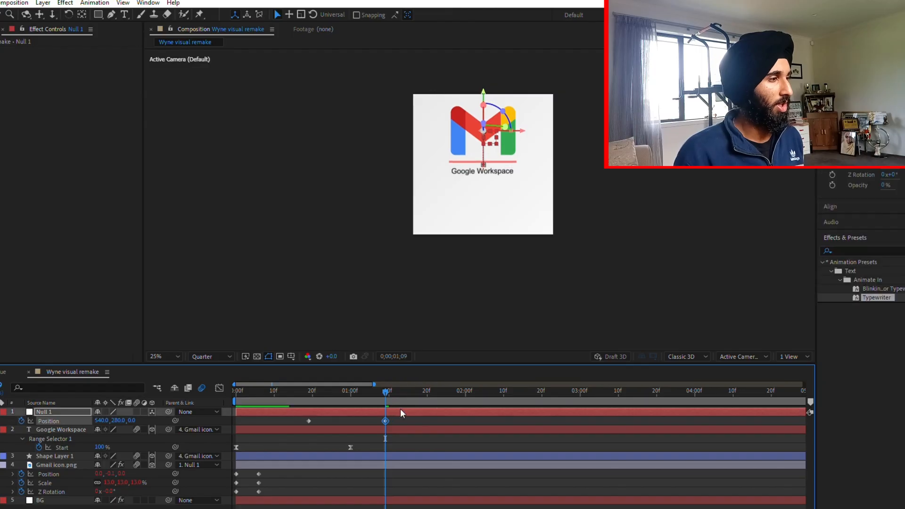
pyautogui.click(400, 413)
# Ease Null 1's two Position keyframes, steepen the middle of their speed curve and preview the upward move
pyautogui.moveTo(325, 392); pyautogui.dragTo(286, 393)
pyautogui.moveTo(426, 424); pyautogui.dragTo(280, 398)
pyautogui.click(219, 387)
pyautogui.click(309, 490)
pyautogui.moveTo(322, 491); pyautogui.dragTo(357, 490)
pyautogui.click(332, 482)
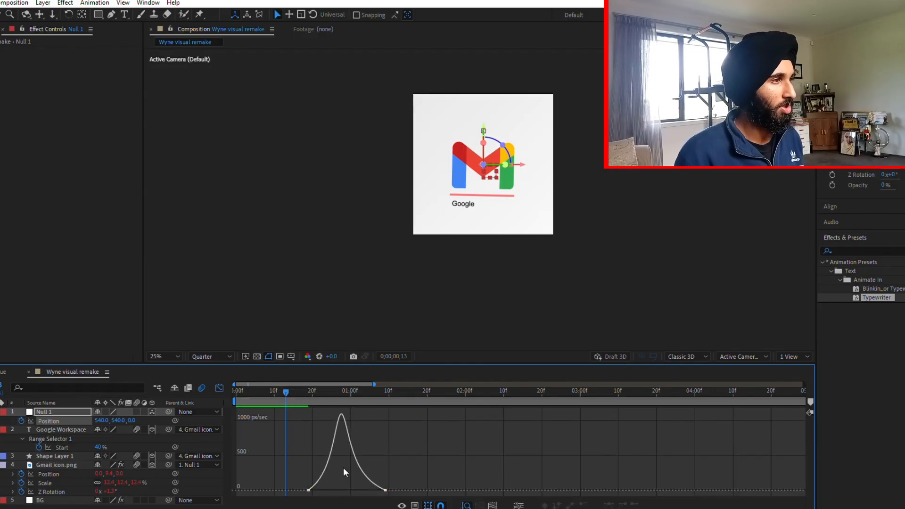
pyautogui.click(220, 387)
pyautogui.press('space')
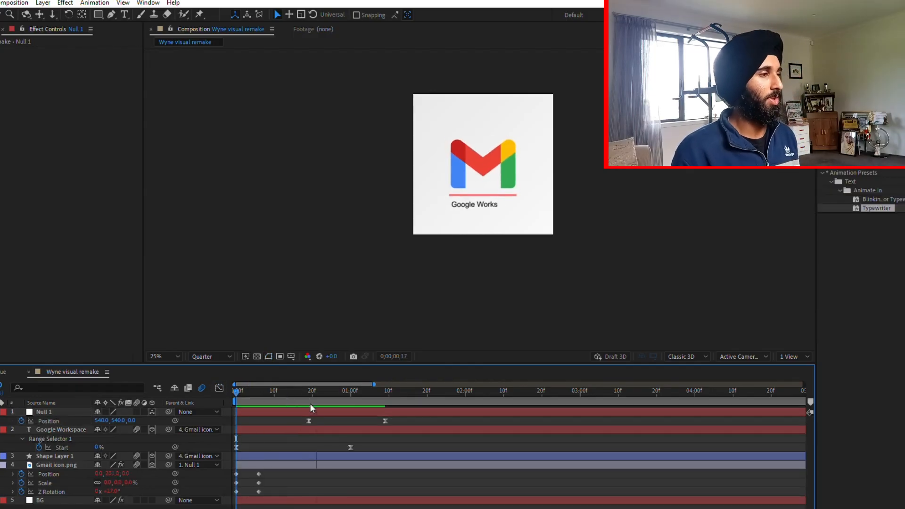
pyautogui.click(310, 391)
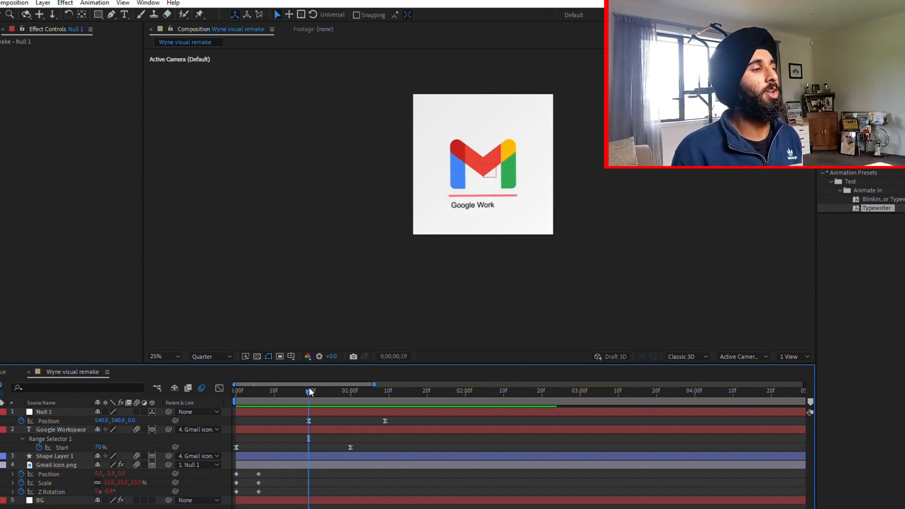
# Add a second 3D null object and parent Null 1 to it
pyautogui.click(336, 412)
pyautogui.click(340, 421)
pyautogui.moveTo(337, 398)
pyautogui.mouseDown()
pyautogui.moveTo(376, 394)
pyautogui.moveTo(351, 394)
pyautogui.mouseUp()
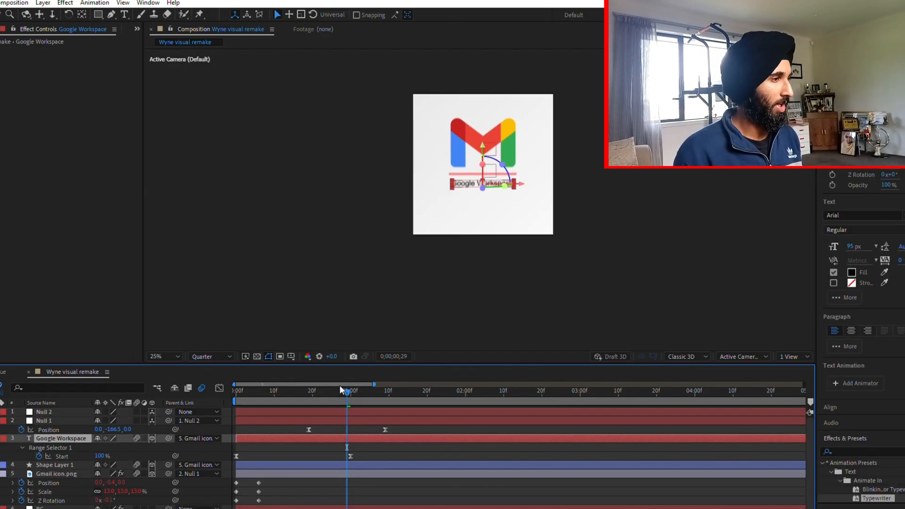
# Keyframe Null 2's Position from 0;00;01;00 so the icon, line and text move down out of the frame
pyautogui.click(339, 390)
pyautogui.click(342, 412)
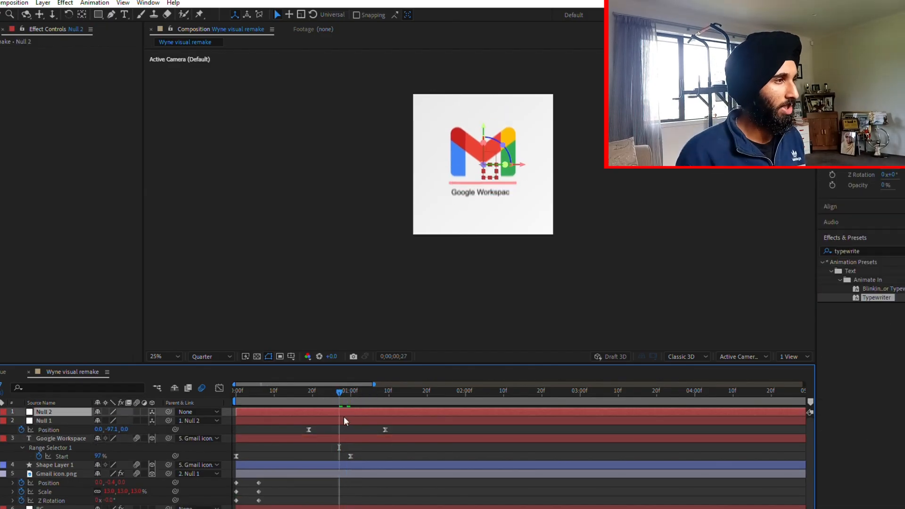
pyautogui.press('p')
pyautogui.moveTo(343, 391); pyautogui.dragTo(350, 389)
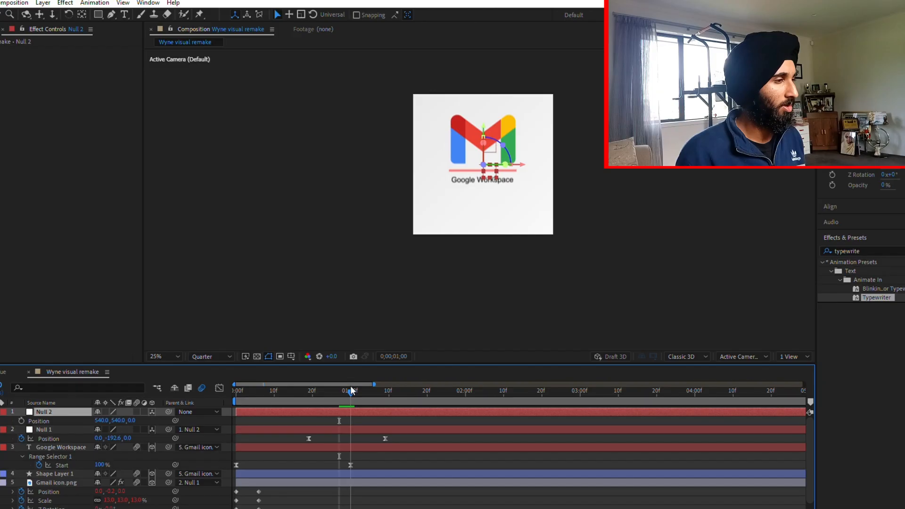
pyautogui.click(21, 421)
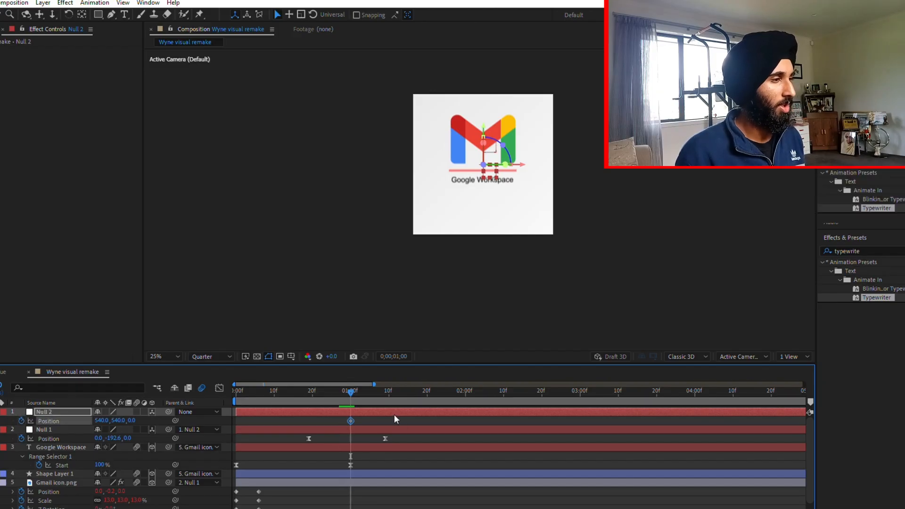
pyautogui.press('space')
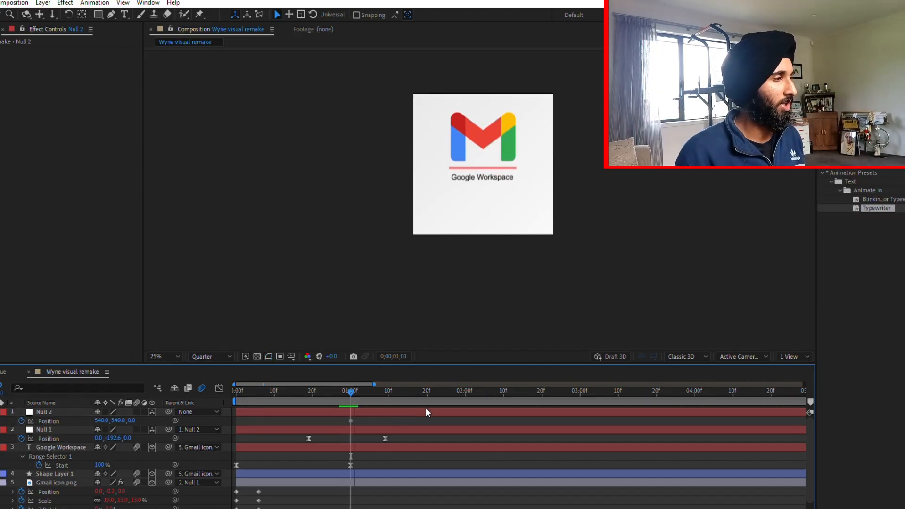
pyautogui.moveTo(119, 420); pyautogui.dragTo(267, 413)
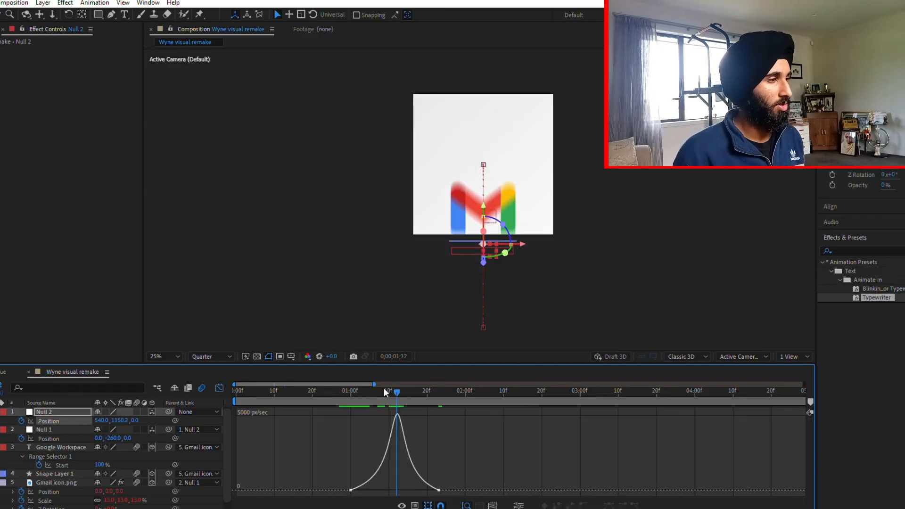
# Preview the composition from the first frame and scrub through the typewriter text and the start of the upward move
pyautogui.click(350, 391)
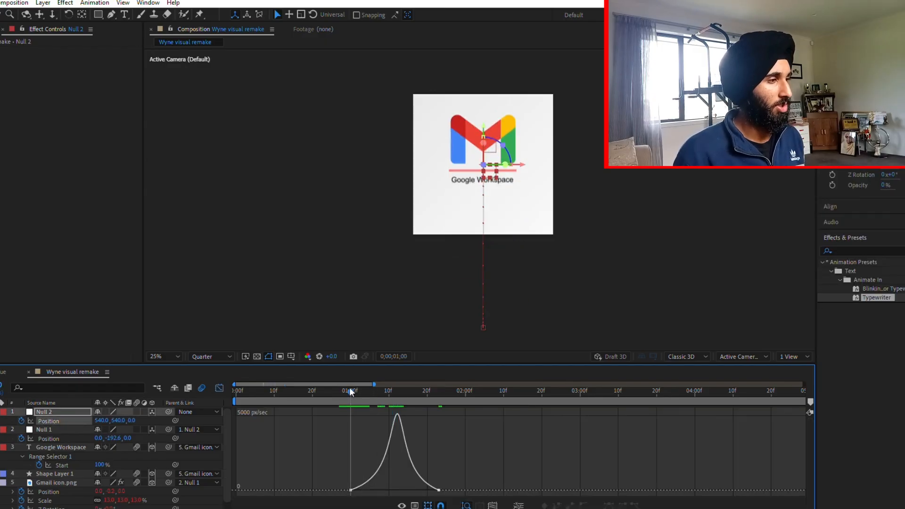
pyautogui.moveTo(353, 388); pyautogui.dragTo(236, 390)
pyautogui.click(220, 388)
pyautogui.press('space')
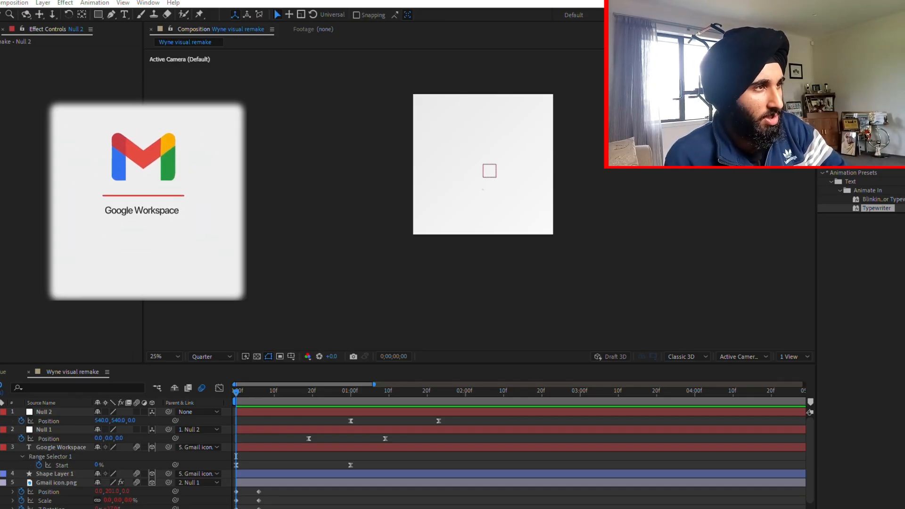
pyautogui.click(402, 386)
pyautogui.moveTo(401, 385); pyautogui.dragTo(309, 395)
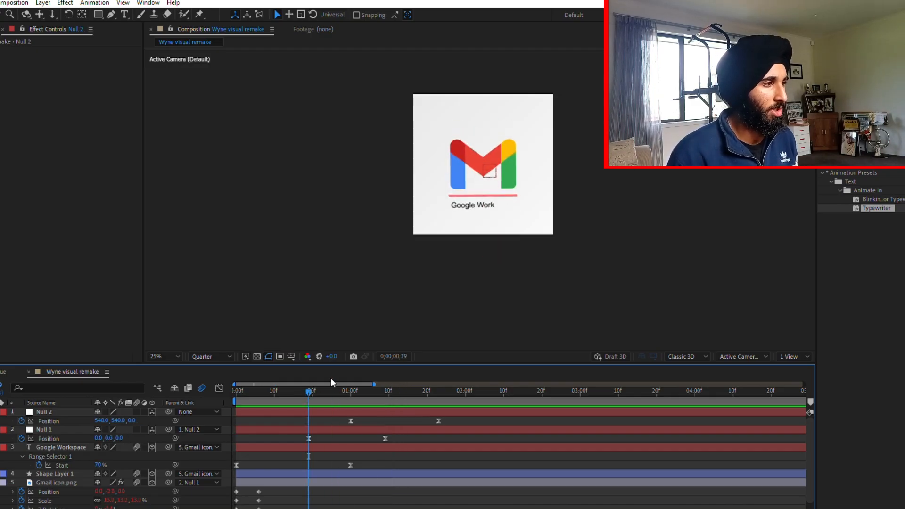
pyautogui.press('space')
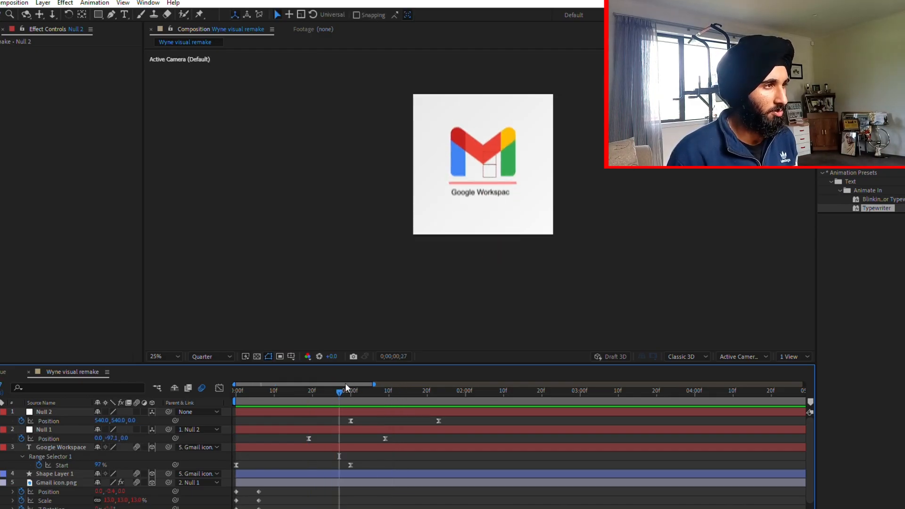
pyautogui.moveTo(341, 383); pyautogui.dragTo(346, 383)
# Examine the speed curve of Null 2's Position keyframes and the frame near its peak at 0;00;01;13
pyautogui.click(350, 421)
pyautogui.click(220, 388)
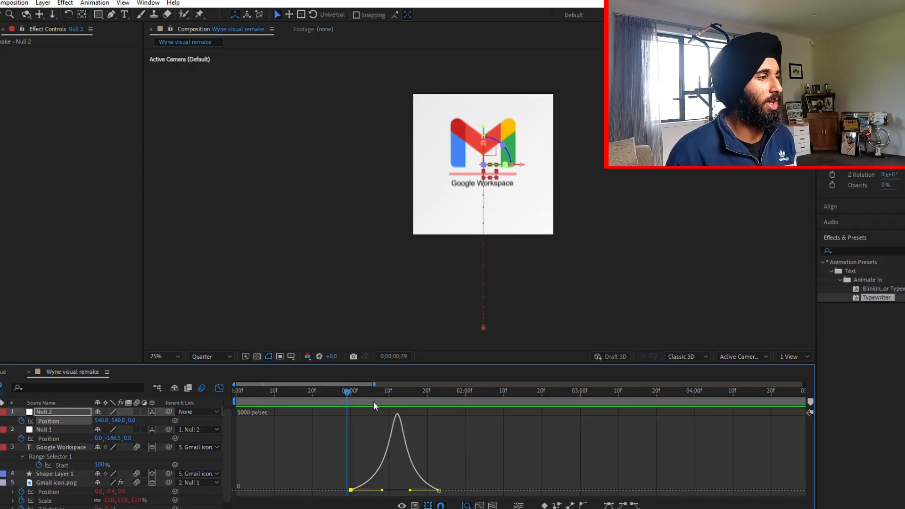
pyautogui.click(400, 388)
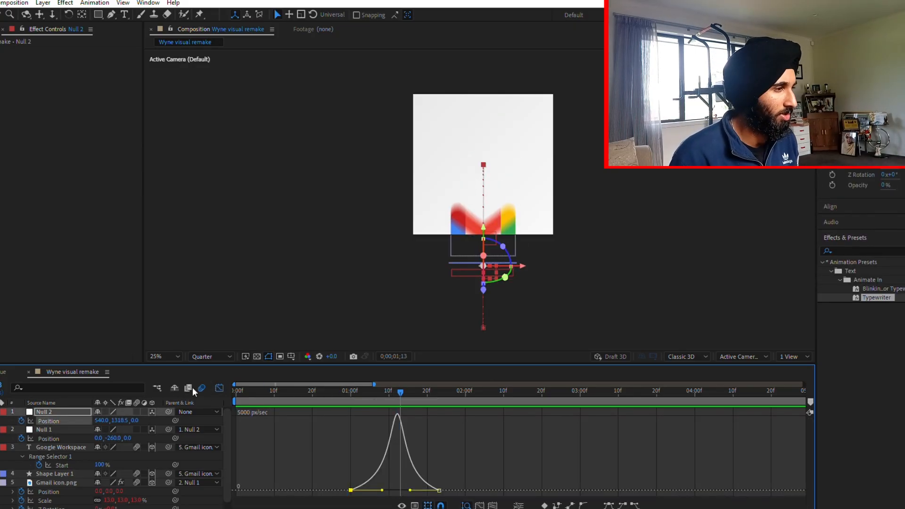
pyautogui.click(219, 388)
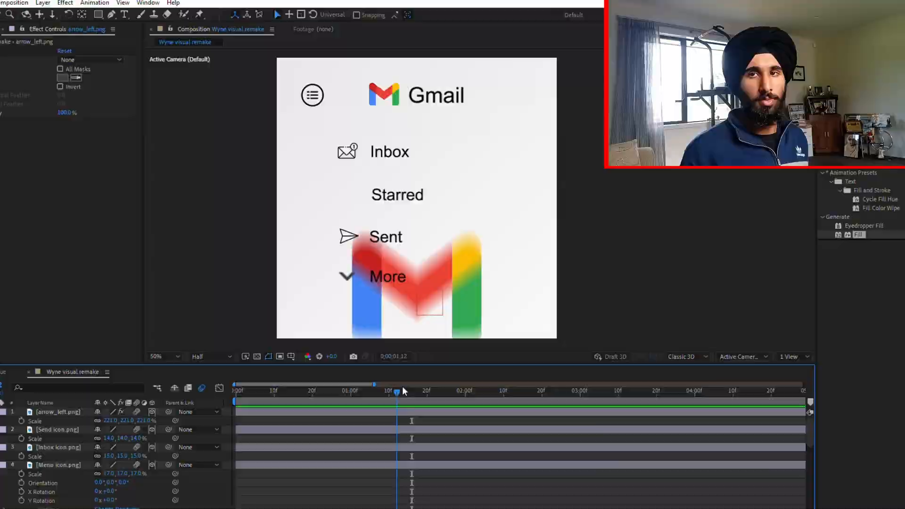
# At 0;00;01;16, draw a five-point star with an outer radius of about 46 beside the Starred label
pyautogui.click(413, 389)
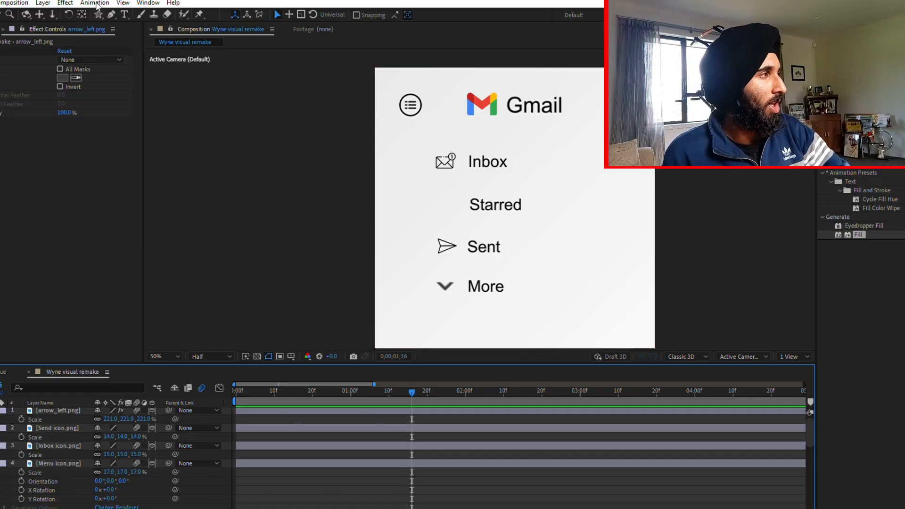
pyautogui.click(98, 15)
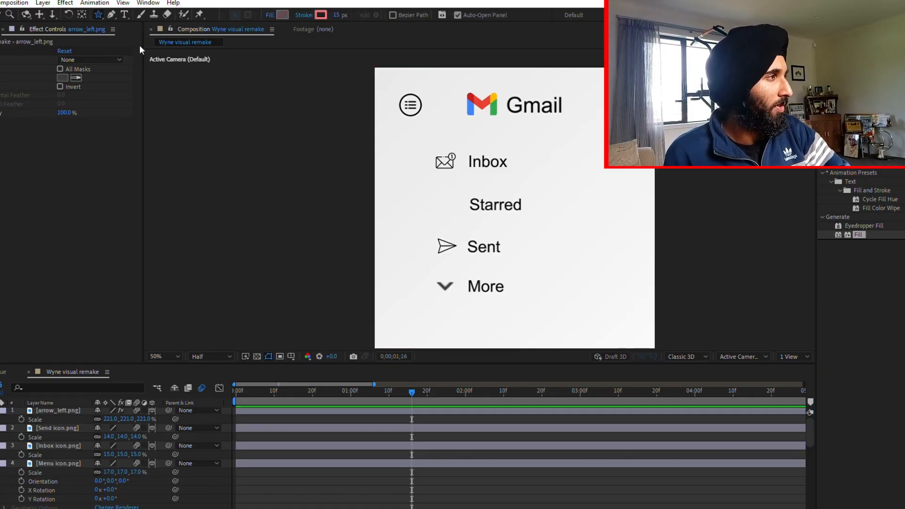
pyautogui.moveTo(435, 196); pyautogui.dragTo(446, 203)
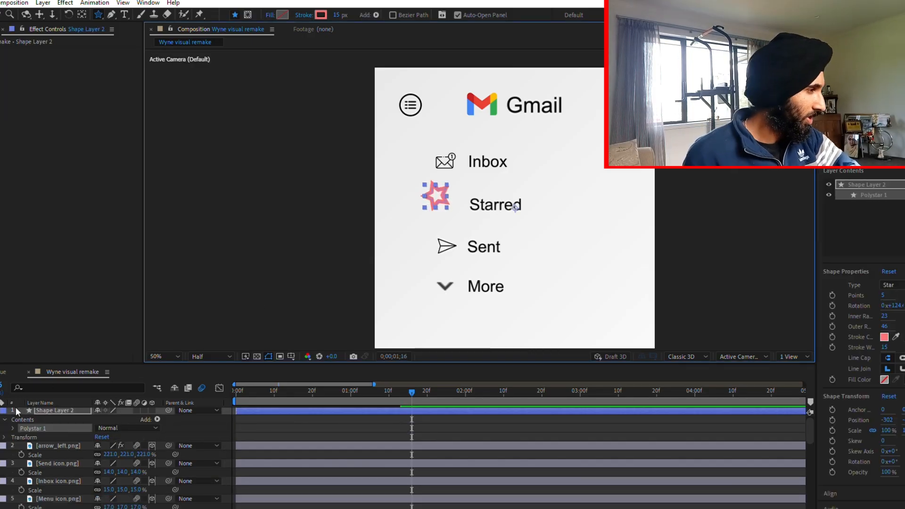
# Set the star's number of points to 3 in its Polystar Path properties
pyautogui.click(13, 428)
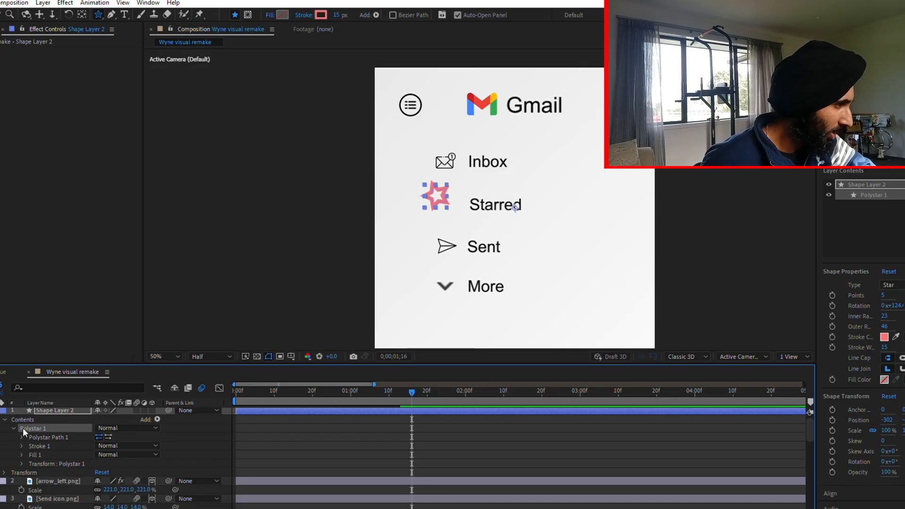
pyautogui.click(22, 437)
pyautogui.click(110, 446)
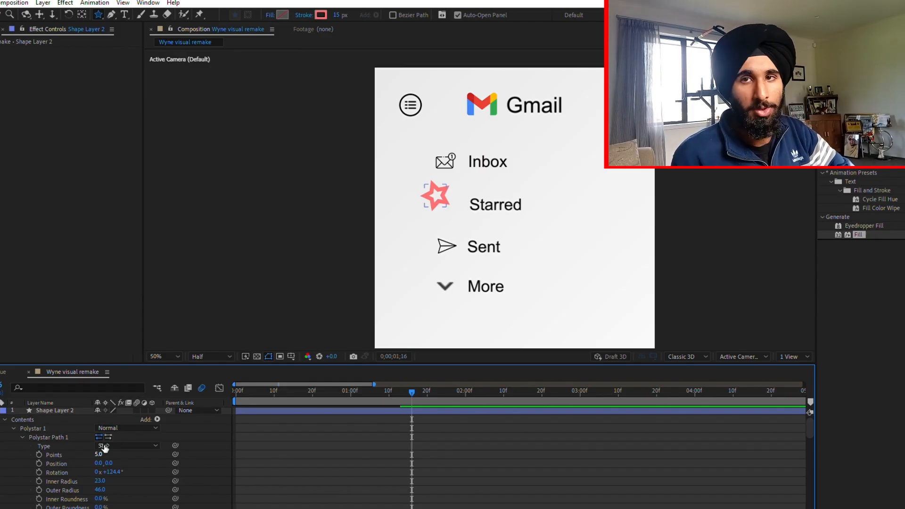
pyautogui.click(101, 453)
pyautogui.write('3')
pyautogui.press('Return')
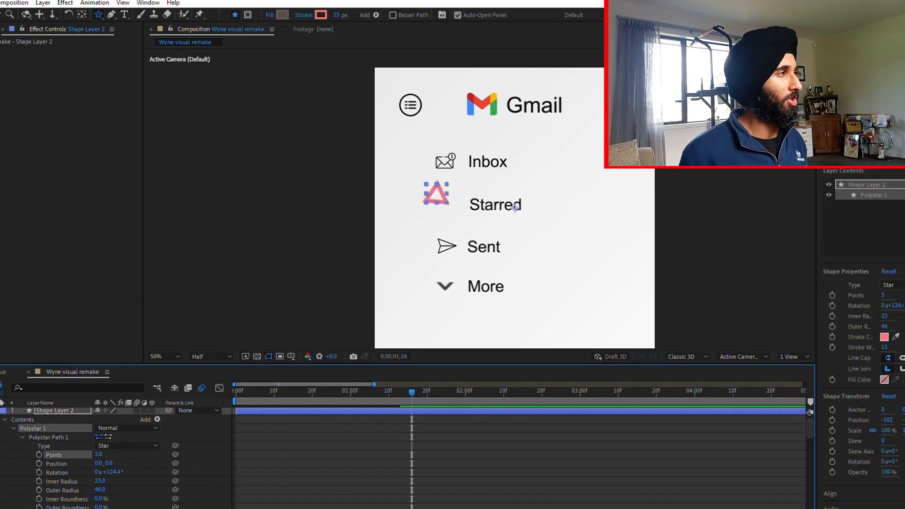
pyautogui.click(1, 14)
pyautogui.click(753, 205)
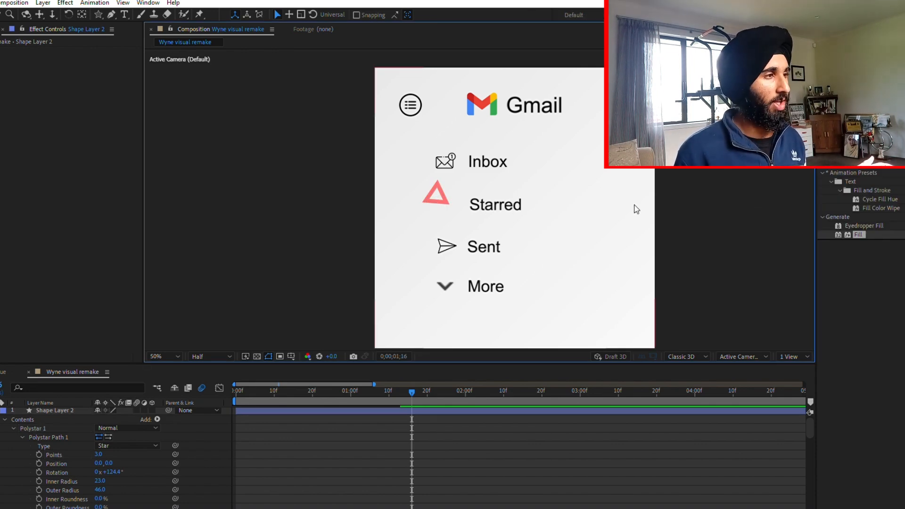
pyautogui.click(436, 190)
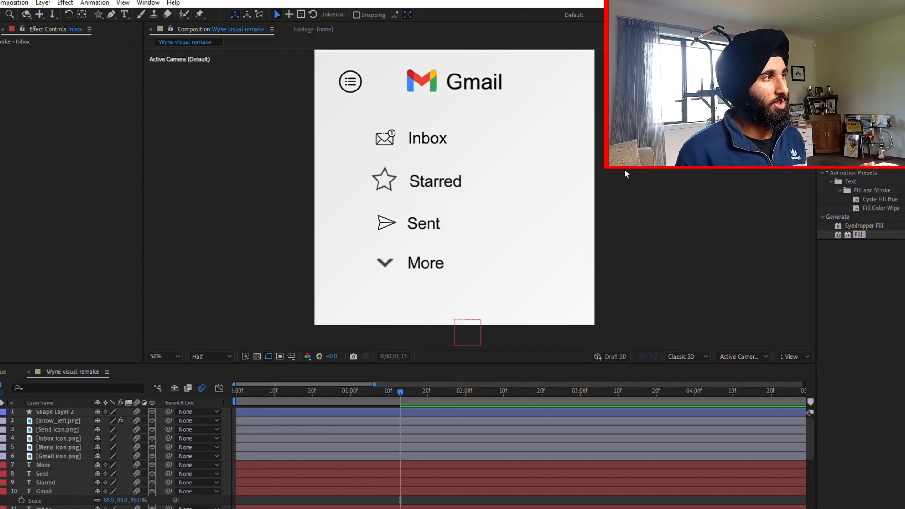
# Draw a rounded rectangle about 784 by 126 px around the Sent row and fill it light blue
pyautogui.click(99, 15)
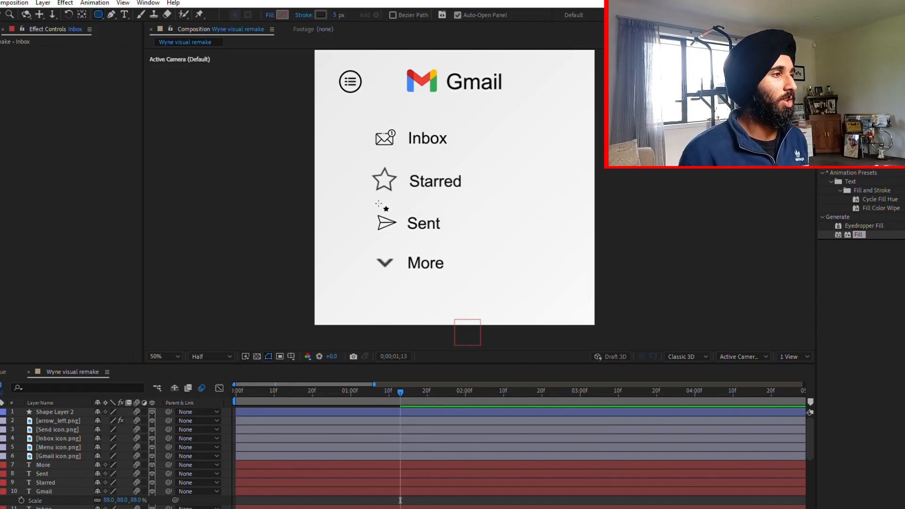
pyautogui.moveTo(358, 205); pyautogui.dragTo(568, 235)
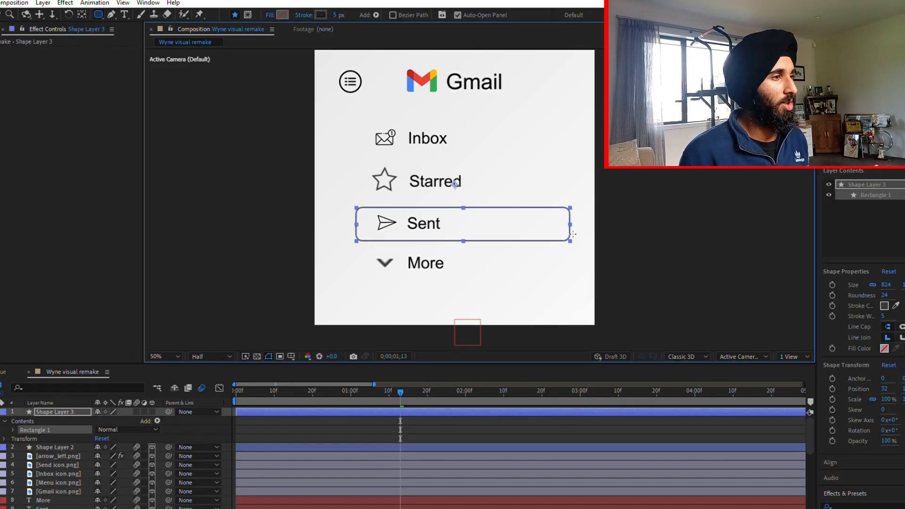
pyautogui.click(311, 11)
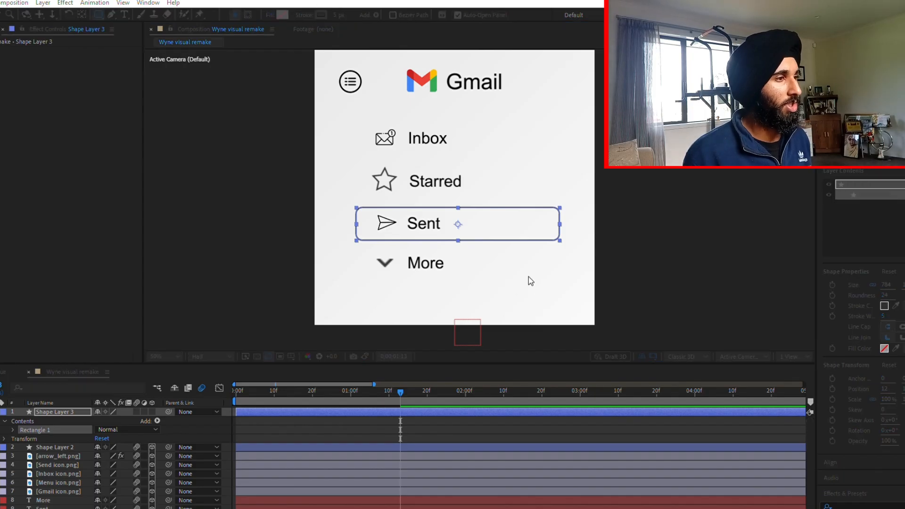
pyautogui.moveTo(495, 234); pyautogui.dragTo(457, 213)
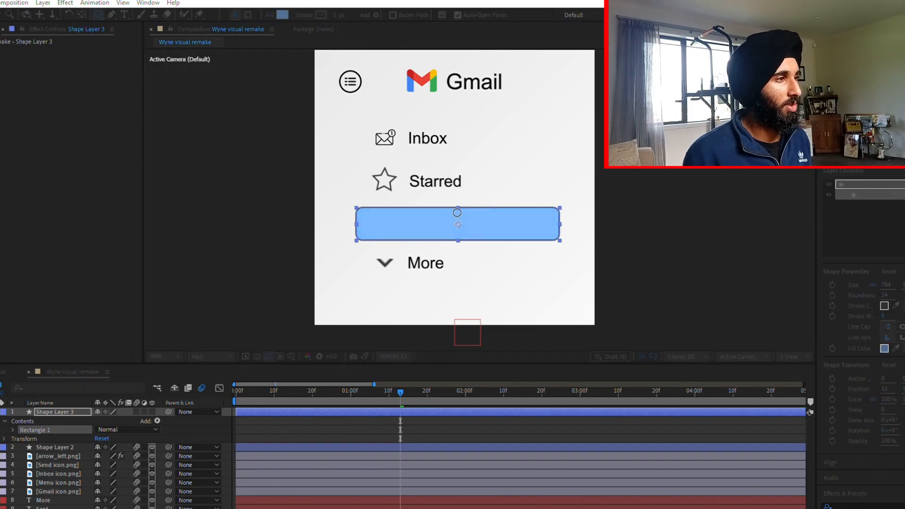
pyautogui.click(649, 206)
# Place the rectangle's layer beneath the menu text and icons and remove its stroke
pyautogui.moveTo(59, 412)
pyautogui.mouseDown()
pyautogui.moveTo(67, 500)
pyautogui.moveTo(52, 422)
pyautogui.moveTo(43, 415)
pyautogui.mouseUp()
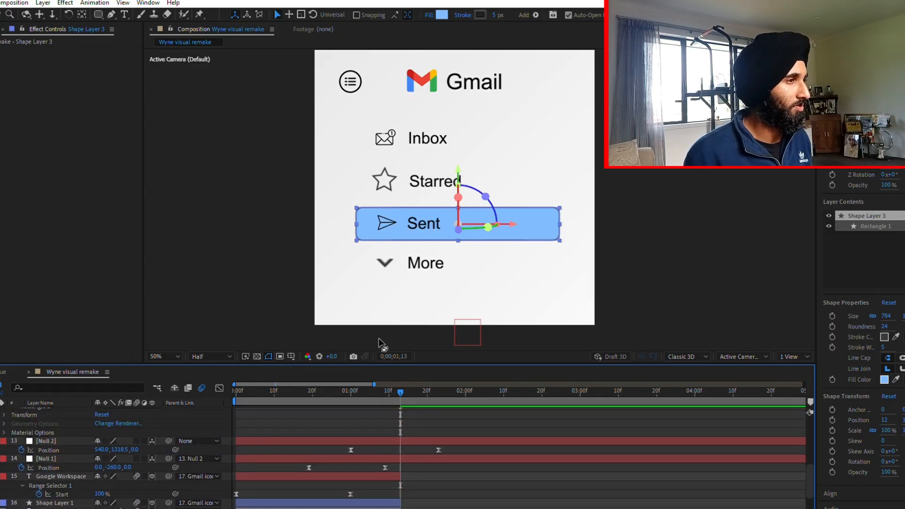
pyautogui.click(621, 255)
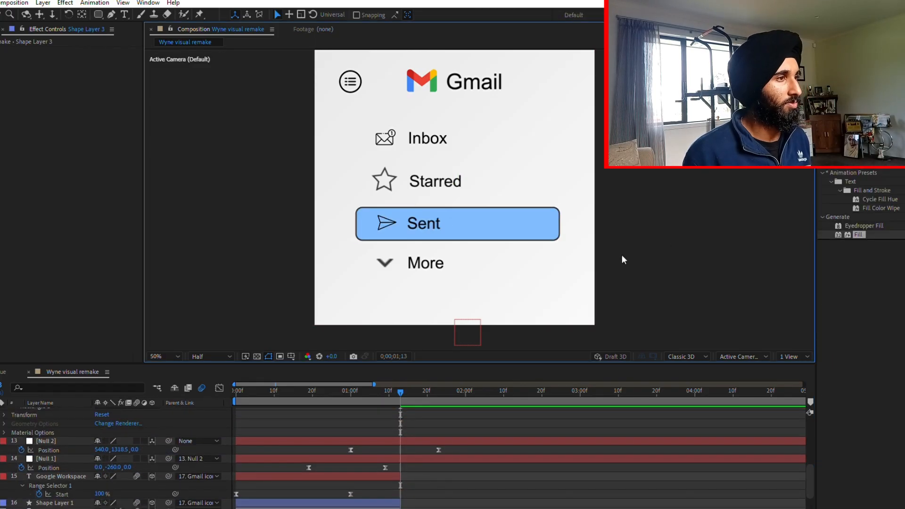
pyautogui.click(519, 219)
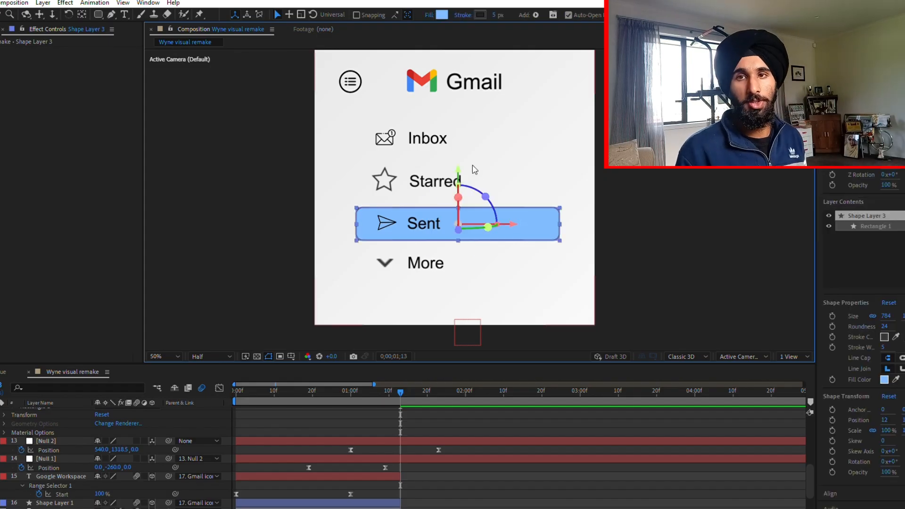
pyautogui.click(467, 14)
pyautogui.click(389, 222)
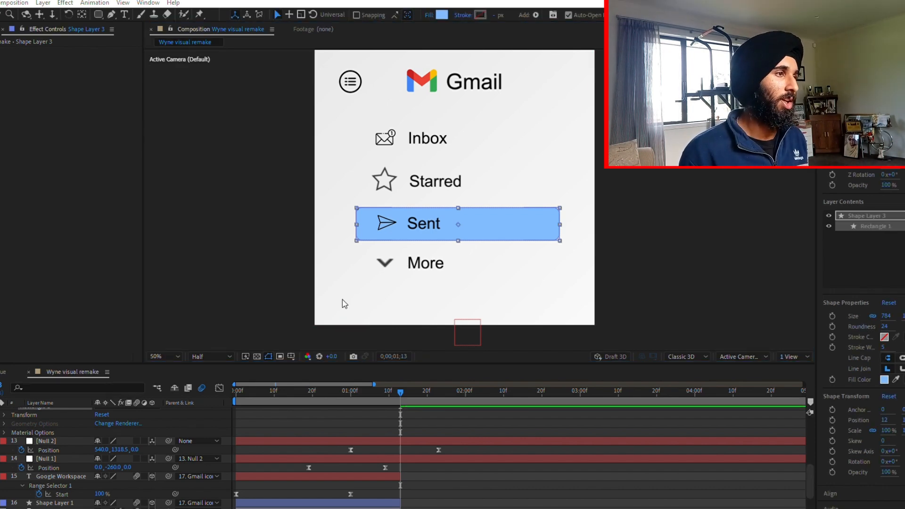
# Reduce the Sent highlight rectangle's opacity to 35%
pyautogui.press('t')
pyautogui.click(101, 420)
pyautogui.write('5')
pyautogui.write('5')
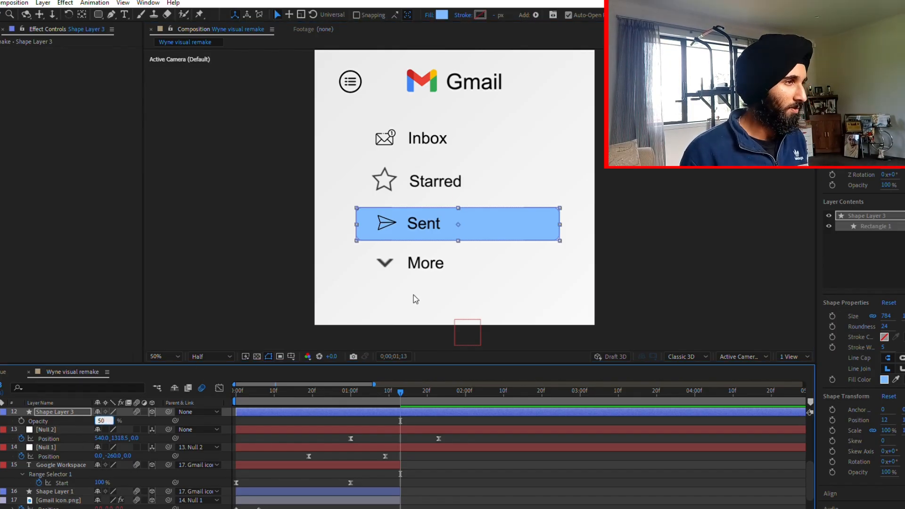
pyautogui.press('Return')
pyautogui.click(657, 248)
pyautogui.scroll(1, 372, 241)
pyautogui.click(372, 229)
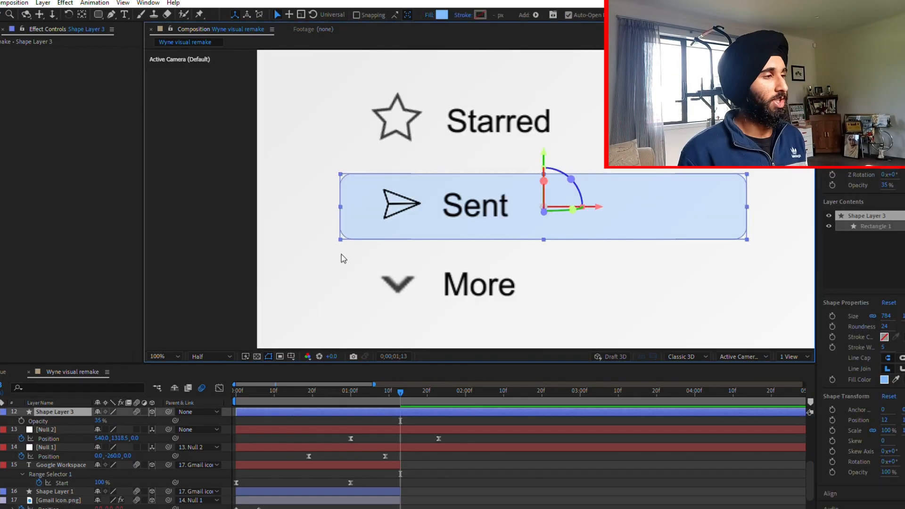
# Increase the corner roundness of the Sent highlight in its Rectangle Path properties
pyautogui.click(5, 412)
pyautogui.click(5, 421)
pyautogui.click(22, 439)
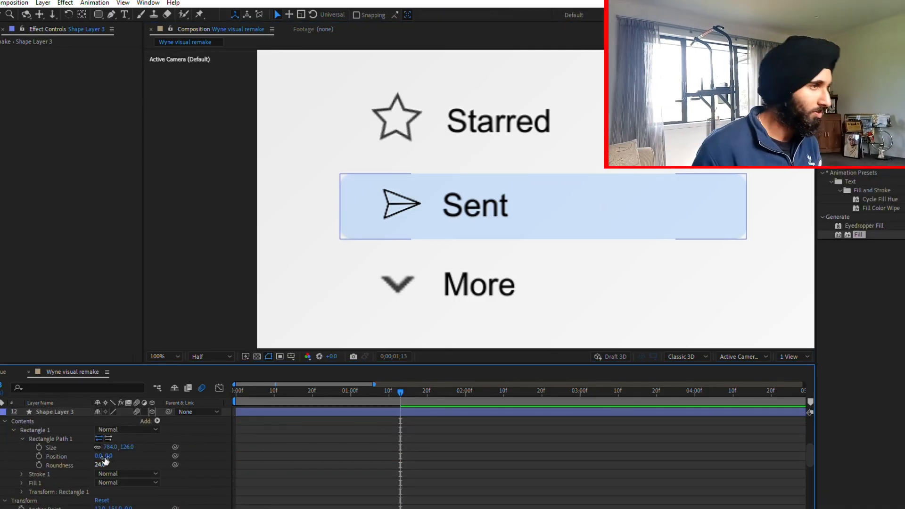
pyautogui.moveTo(105, 459); pyautogui.dragTo(112, 457)
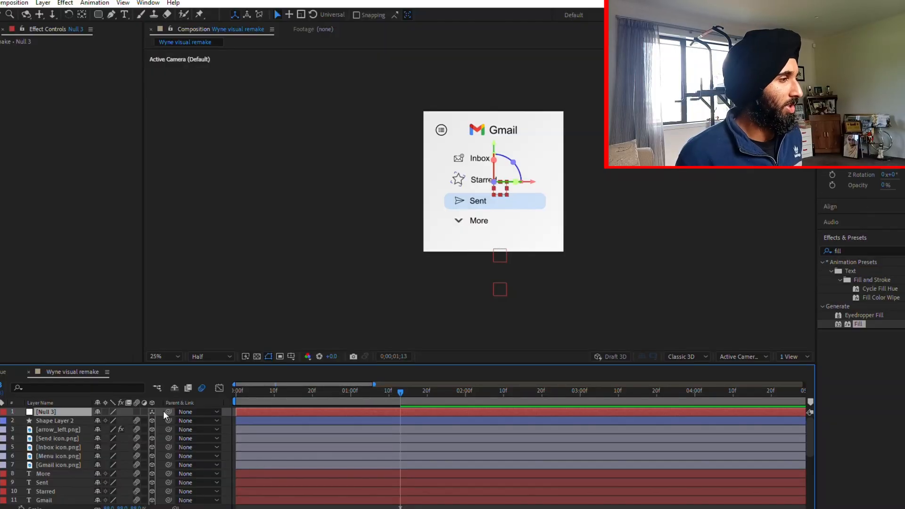
# Parent the Gmail menu's star, icon, text and highlight layers to Null 3
pyautogui.click(43, 419)
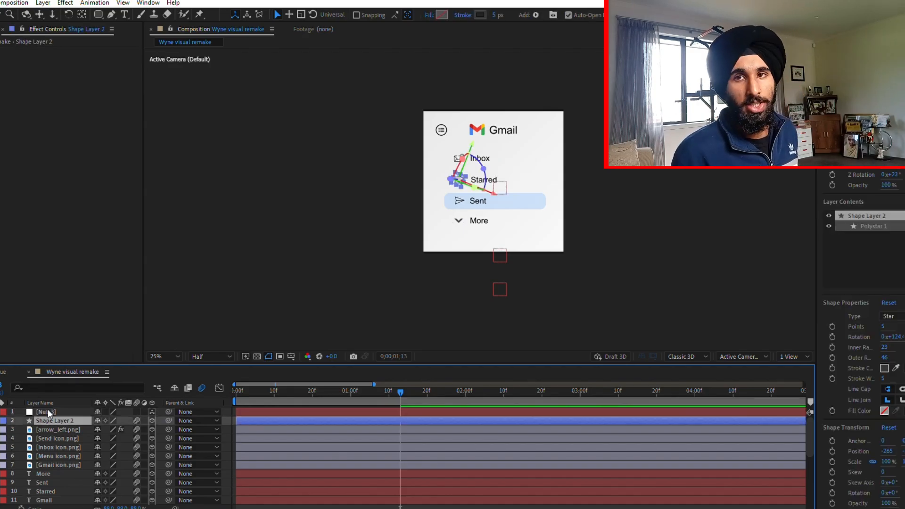
pyautogui.scroll(-1, 50, 445)
pyautogui.scroll(-1, 462, 486)
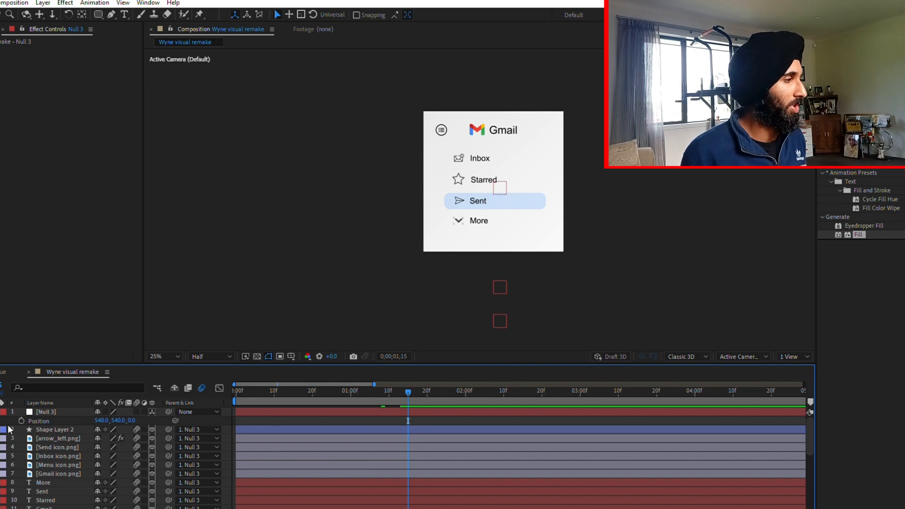
# Keyframe Null 3's Position at 0;00;01;15, set its Y to -375 at 0;00;01;08 and preview the menu dropping in
pyautogui.click(21, 421)
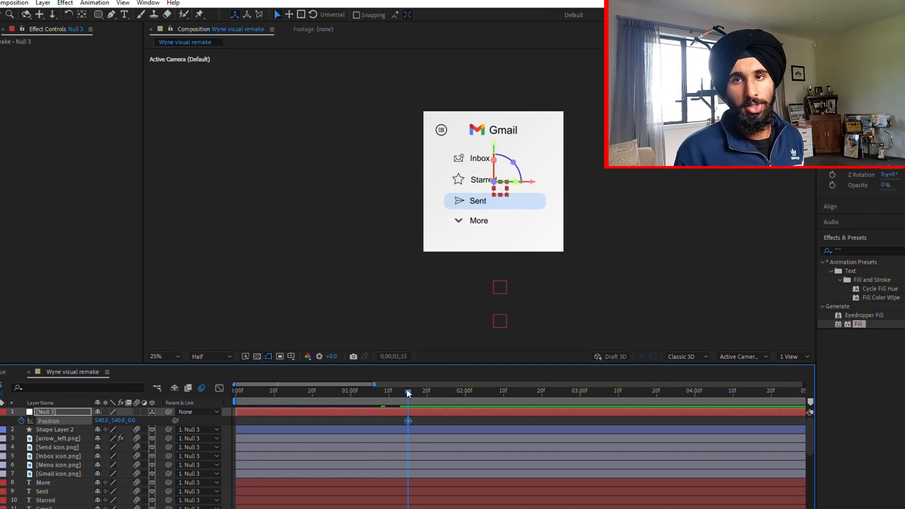
pyautogui.moveTo(408, 394); pyautogui.dragTo(383, 393)
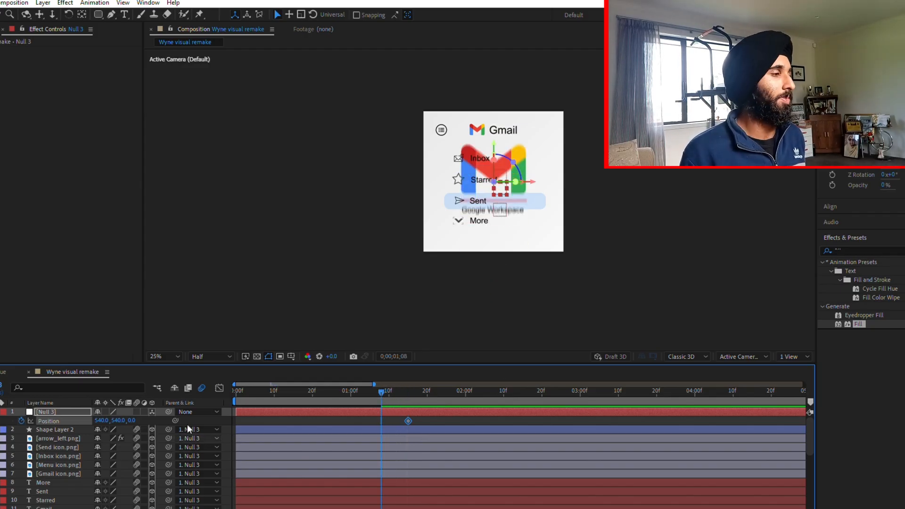
pyautogui.moveTo(119, 420); pyautogui.dragTo(425, 413)
pyautogui.press('space')
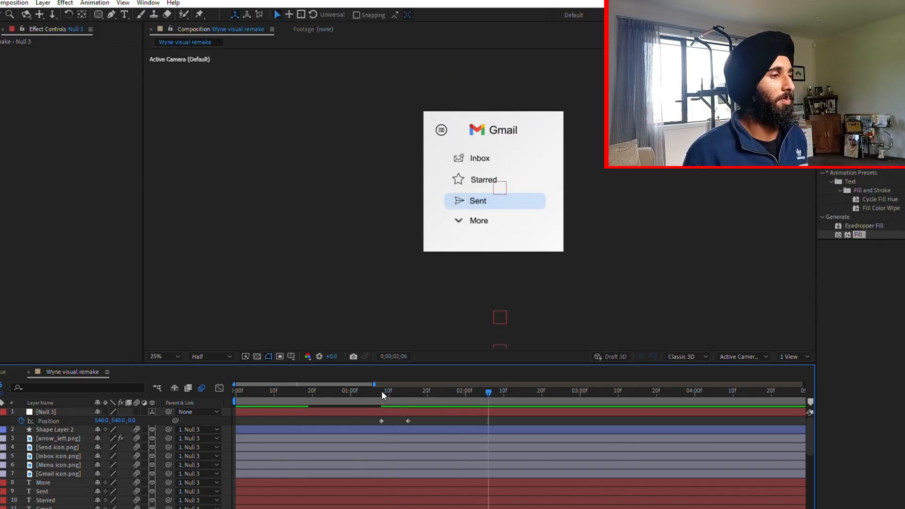
pyautogui.press('space')
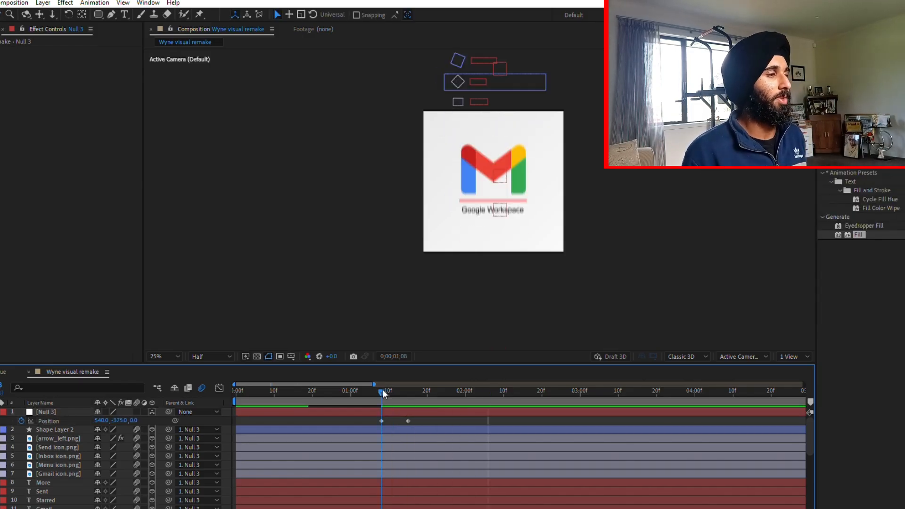
# Keyframe Null 3's Z Rotation at -6° at 0;00;01;08 and 0° at 0;00;01;15
pyautogui.click(432, 410)
pyautogui.press('r')
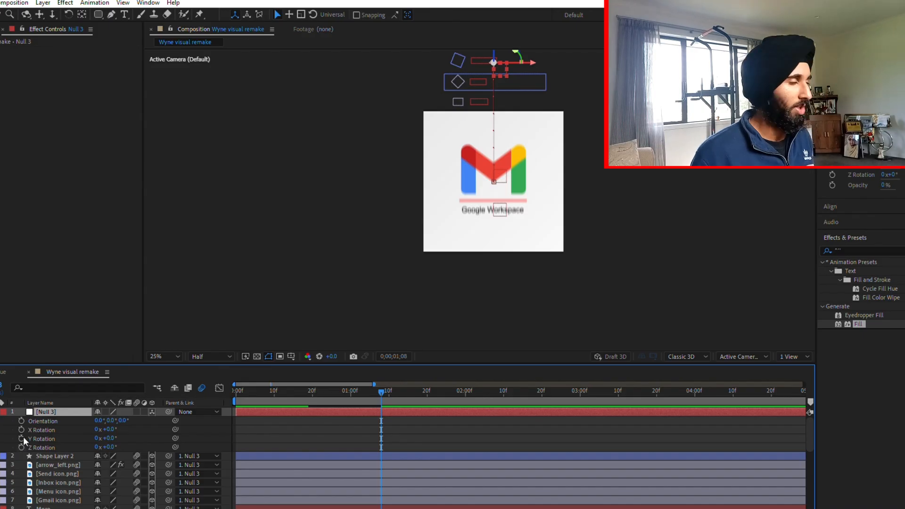
pyautogui.hotkey('alt', 'shift', 'r')
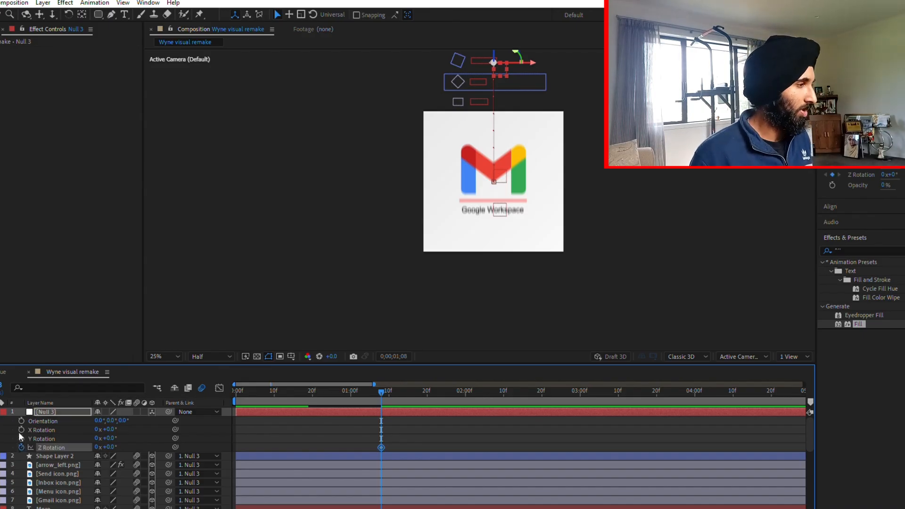
pyautogui.press('u')
pyautogui.press('k')
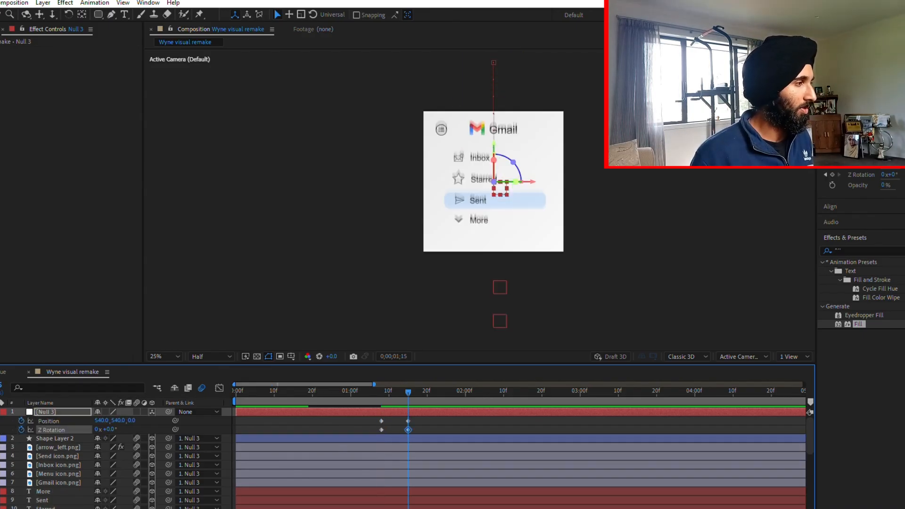
pyautogui.press('j')
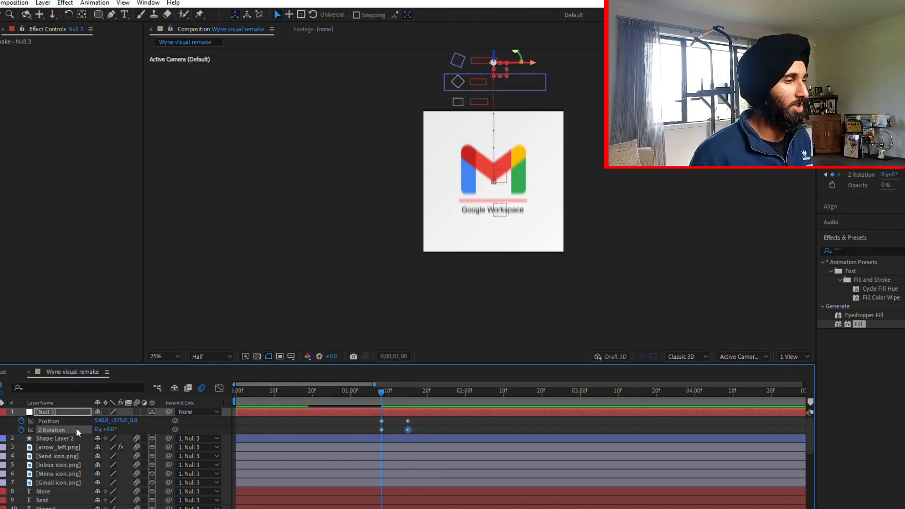
pyautogui.click(298, 422)
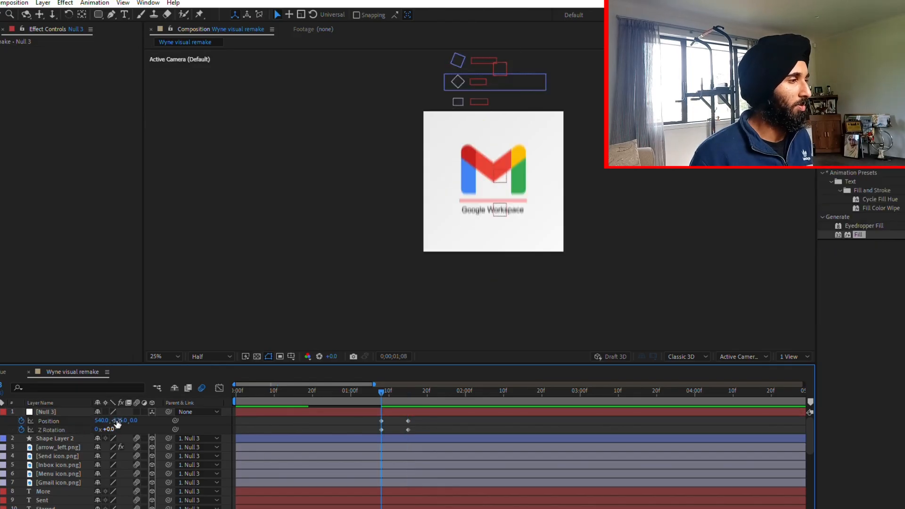
pyautogui.moveTo(109, 430); pyautogui.dragTo(106, 430)
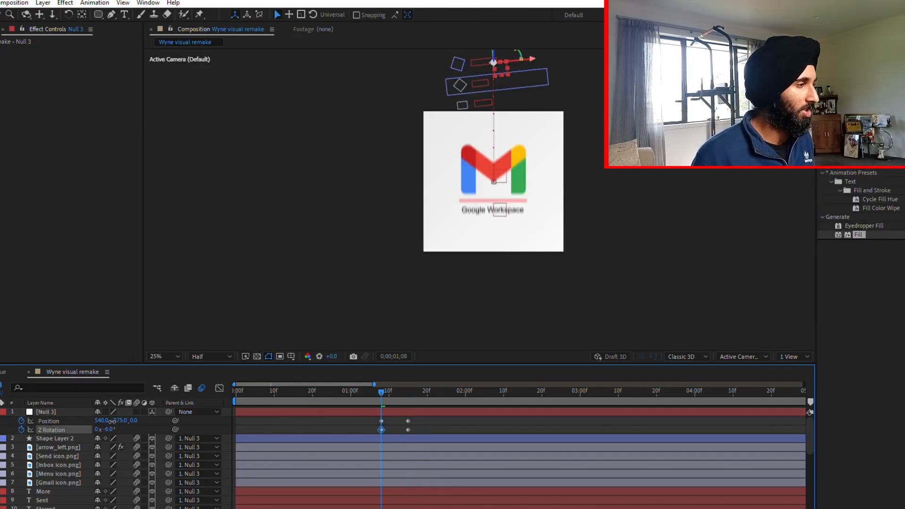
pyautogui.click(160, 415)
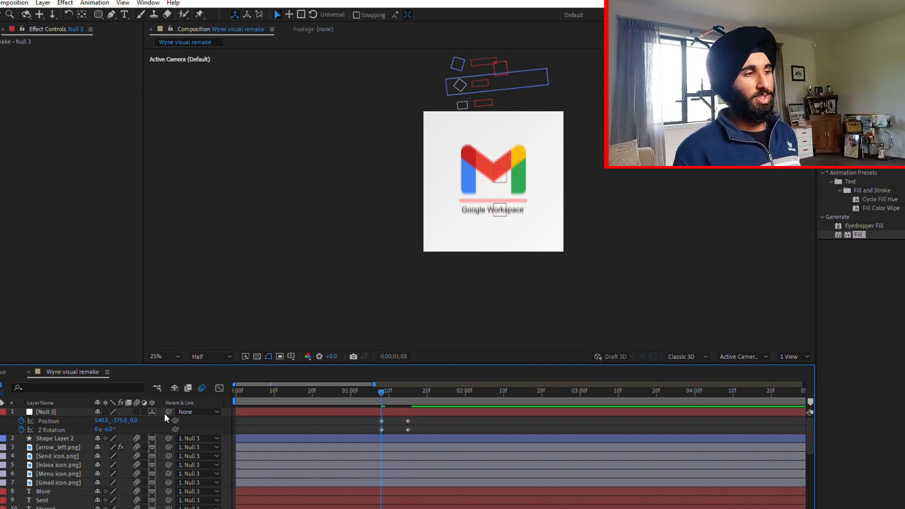
# Apply the overSHOOT+ effect to Null 3's Position and Z Rotation keyframes and preview the menu drop
pyautogui.moveTo(428, 418); pyautogui.dragTo(363, 429)
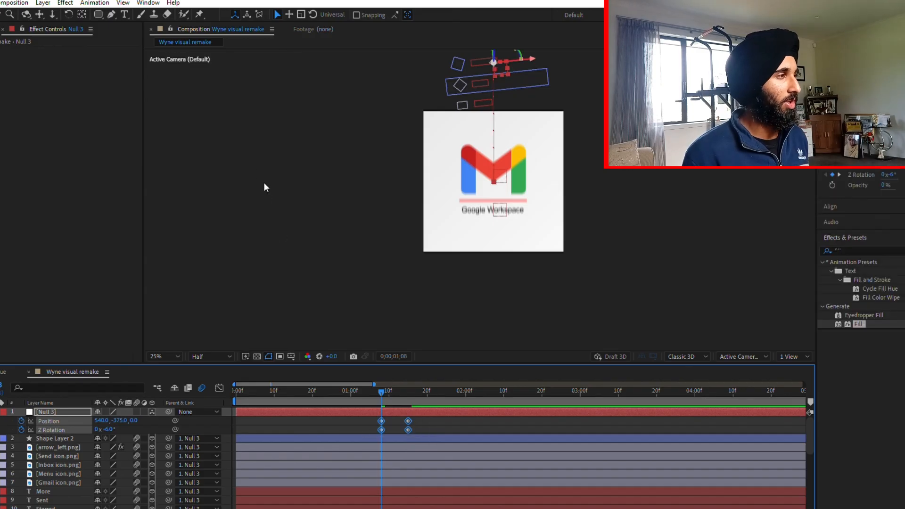
pyautogui.click(199, 150)
pyautogui.click(469, 410)
pyautogui.press('space')
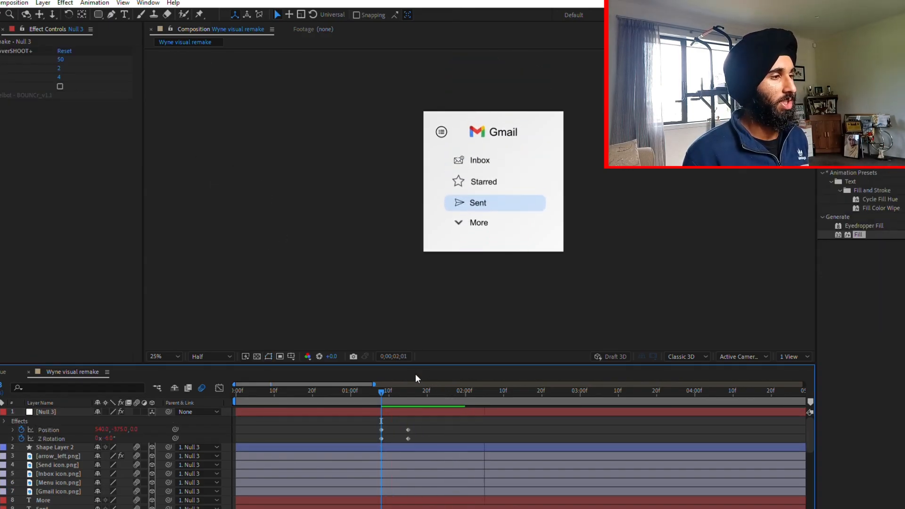
pyautogui.press('space')
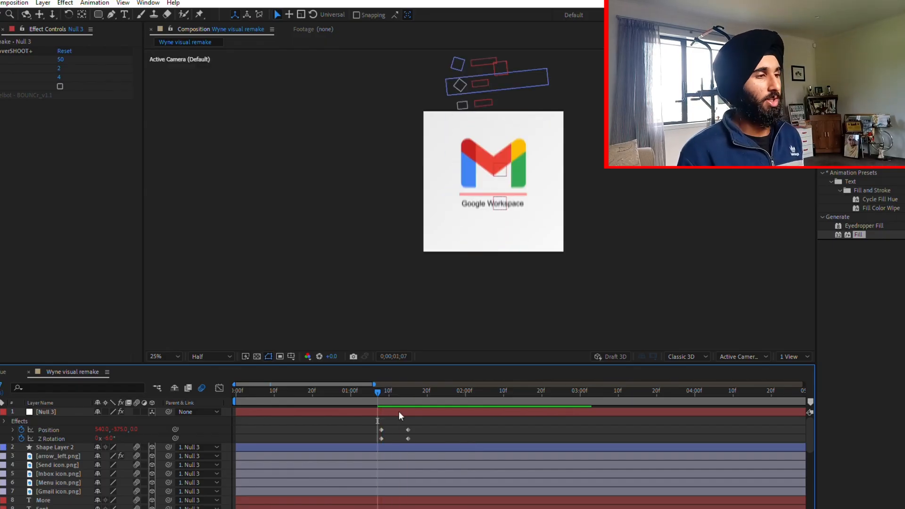
# Move Null 3's first Position and Z Rotation keyframes to 0;00;01;10 and preview the faster drop
pyautogui.moveTo(395, 441); pyautogui.dragTo(379, 425)
pyautogui.moveTo(382, 429); pyautogui.dragTo(388, 421)
pyautogui.click(387, 421)
pyautogui.press('space')
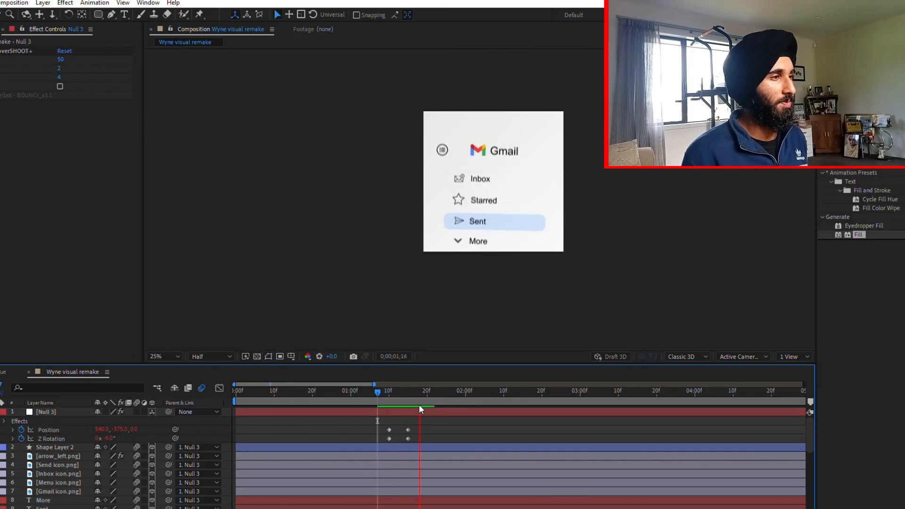
pyautogui.click(363, 387)
pyautogui.press('space')
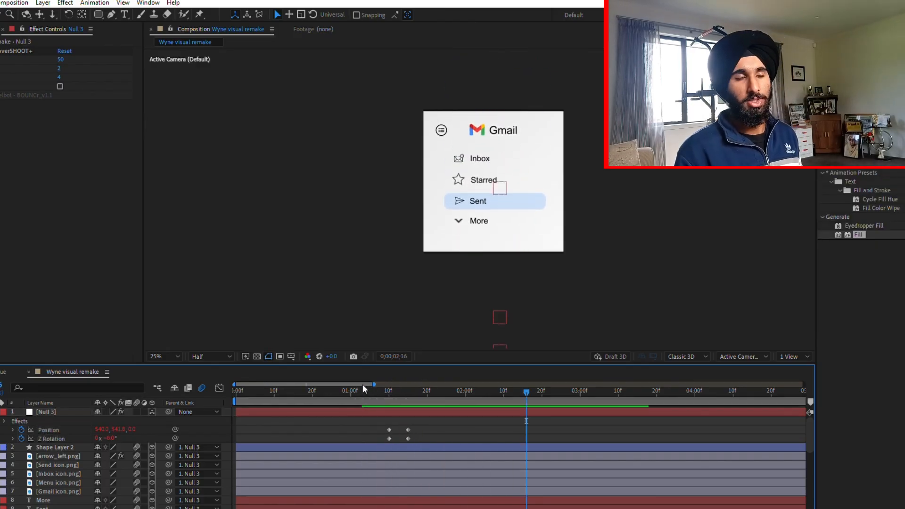
pyautogui.click(363, 384)
pyautogui.press('space')
pyautogui.press('space')
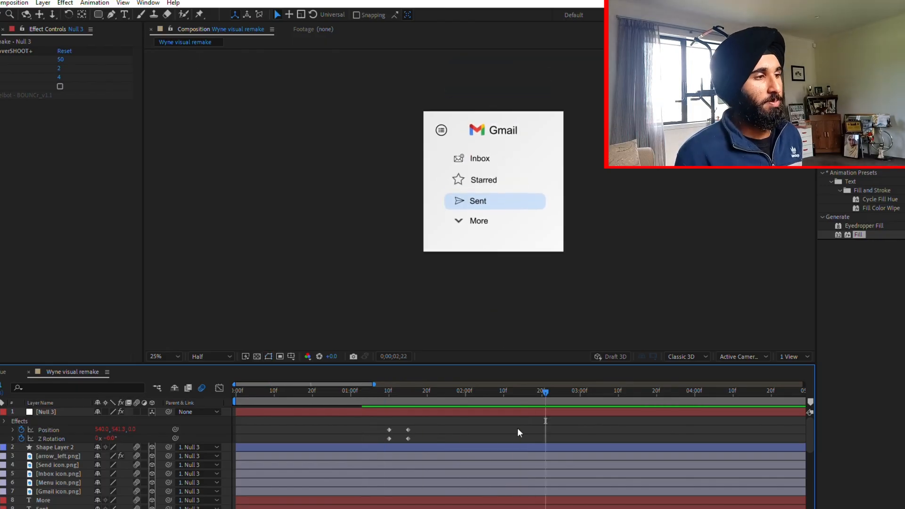
pyautogui.press('space')
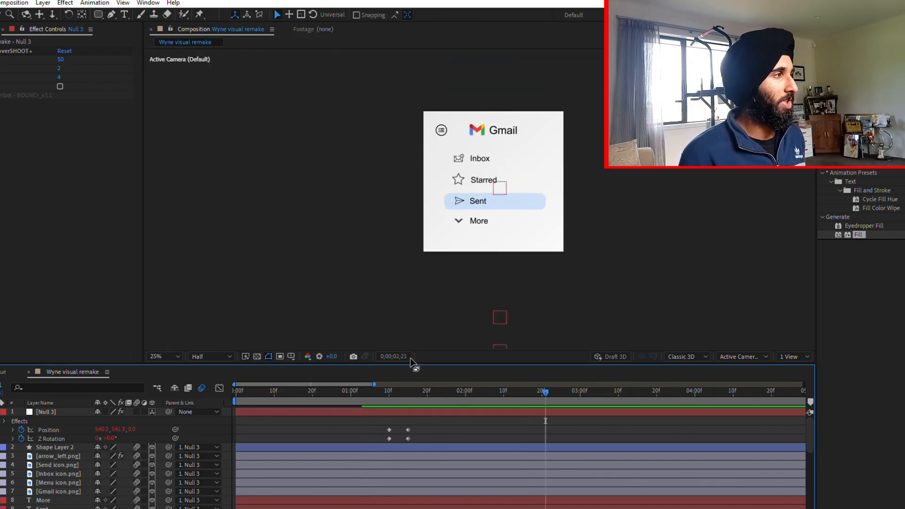
# Set the first overSHOOT+ value on Null 3 to 40
pyautogui.click(61, 59)
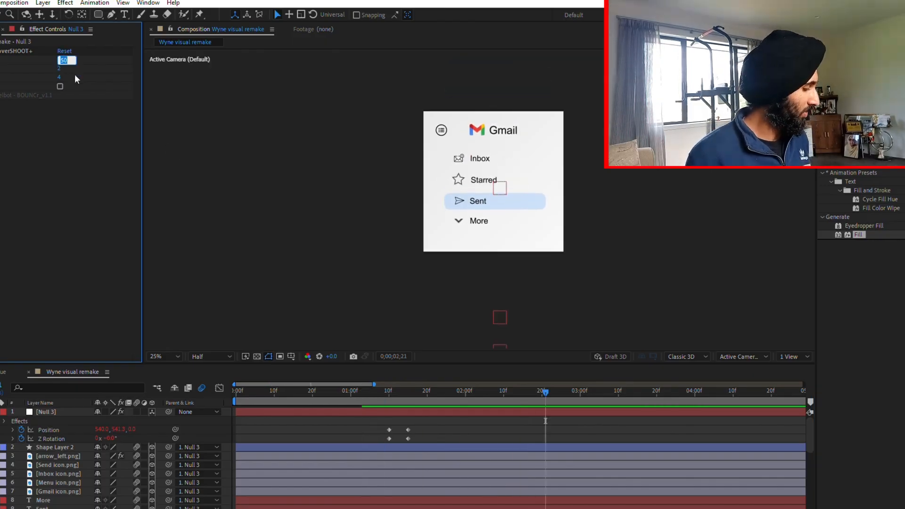
pyautogui.write('40')
pyautogui.press('Return')
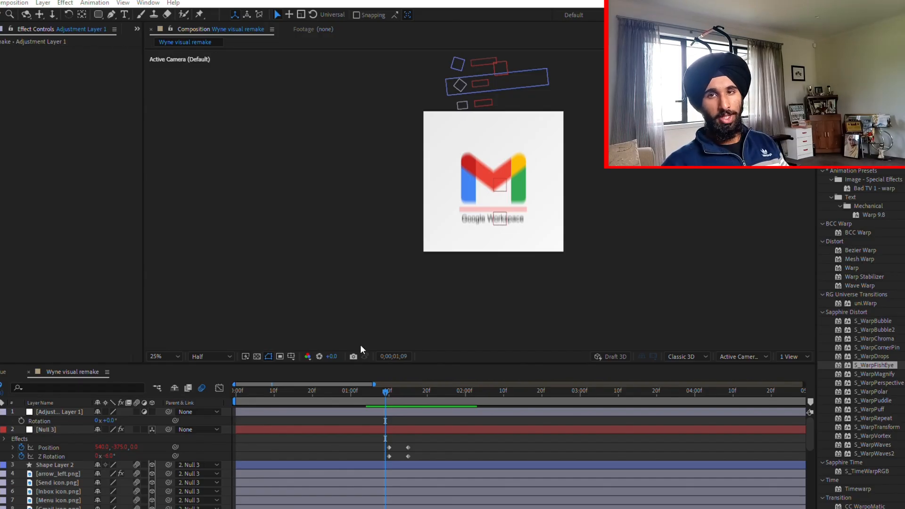
# Keyframe Z Rotation on the menu layers from 0;00;01;10 to 0;00;01;15, starting the star at 15° and the Sent highlight at -3°
pyautogui.click(391, 389)
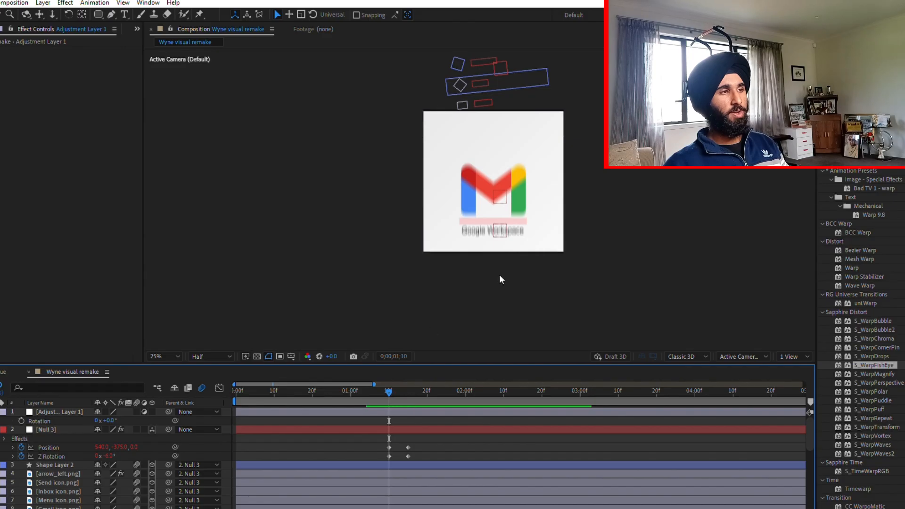
pyautogui.click(410, 463)
pyautogui.scroll(-5, 409, 456)
pyautogui.keyDown('shift'); pyautogui.click(409, 448); pyautogui.keyUp('shift')
pyautogui.press('r')
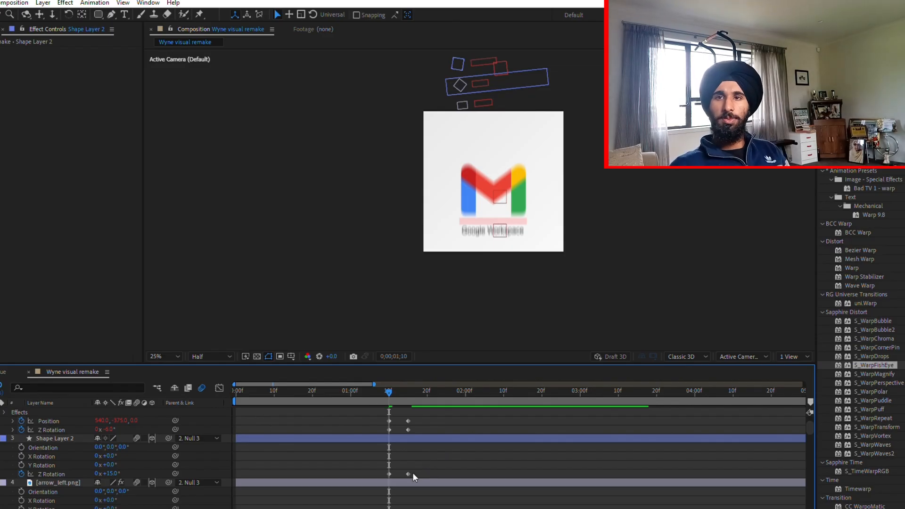
pyautogui.scroll(-3, 420, 457)
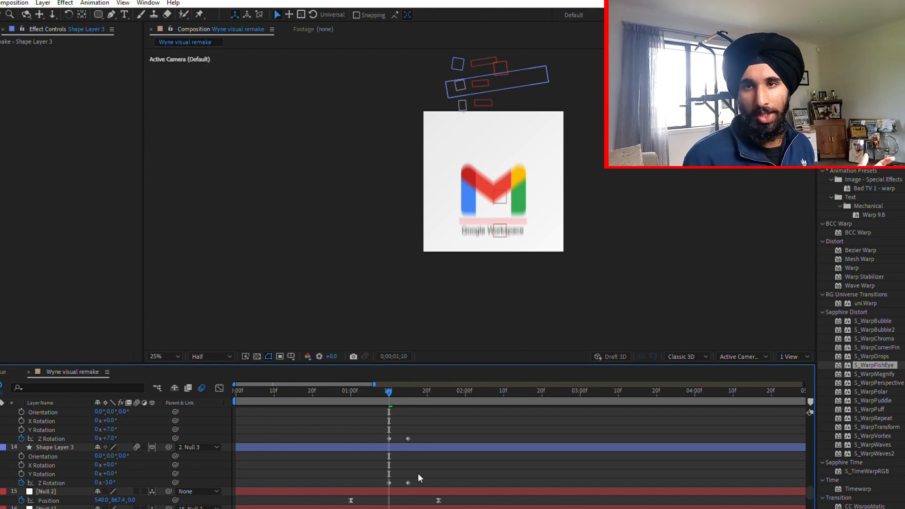
# Apply overSHOOT+ to the menu layers' Z Rotation keyframes and shift them three frames so they start at 0;00;01;13
pyautogui.scroll(10, 422, 475)
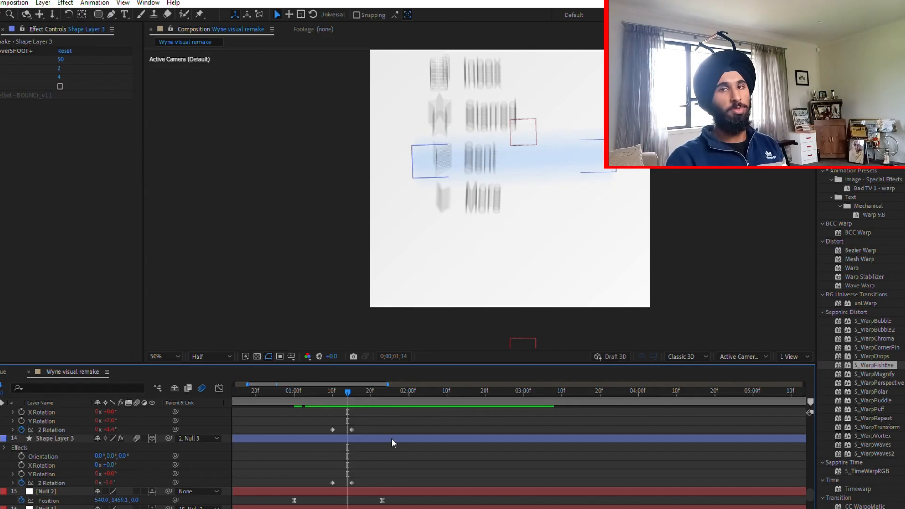
pyautogui.moveTo(392, 480); pyautogui.dragTo(314, 455)
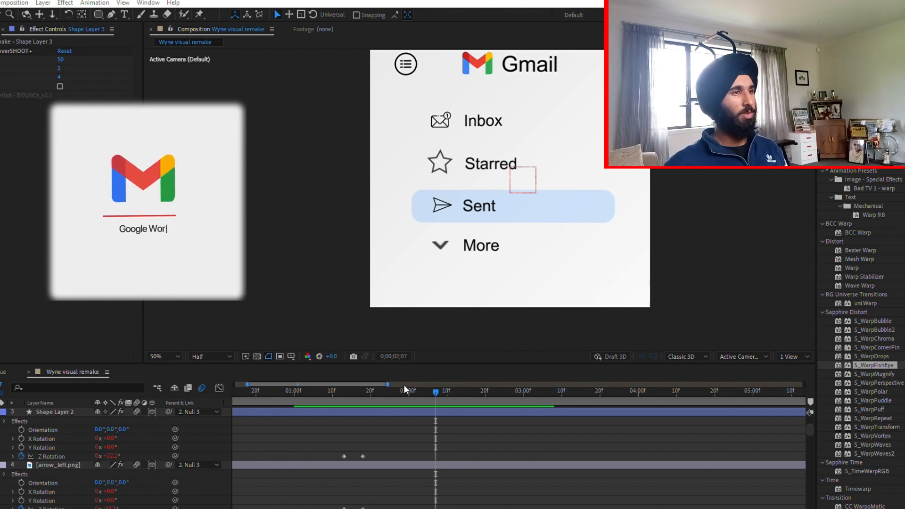
pyautogui.click(406, 411)
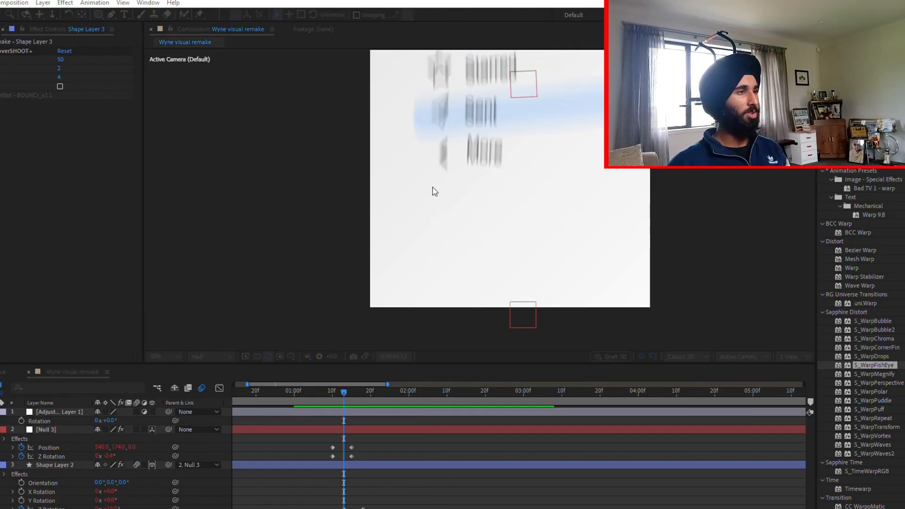
# Add a camera, create a 3D null named Null 4 and parent Camera 1 to it
pyautogui.click(541, 374)
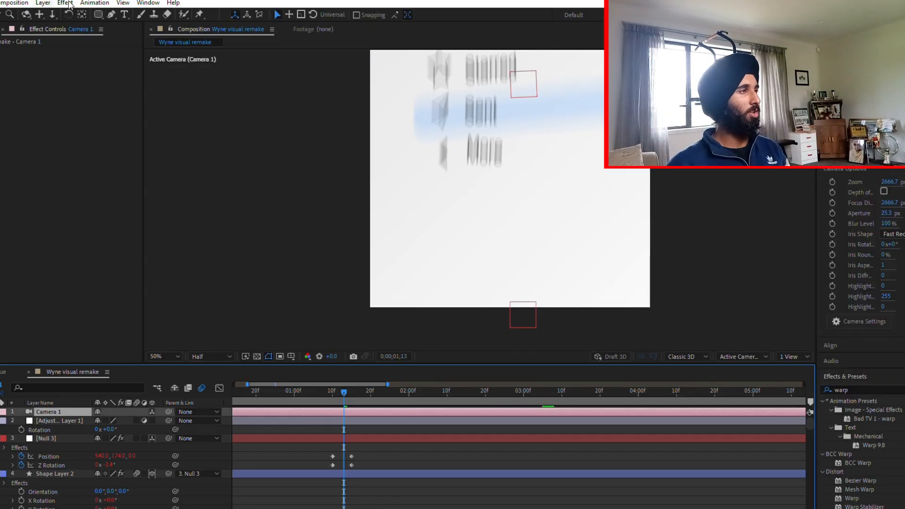
pyautogui.hotkey('ctrl', 'alt', 'shift', 'y')
pyautogui.click(152, 412)
pyautogui.moveTo(168, 421); pyautogui.dragTo(52, 406)
# Keyframe Null 4's Position from 0;00;01;13 to 0;00;03;00, increasing its Z value for a camera push-in
pyautogui.click(332, 391)
pyautogui.press('p')
pyautogui.click(343, 391)
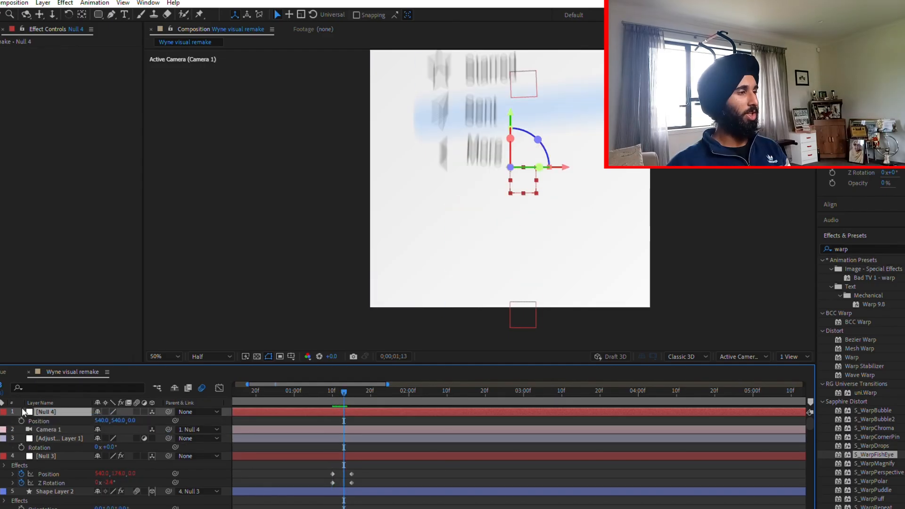
pyautogui.click(21, 421)
pyautogui.click(357, 421)
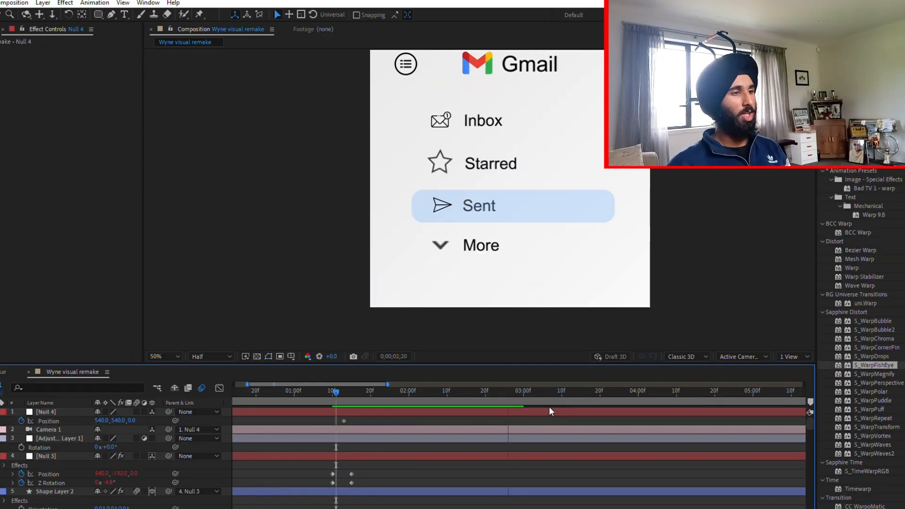
pyautogui.press('space')
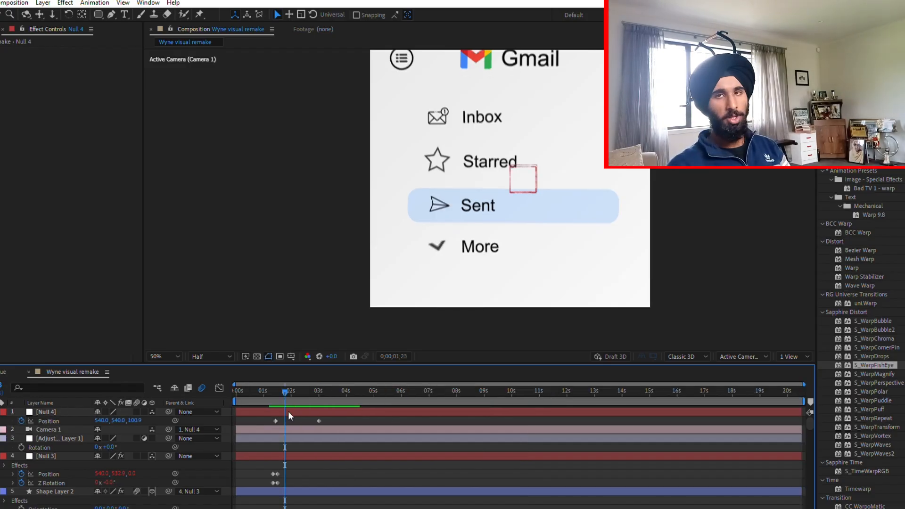
# Keyframe the Sent highlight's Position at 0;00;01;23 and move it up to Starred at 0;00;02;01 with Y at -16
pyautogui.click(590, 191)
pyautogui.click(21, 446)
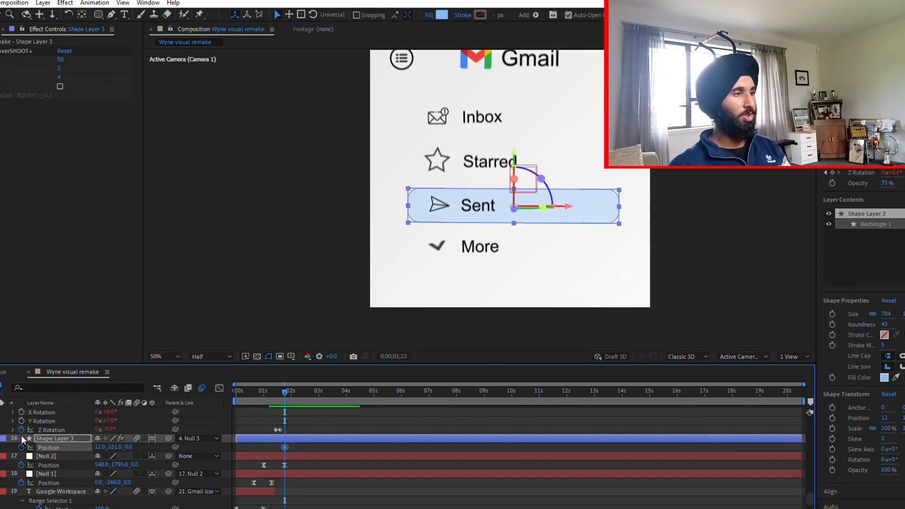
pyautogui.press('space')
pyautogui.press('space')
pyautogui.hotkey('ctrl', 'shift', 'a')
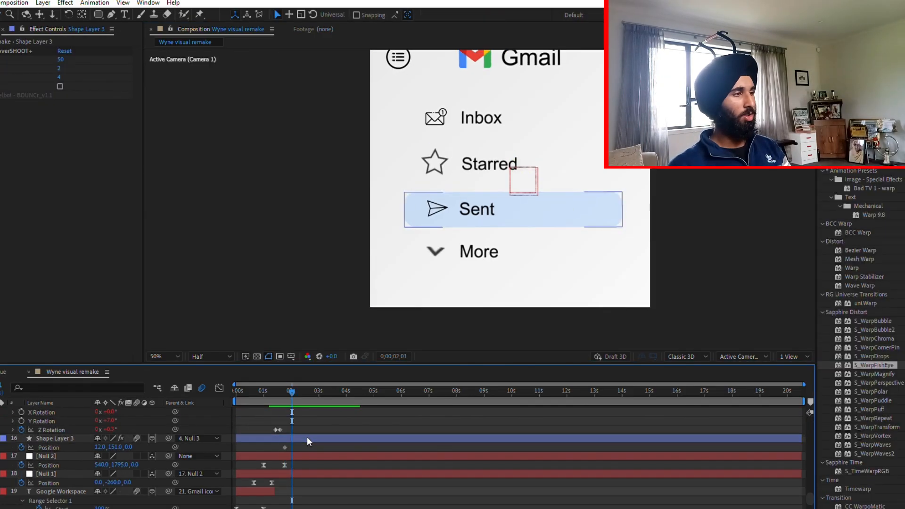
pyautogui.moveTo(115, 447); pyautogui.dragTo(23, 448)
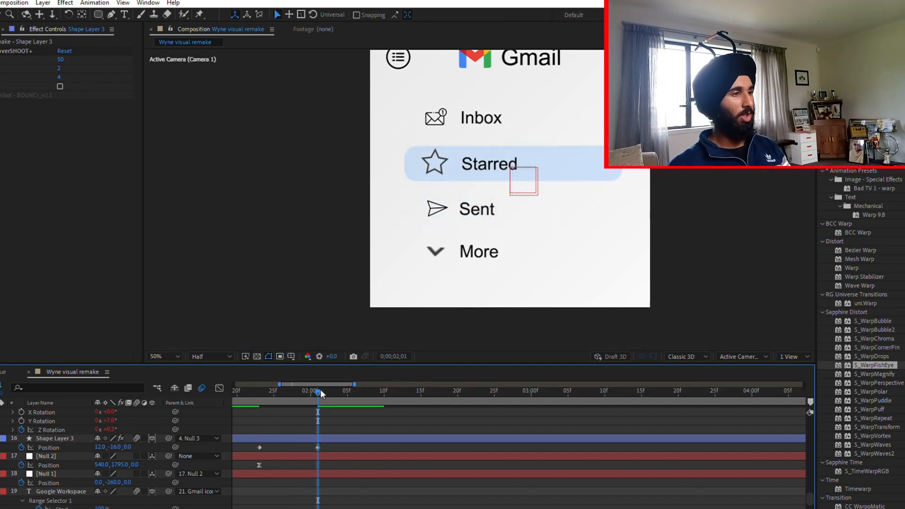
# Hold the highlight on Starred until 0;00;02;04, move it to Inbox at 0;00;02;11 and preview the motion
pyautogui.moveTo(319, 393); pyautogui.dragTo(340, 393)
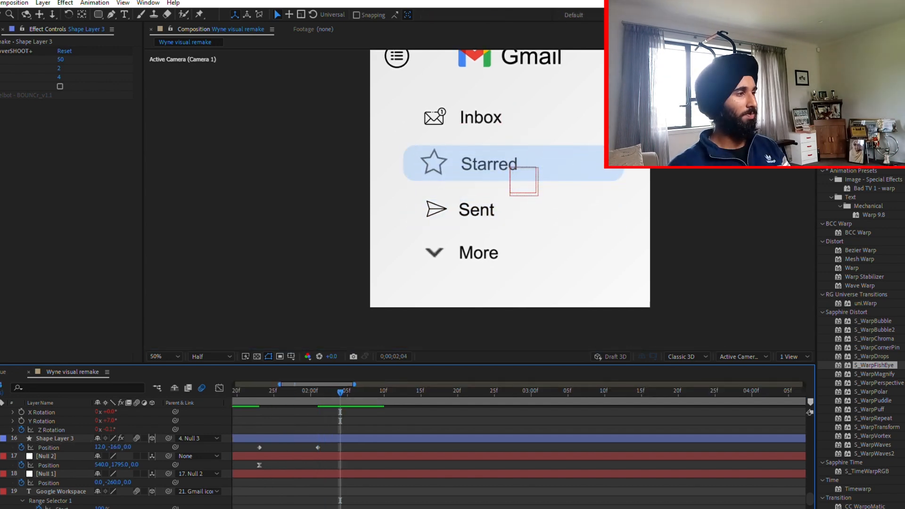
pyautogui.moveTo(341, 392); pyautogui.dragTo(396, 392)
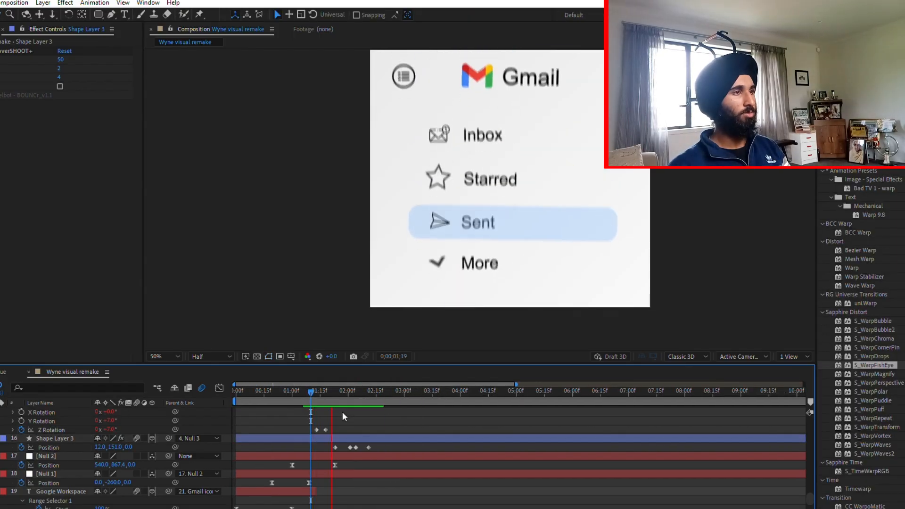
pyautogui.press('space')
pyautogui.press('space')
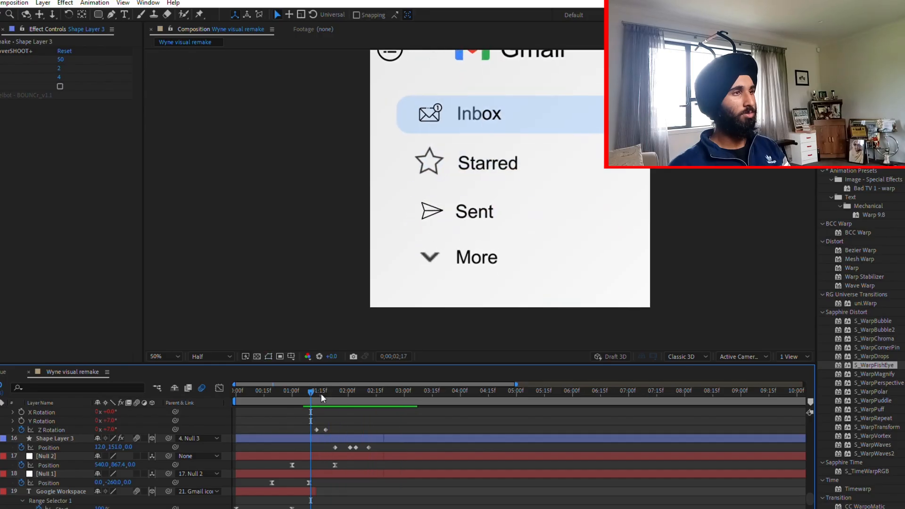
pyautogui.press('space')
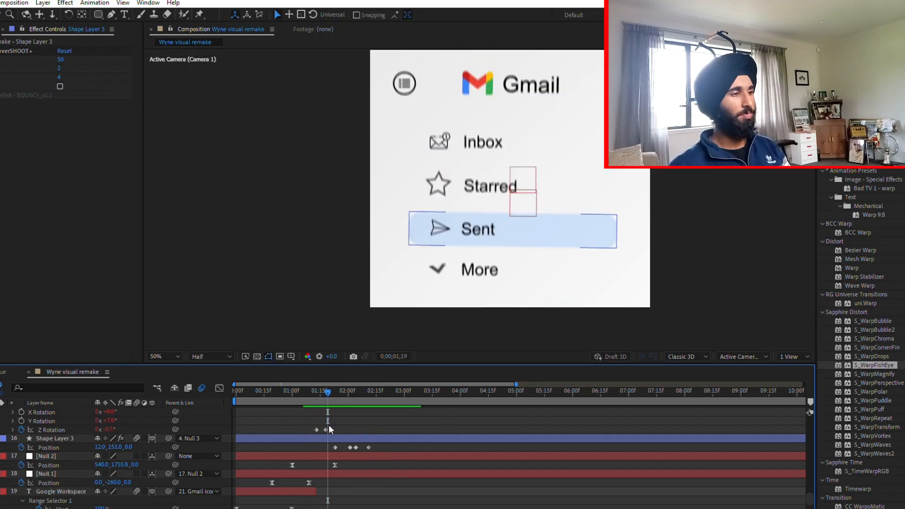
# Reshape the speed curve of the highlight's Sent-to-Starred move with longer eases and a sharp mid-move peak
pyautogui.scroll(1, 338, 446)
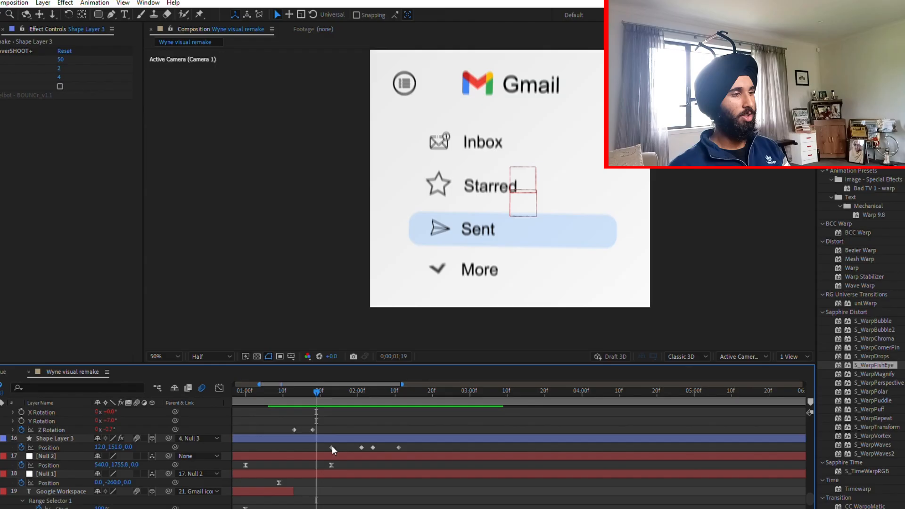
pyautogui.scroll(1, 344, 444)
pyautogui.click(302, 438)
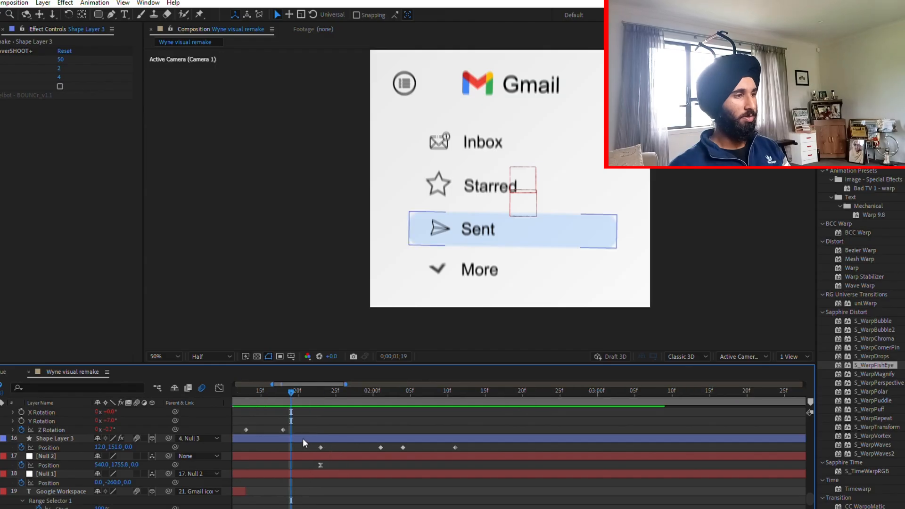
pyautogui.click(381, 447)
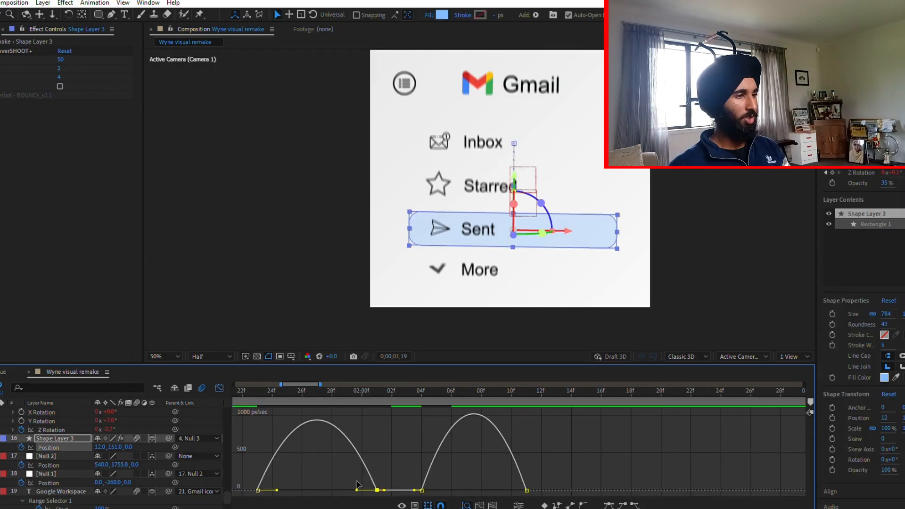
pyautogui.moveTo(357, 490); pyautogui.dragTo(343, 491)
pyautogui.moveTo(279, 485); pyautogui.dragTo(316, 484)
# Lengthen the eases on the highlight's Starred-to-Inbox speed curve for a steep mid-move peak and preview the animation
pyautogui.click(423, 489)
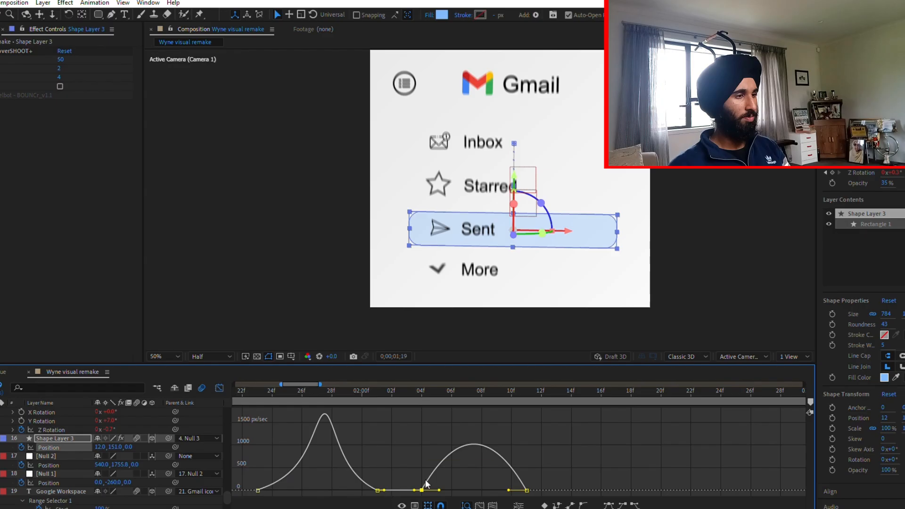
pyautogui.moveTo(439, 490); pyautogui.dragTo(486, 482)
pyautogui.click(508, 480)
pyautogui.click(527, 490)
pyautogui.click(556, 459)
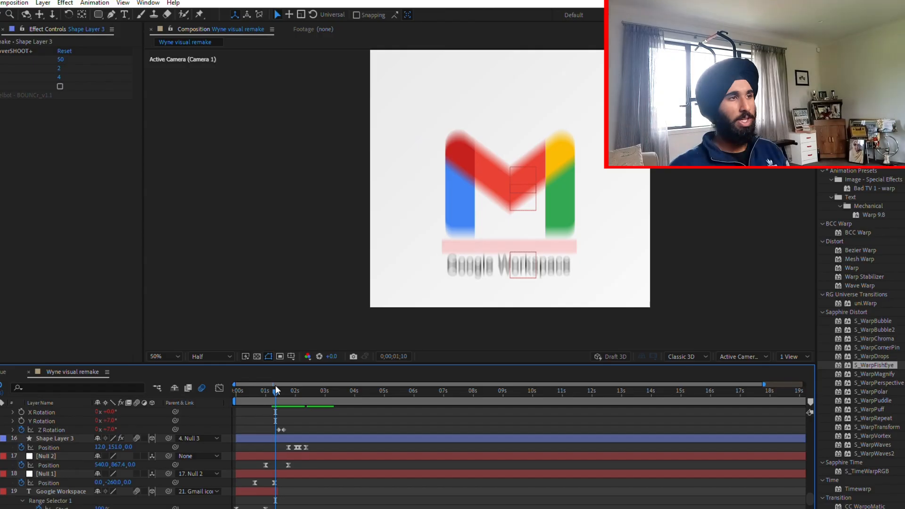
pyautogui.press('space')
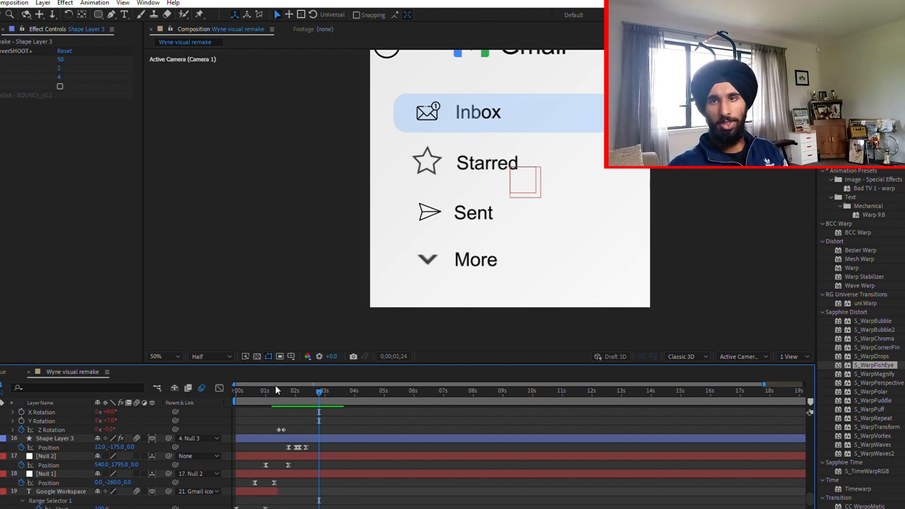
pyautogui.press('space')
pyautogui.press(',')
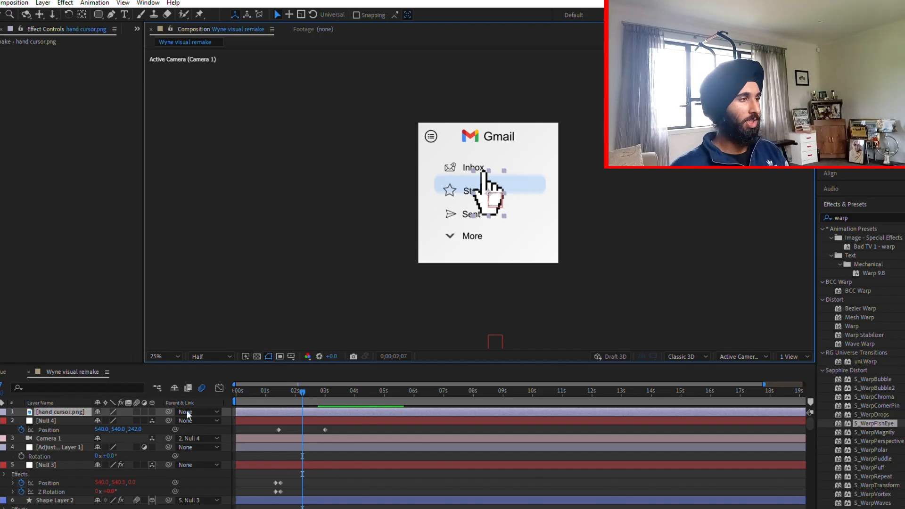
# Rotate the hand cursor so it points diagonally up-left and scale it to 432%
pyautogui.press('r')
pyautogui.moveTo(114, 417); pyautogui.dragTo(279, 406)
pyautogui.press('s')
# Apply the Shadow Studio 2 effect to the hand cursor and lower its Opacity Master to 25%
pyautogui.moveTo(860, 218); pyautogui.dragTo(787, 216)
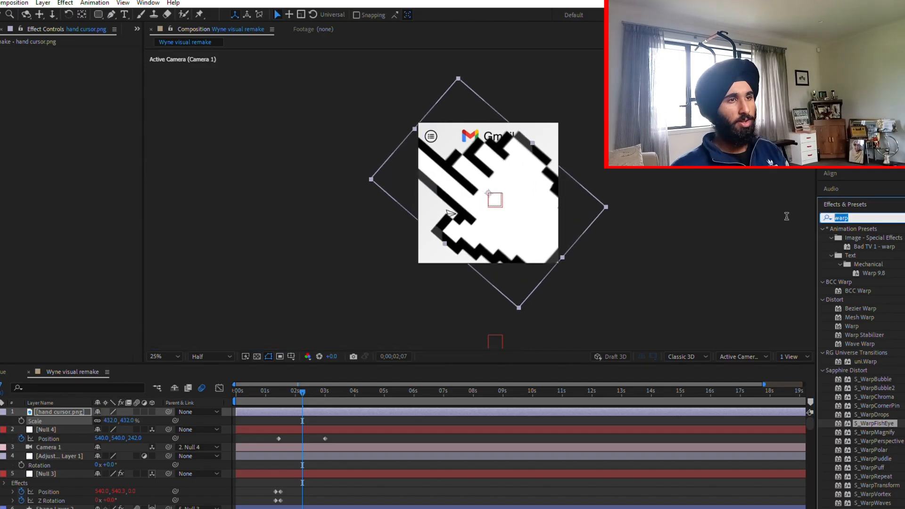
pyautogui.write('shadow s')
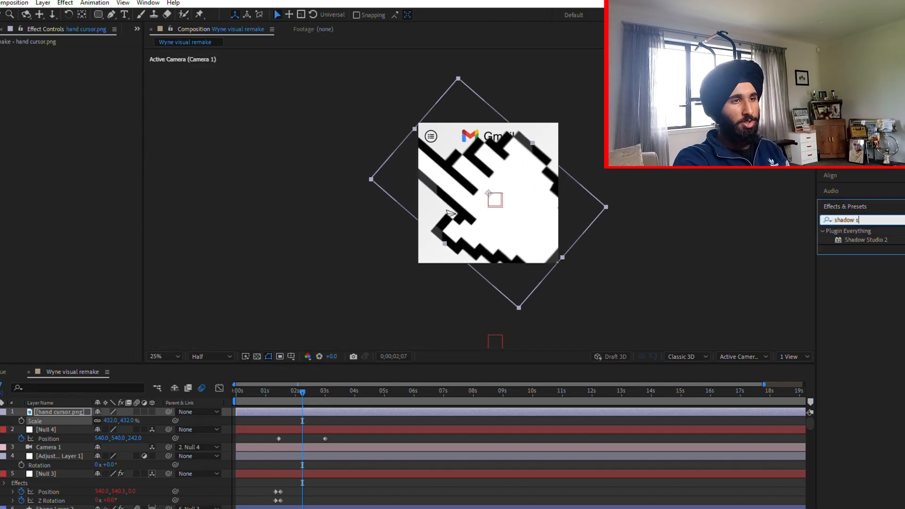
pyautogui.write('t')
pyautogui.moveTo(866, 239); pyautogui.dragTo(70, 162)
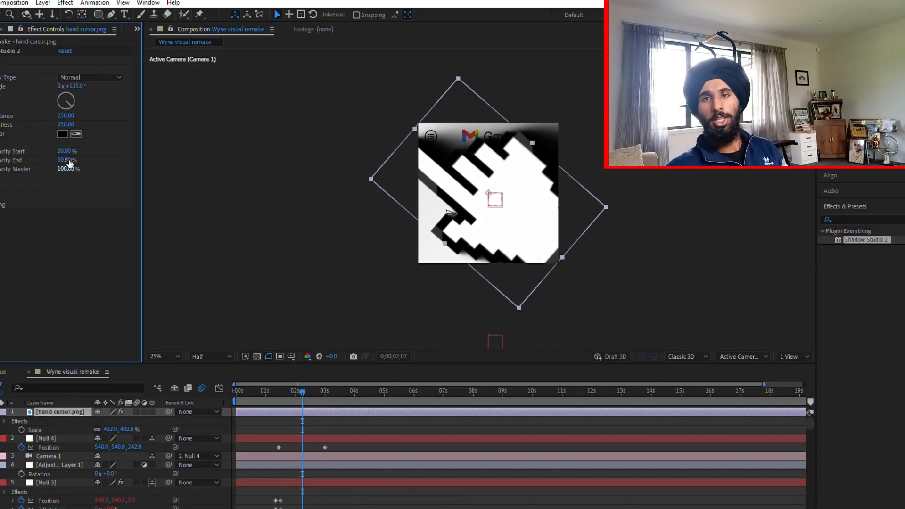
pyautogui.click(67, 169)
pyautogui.write('50')
pyautogui.press('Return')
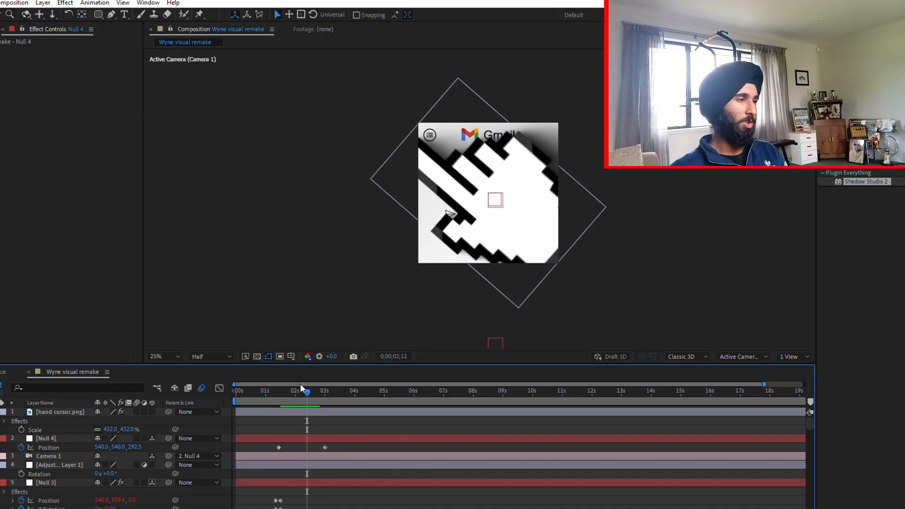
# Keyframe the hand cursor's Position at 0;00;02;12, move it off frame to the lower right at 1780, 1628 and preview the result
pyautogui.click(296, 408)
pyautogui.hotkey('alt', 'shift', 'p')
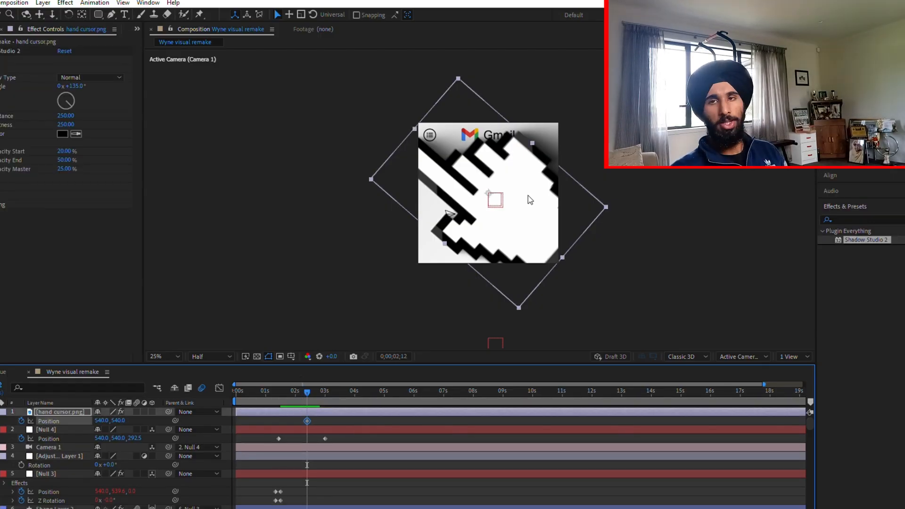
pyautogui.moveTo(521, 196); pyautogui.dragTo(683, 340)
pyautogui.press('space')
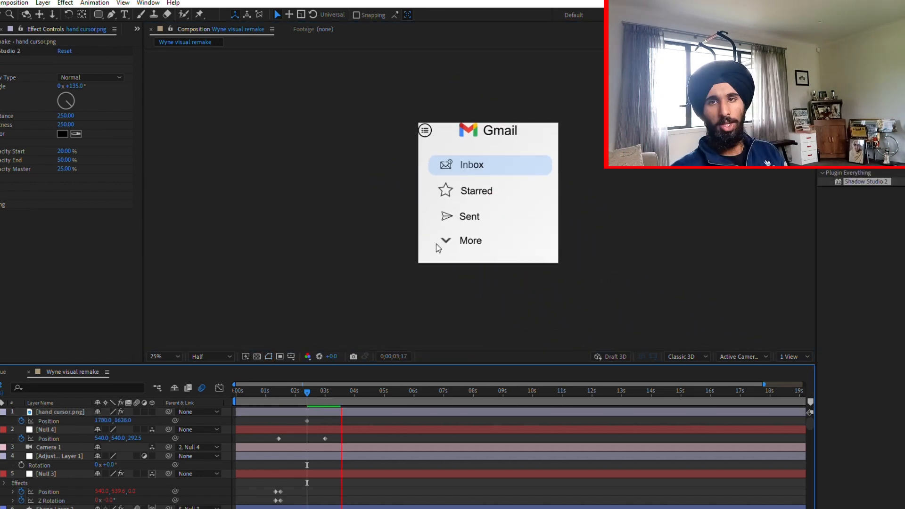
pyautogui.press('space')
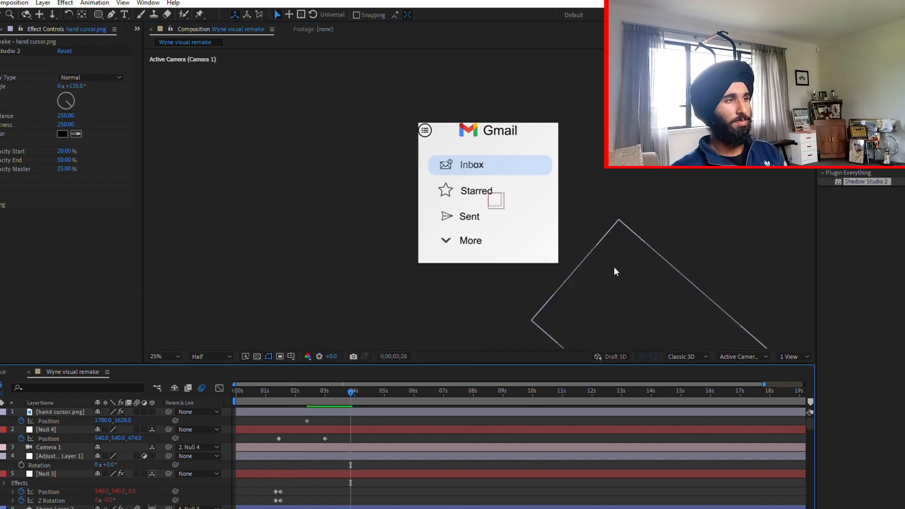
pyautogui.press('space')
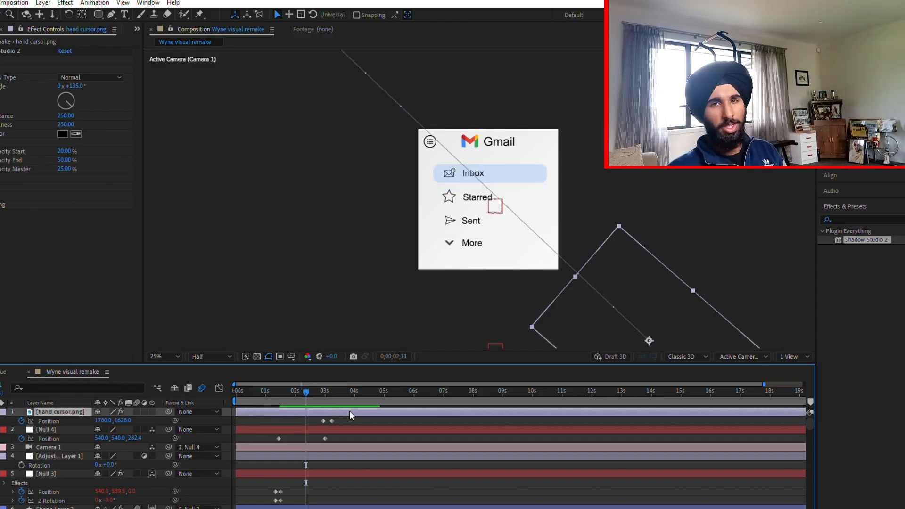
# Scale the hand cursor up to 670%
pyautogui.press('s')
pyautogui.moveTo(112, 420); pyautogui.dragTo(386, 412)
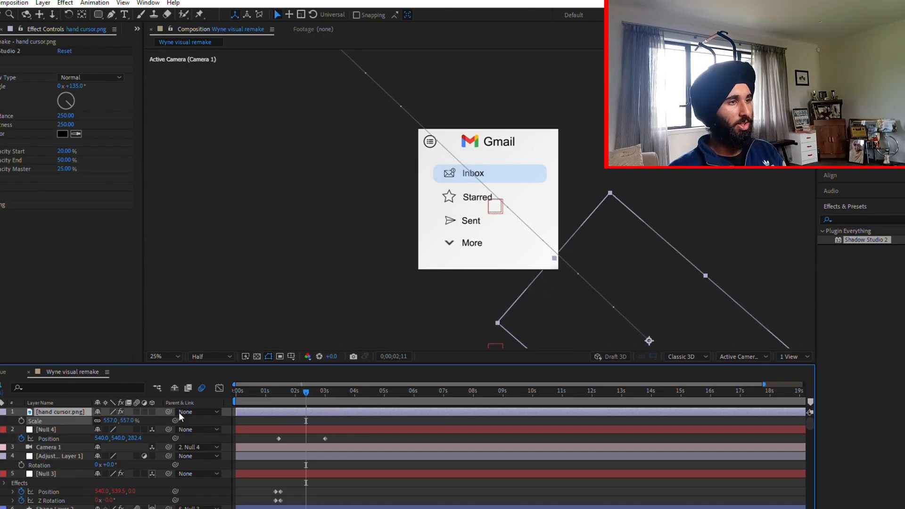
pyautogui.click(386, 407)
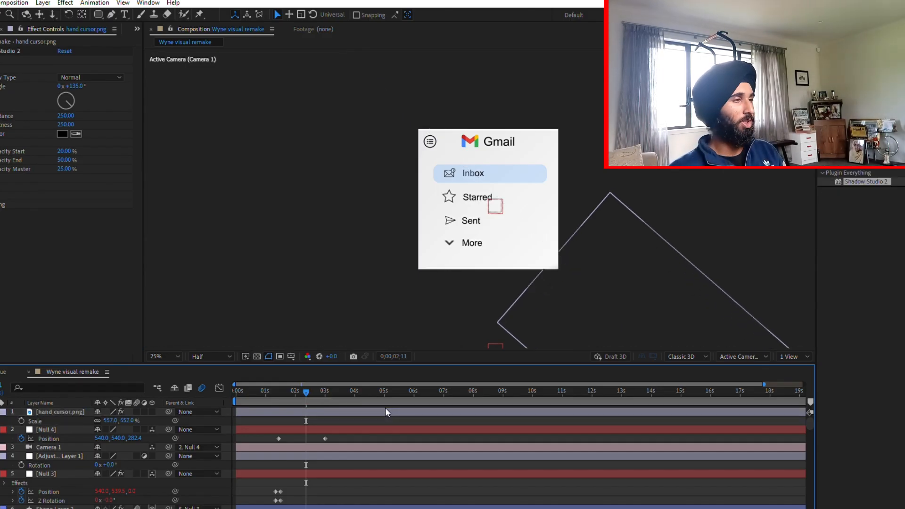
pyautogui.click(262, 411)
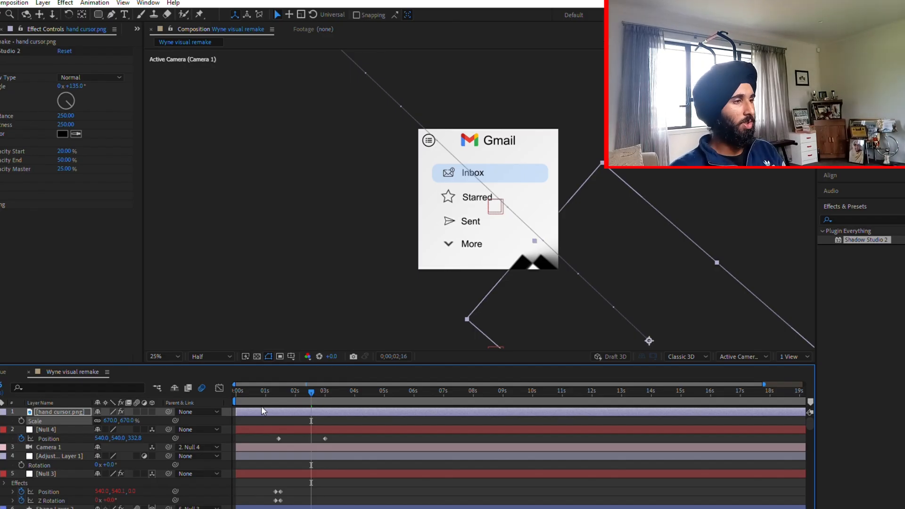
# Move the hand cursor's starting Position at 0;00;02;28 farther off frame to 2116, 1916 and preview the swipe
pyautogui.press('p')
pyautogui.press('k')
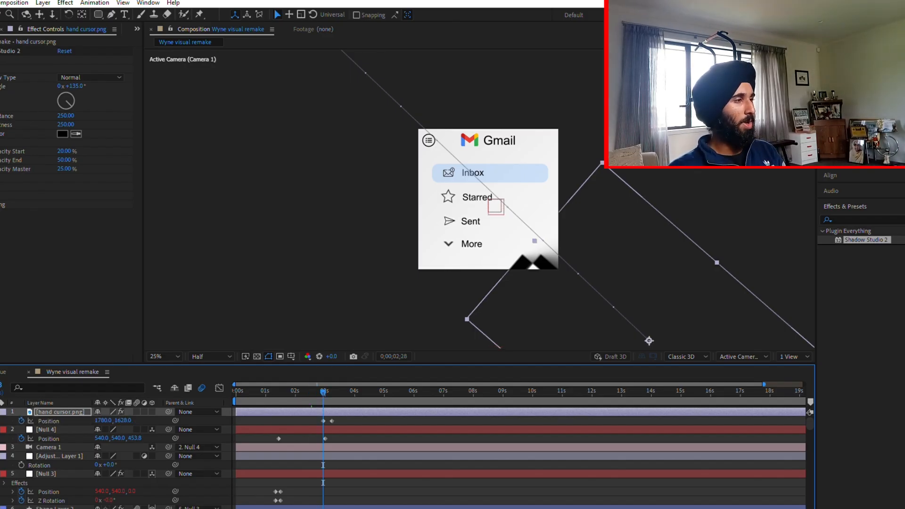
pyautogui.moveTo(567, 313); pyautogui.dragTo(576, 322)
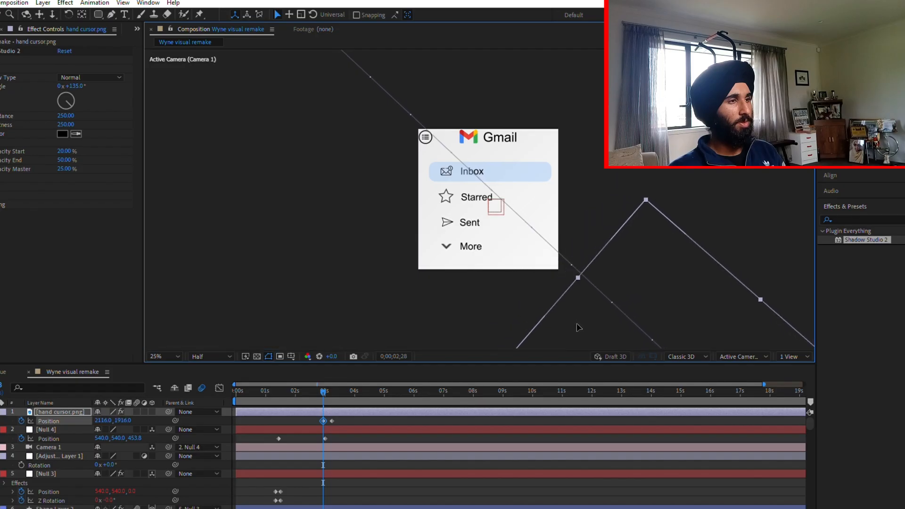
pyautogui.click(350, 419)
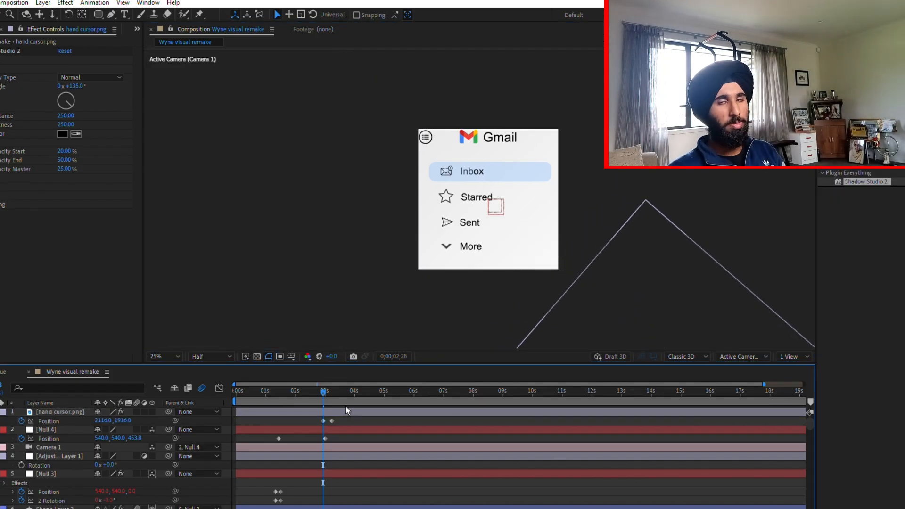
pyautogui.click(306, 388)
pyautogui.press('space')
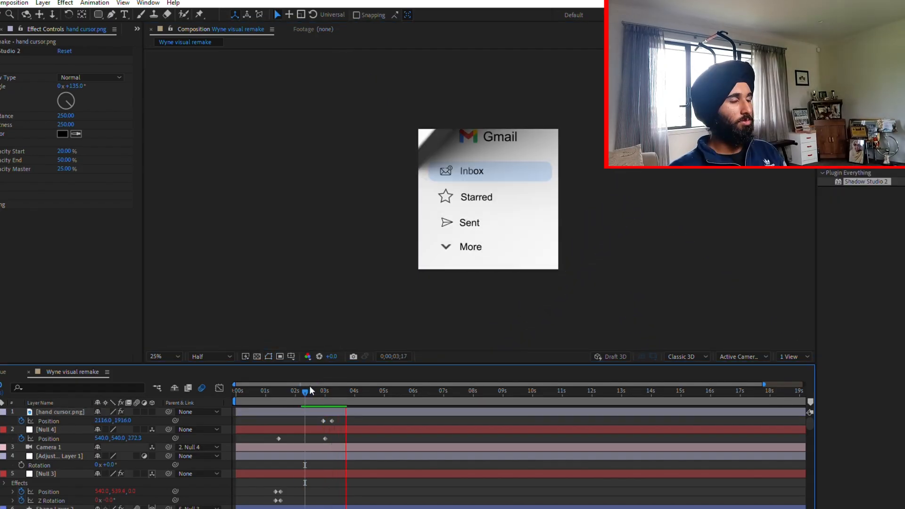
pyautogui.press('space')
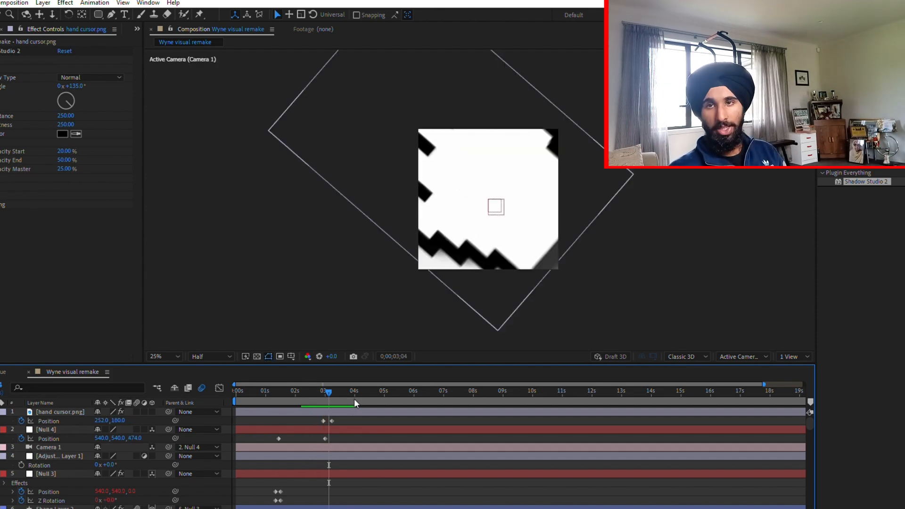
# Select the adjustment layer and the Gmail menu layers and trim them to end at 0;00;03;04, while the hand covers the frame
pyautogui.keyDown('ctrl'); pyautogui.click(54, 455); pyautogui.keyUp('ctrl')
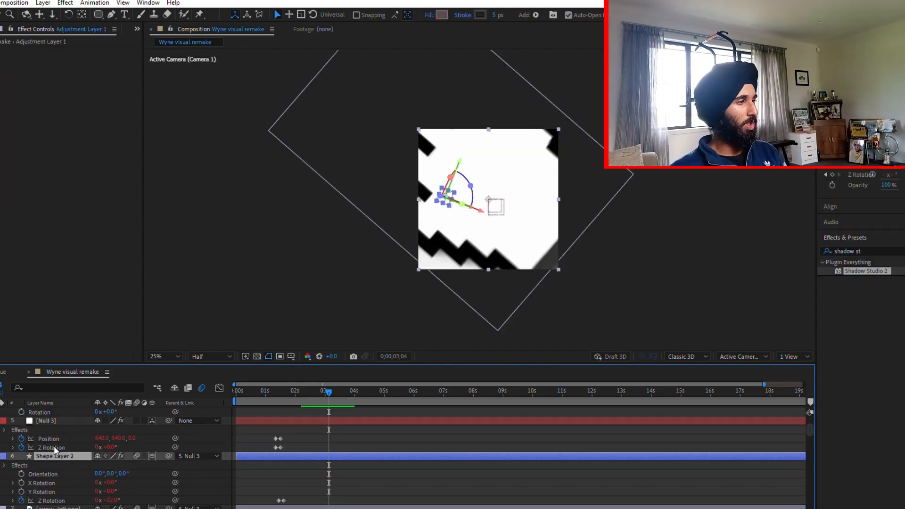
pyautogui.scroll(-1, 54, 450)
pyautogui.keyDown('ctrl'); pyautogui.click(51, 481); pyautogui.keyUp('ctrl')
pyautogui.scroll(1, 45, 459)
pyautogui.scroll(-1, 44, 466)
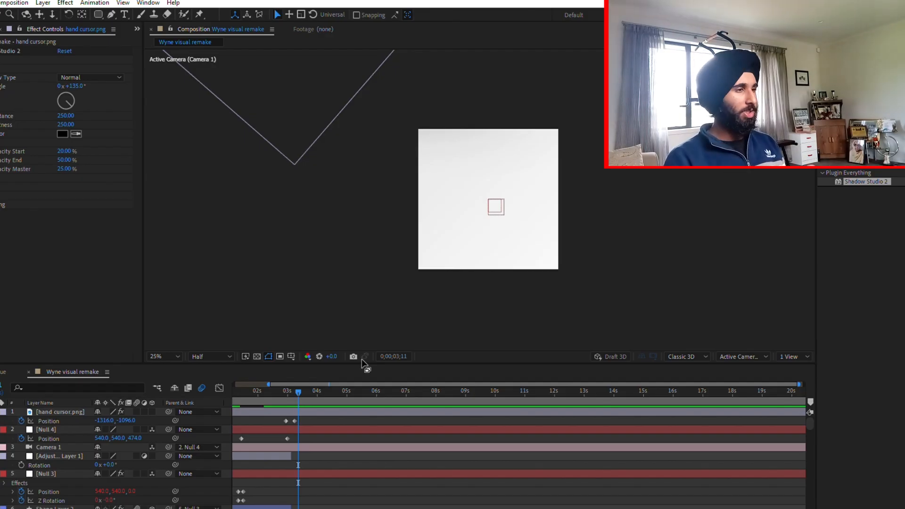
# Draw a white rounded rectangle about 824 px wide with roundness 24 across the upper frame and make it a 3D layer
pyautogui.press('q')
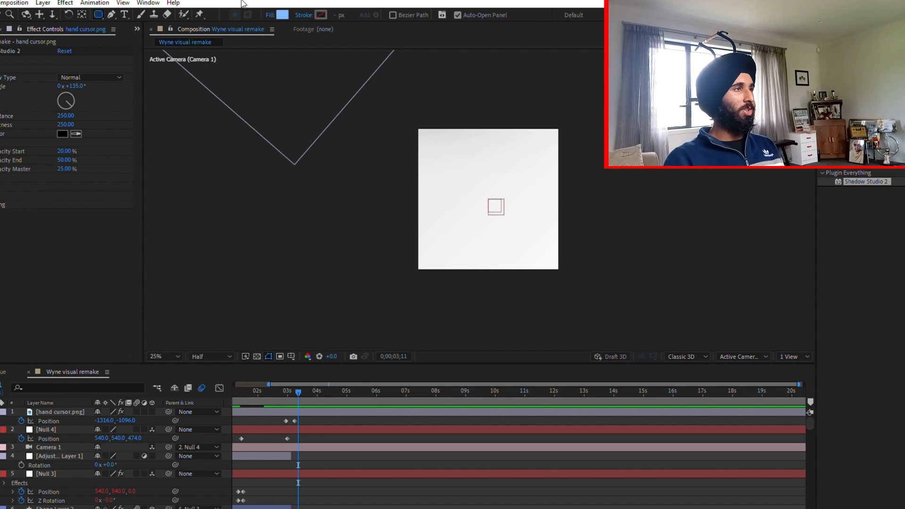
pyautogui.click(282, 14)
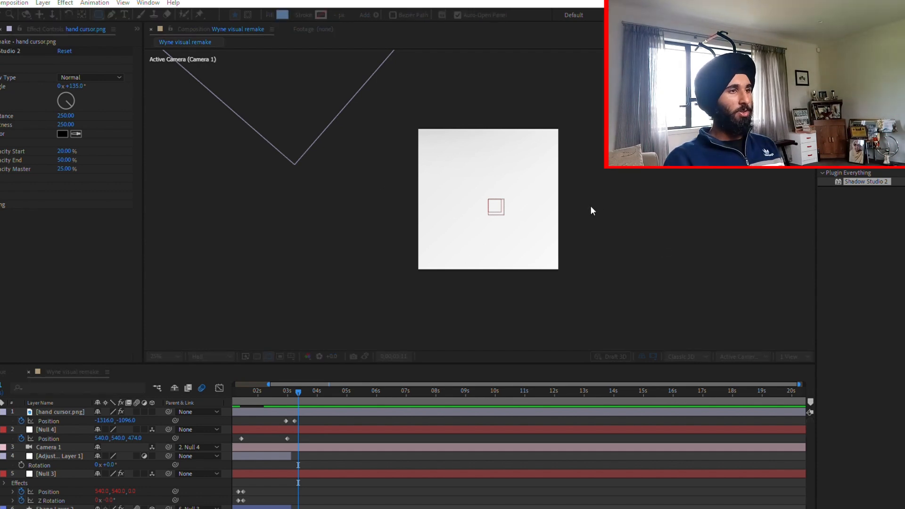
pyautogui.moveTo(441, 178); pyautogui.dragTo(548, 188)
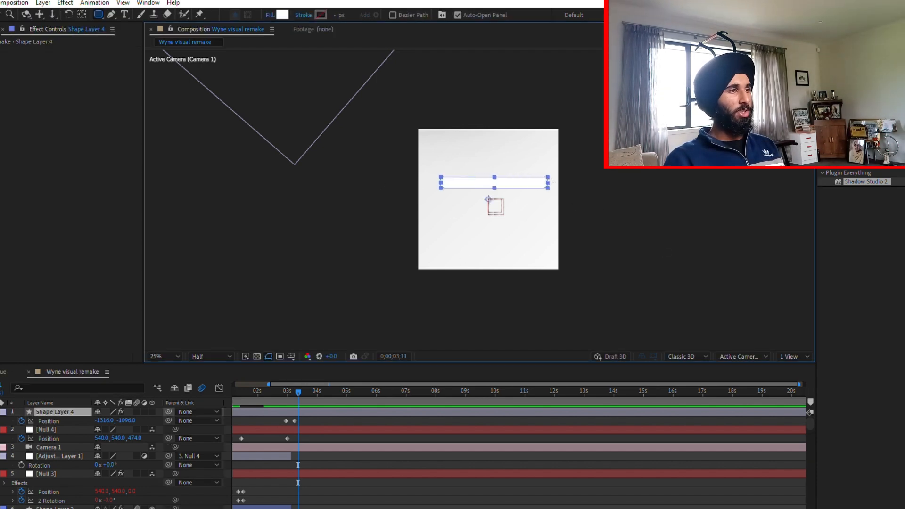
pyautogui.moveTo(615, 190); pyautogui.dragTo(601, 185)
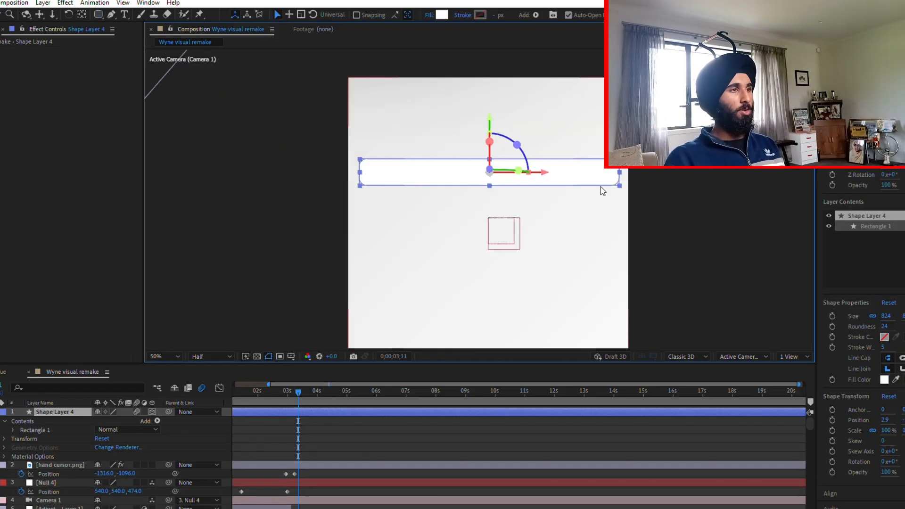
pyautogui.click(661, 194)
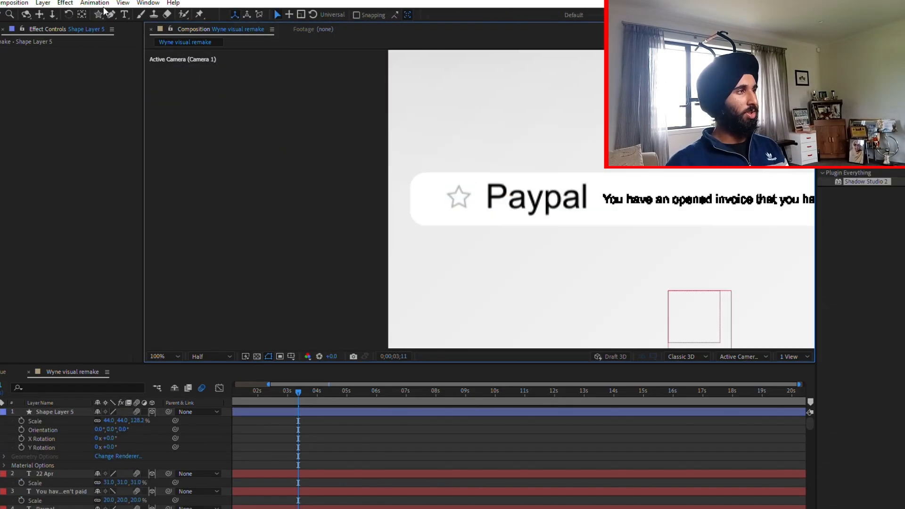
pyautogui.click(99, 13)
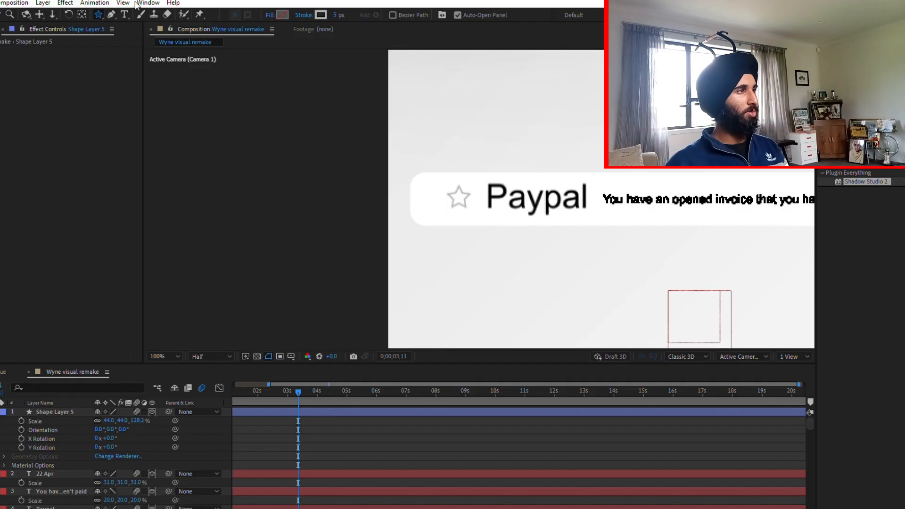
pyautogui.scroll(1, 436, 192)
pyautogui.moveTo(400, 179)
pyautogui.mouseDown()
pyautogui.moveTo(450, 215)
pyautogui.moveTo(441, 207)
pyautogui.mouseUp()
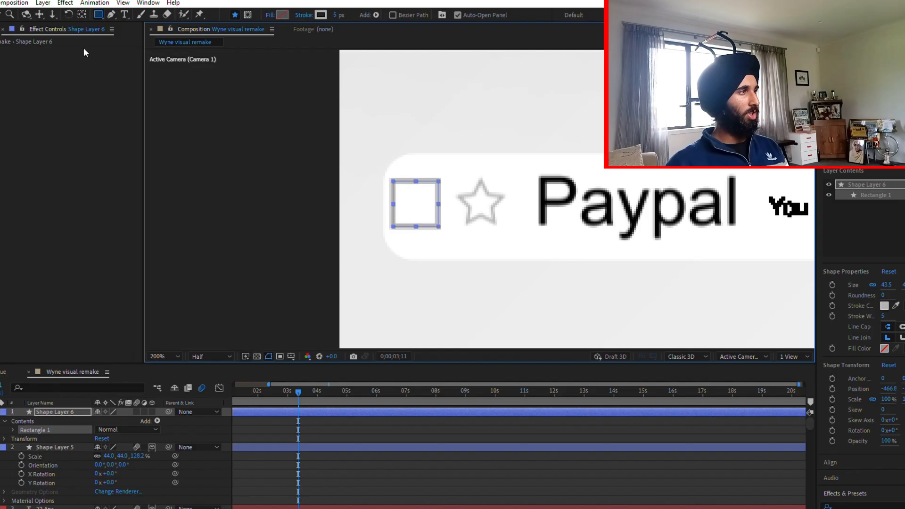
pyautogui.press('v')
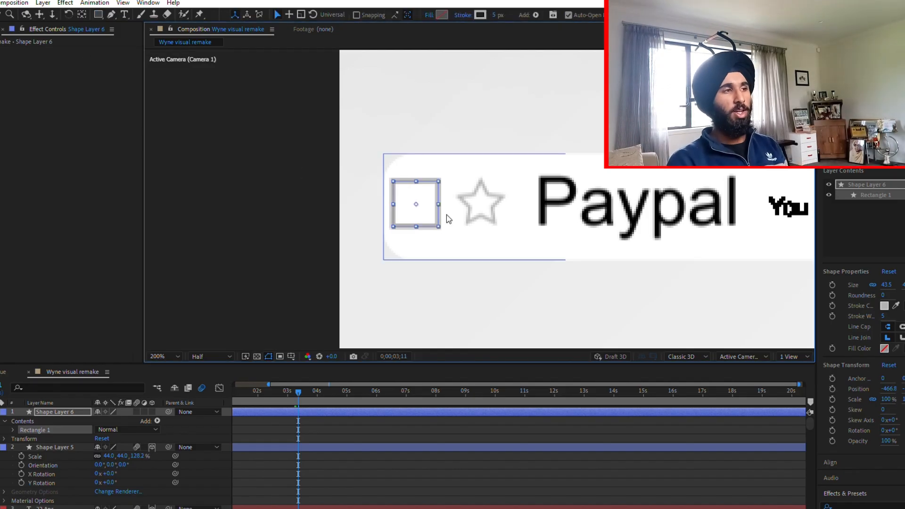
pyautogui.click(404, 202)
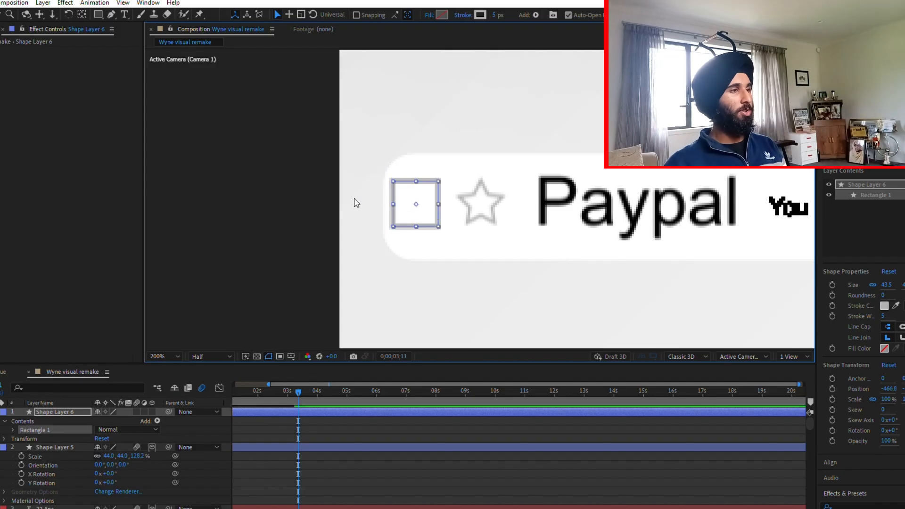
pyautogui.press('Delete')
# Draw an unfilled grey square checkbox about 42 px wide before the Paypal row's star, as a 3D layer scaled to 82%
pyautogui.press('q')
pyautogui.moveTo(384, 172)
pyautogui.mouseDown()
pyautogui.moveTo(465, 257)
pyautogui.moveTo(489, 242)
pyautogui.moveTo(432, 195)
pyautogui.mouseUp()
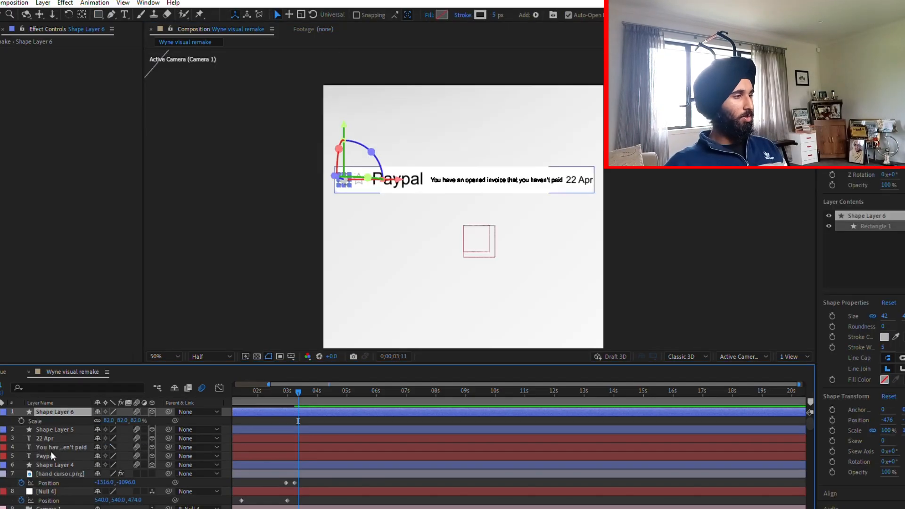
# Parent the checkbox, star, Paypal, invoice text and date layers to the white rounded rectangle, Shape Layer 4
pyautogui.keyDown('shift'); pyautogui.click(48, 463); pyautogui.keyUp('shift')
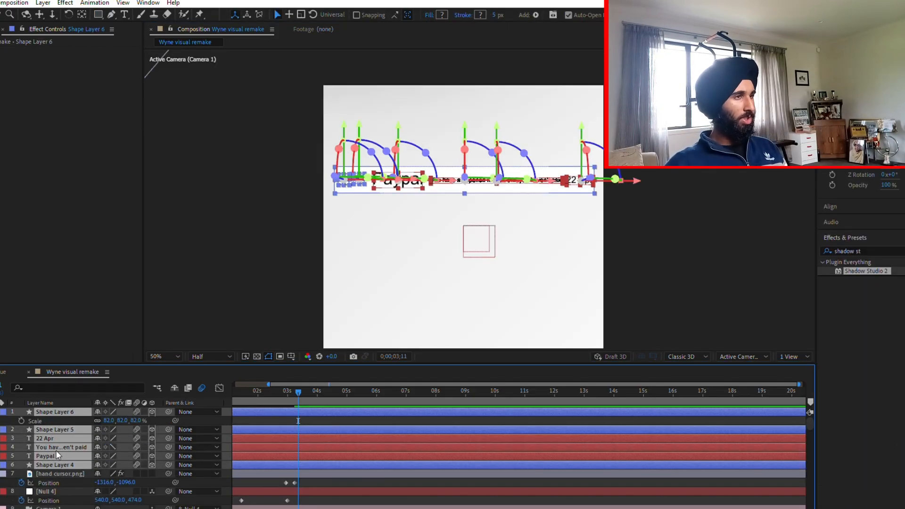
pyautogui.keyDown('ctrl'); pyautogui.click(59, 464); pyautogui.keyUp('ctrl')
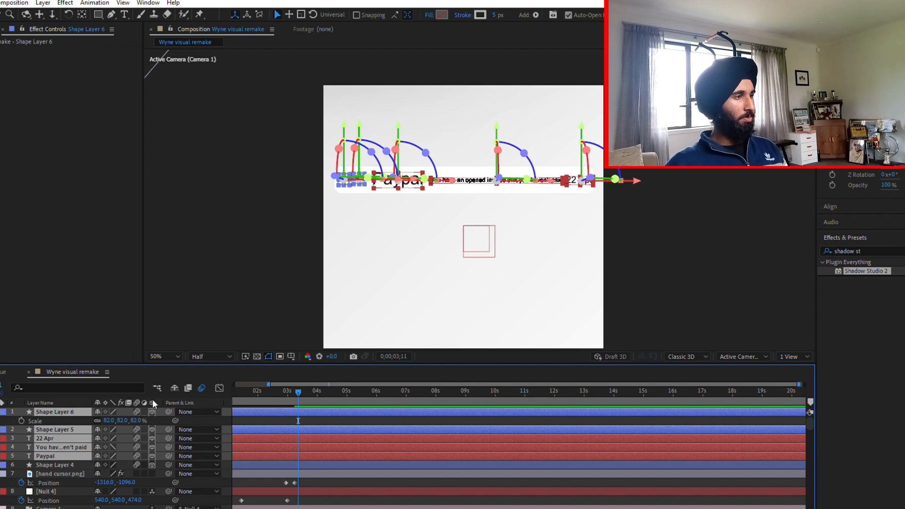
pyautogui.moveTo(168, 412); pyautogui.dragTo(52, 454)
pyautogui.click(53, 464)
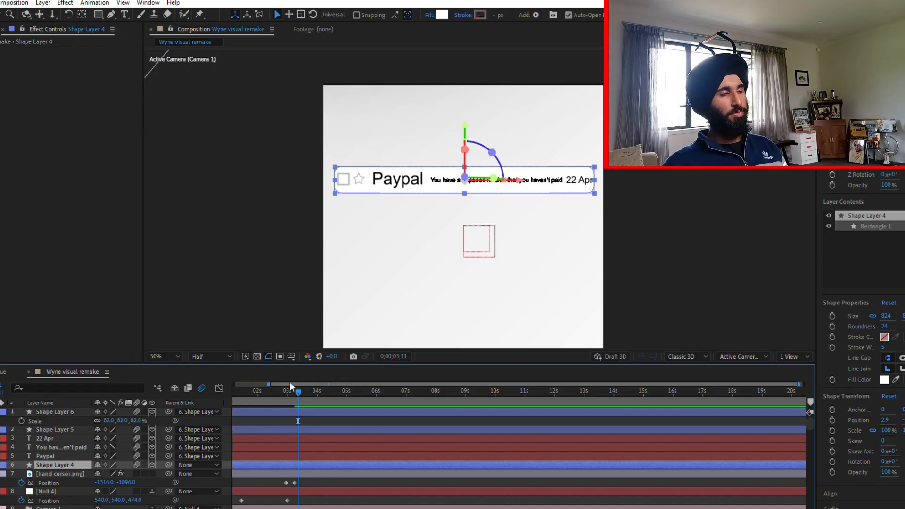
# Add Position and Z Rotation keyframes at 0;00;03;14 on the white rectangle to hold its resting pose
pyautogui.click(276, 393)
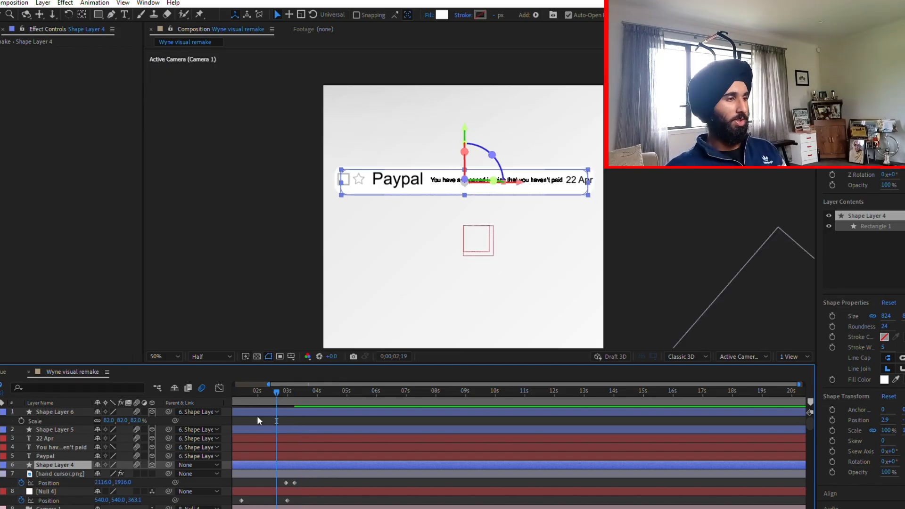
pyautogui.moveTo(264, 407); pyautogui.dragTo(290, 405)
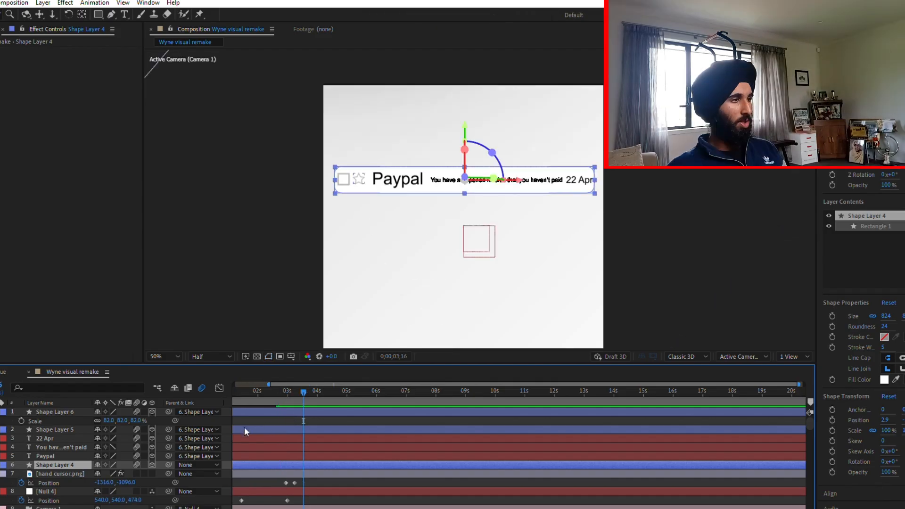
pyautogui.press('p')
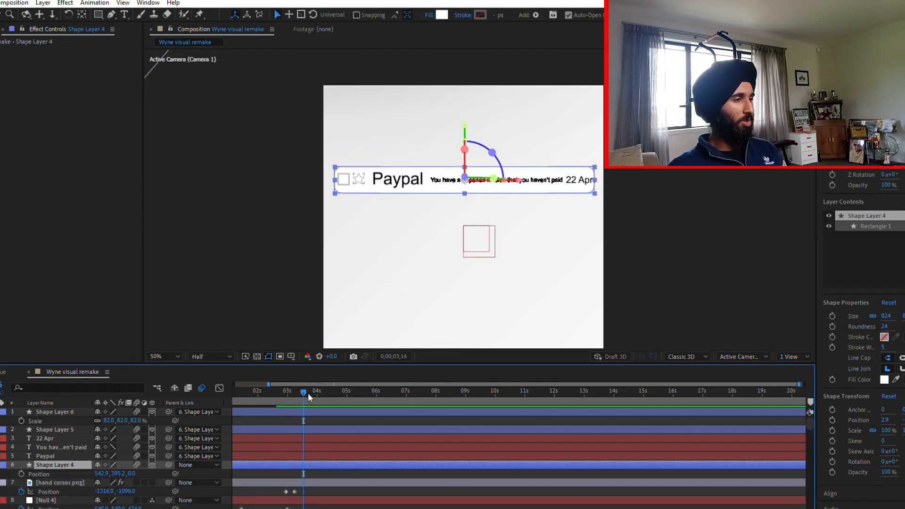
pyautogui.press('r')
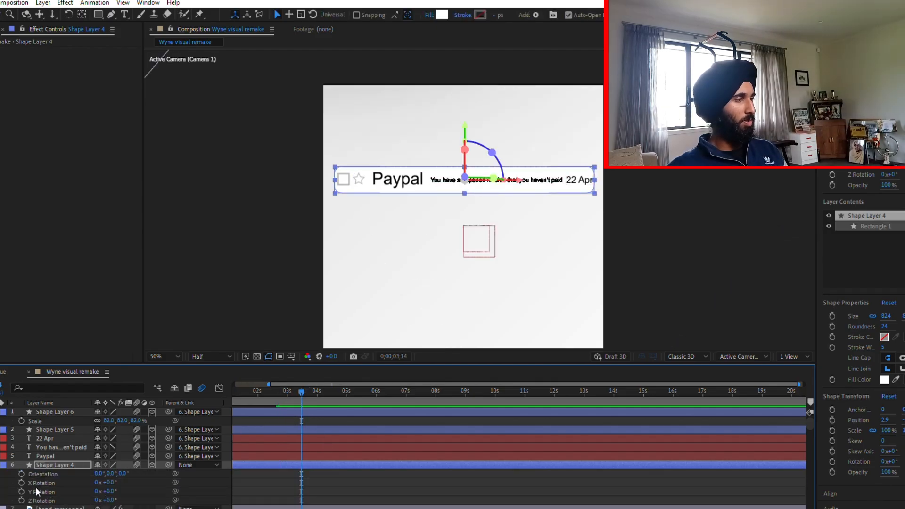
pyautogui.scroll(2, 293, 471)
pyautogui.scroll(-1, 293, 470)
pyautogui.hotkey('shift', 'pageup')
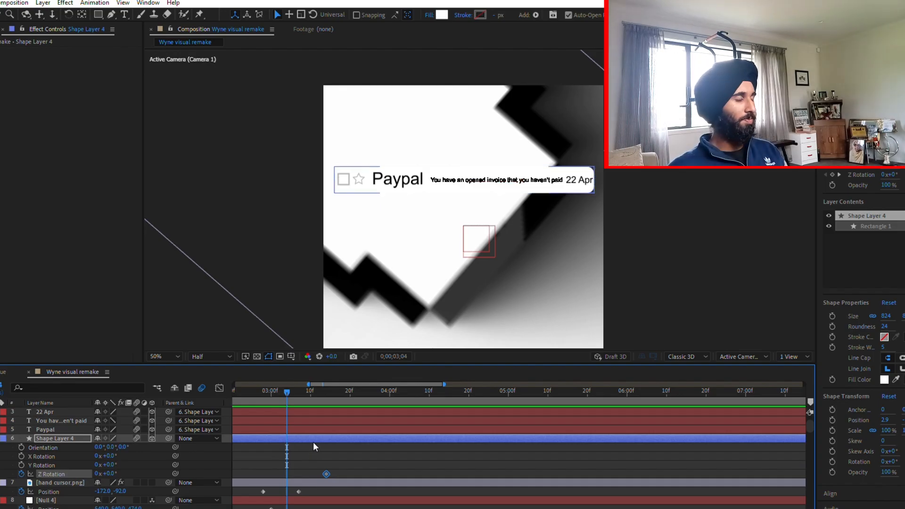
# At 0;00;03;04, set the white rectangle's Position to 542.9, 509.2, 0 and its Z Rotation to -13°
pyautogui.click(314, 443)
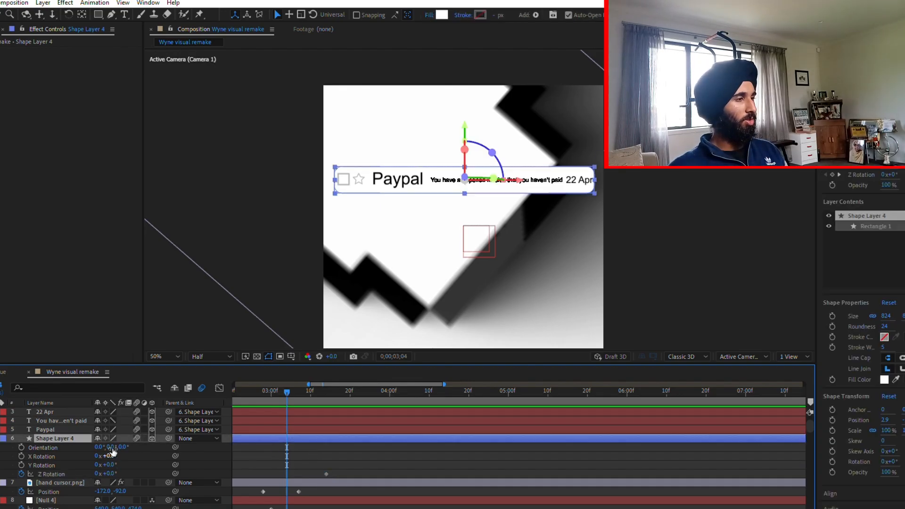
pyautogui.press('p')
pyautogui.moveTo(118, 446); pyautogui.dragTo(172, 447)
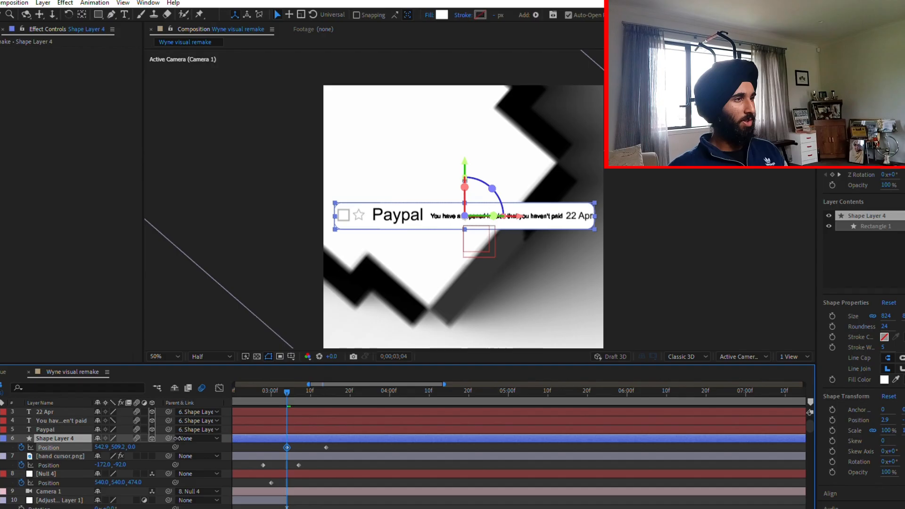
pyautogui.press('r')
pyautogui.moveTo(115, 465); pyautogui.dragTo(110, 465)
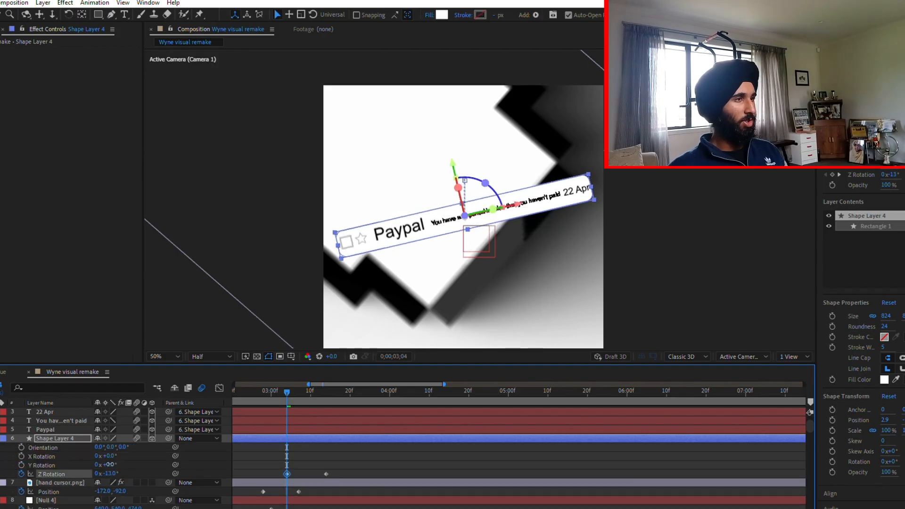
# Apply the overSHOOT+ bounce to all of the white rectangle's Position and Z Rotation keyframes and preview it
pyautogui.click(296, 452)
pyautogui.click(327, 437)
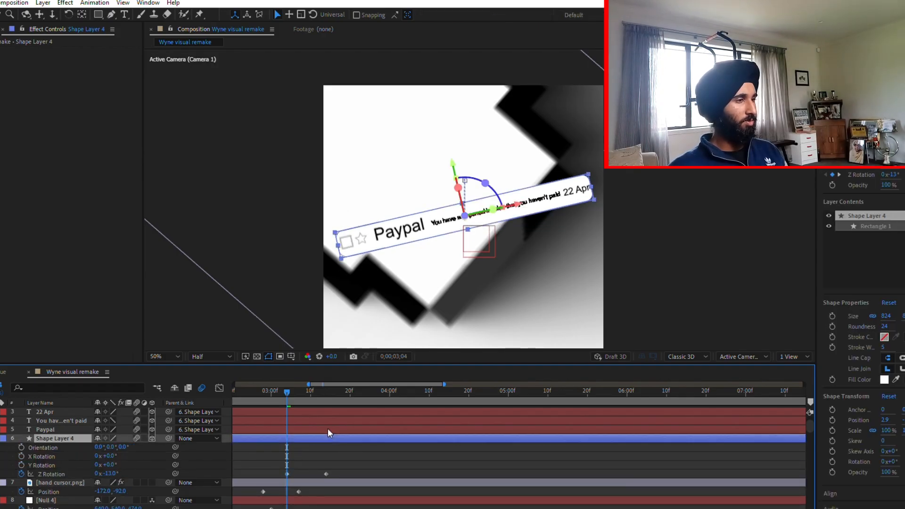
pyautogui.press('u')
pyautogui.moveTo(347, 458); pyautogui.dragTo(254, 447)
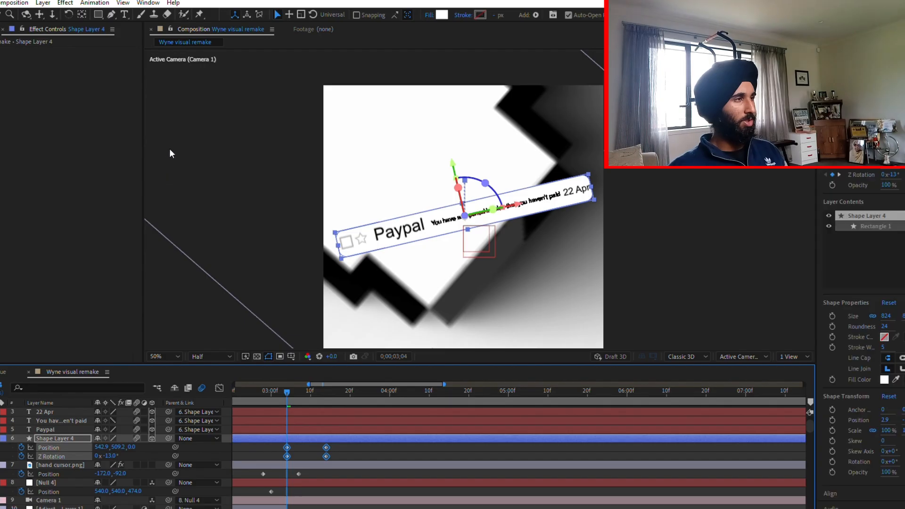
pyautogui.click(352, 446)
pyautogui.press(',')
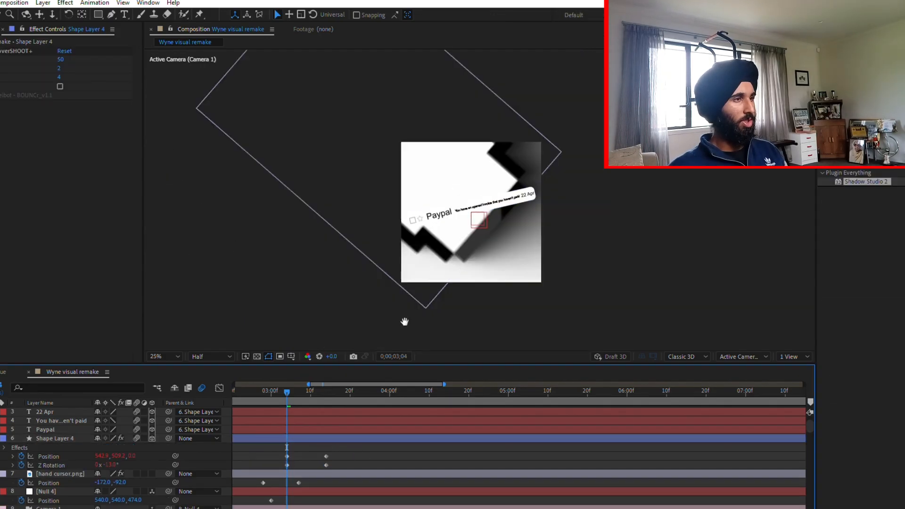
pyautogui.press('space')
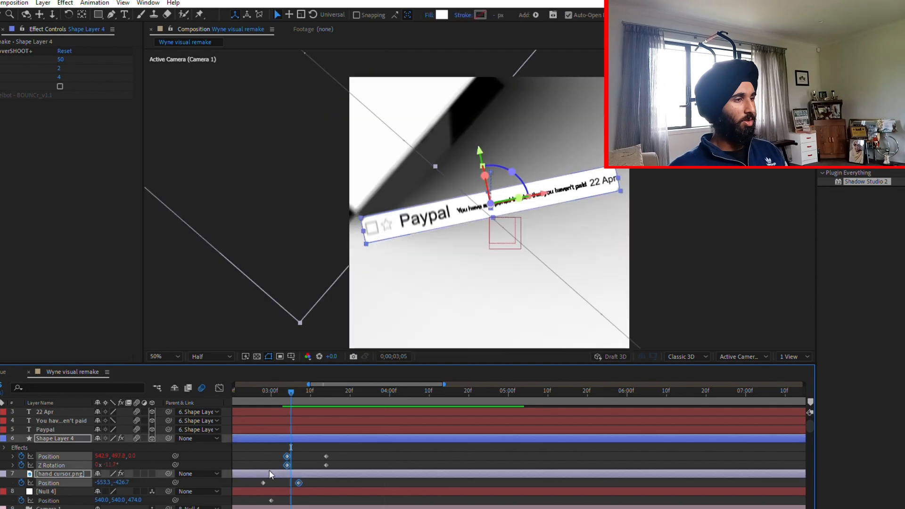
# Retime the white rectangle's Position and Z Rotation keyframes to 0;00;03;02 and 0;00;03;05 and preview the entrance
pyautogui.click(302, 446)
pyautogui.moveTo(302, 447)
pyautogui.mouseDown()
pyautogui.moveTo(285, 465)
pyautogui.moveTo(294, 446)
pyautogui.moveTo(320, 470)
pyautogui.moveTo(315, 451)
pyautogui.mouseUp()
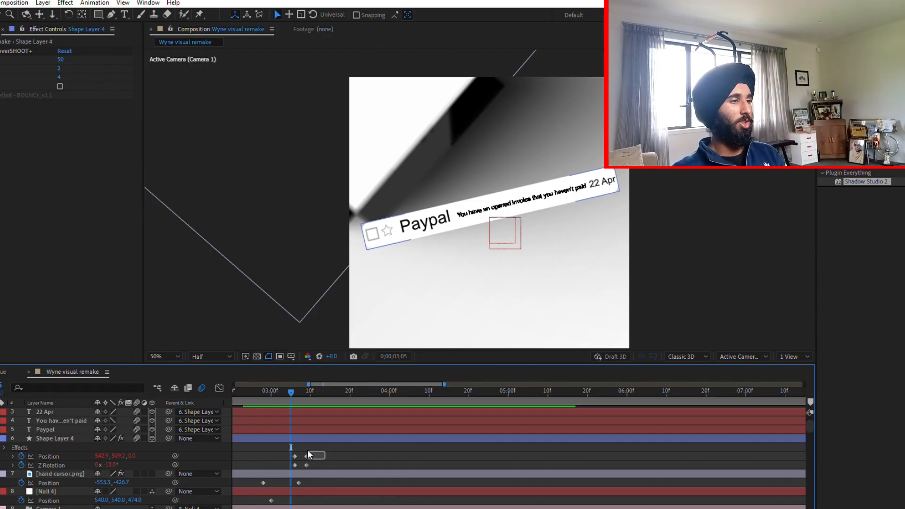
pyautogui.moveTo(318, 445); pyautogui.dragTo(284, 469)
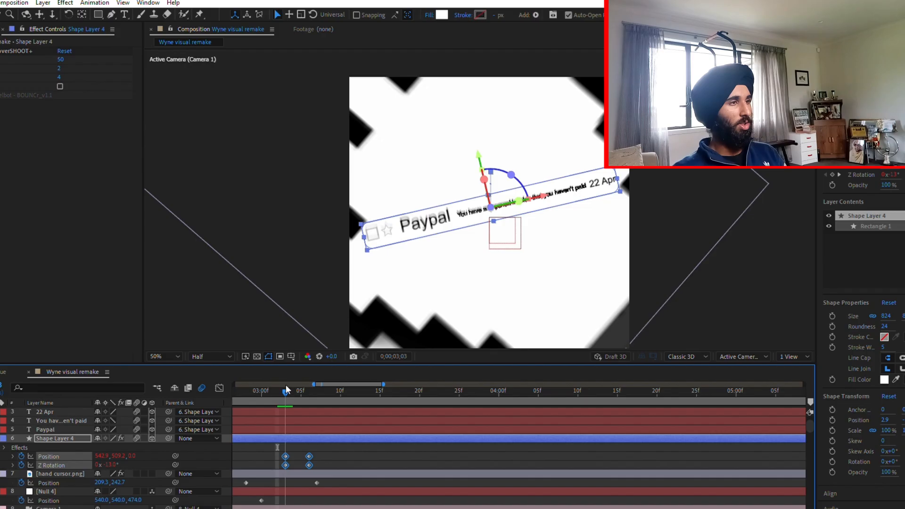
pyautogui.moveTo(285, 387); pyautogui.dragTo(275, 387)
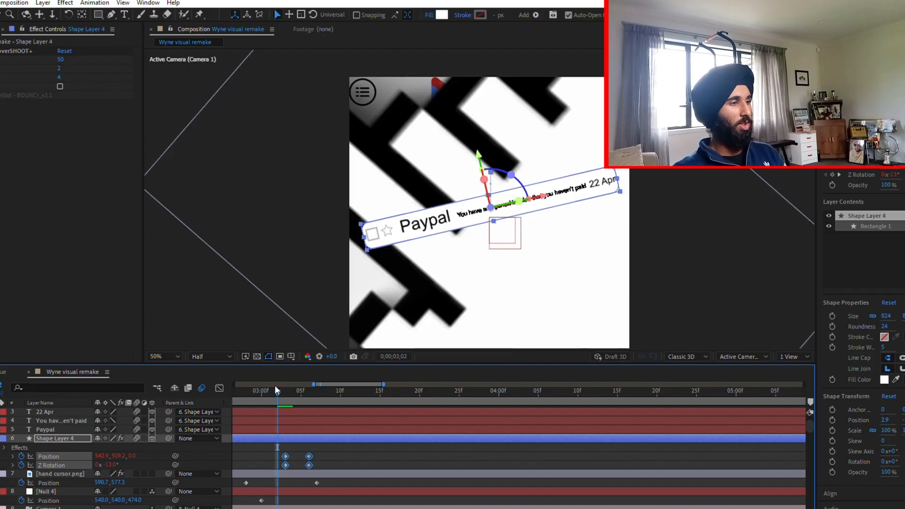
pyautogui.click(306, 442)
pyautogui.click(260, 386)
pyautogui.moveTo(260, 386); pyautogui.dragTo(236, 382)
pyautogui.press('space')
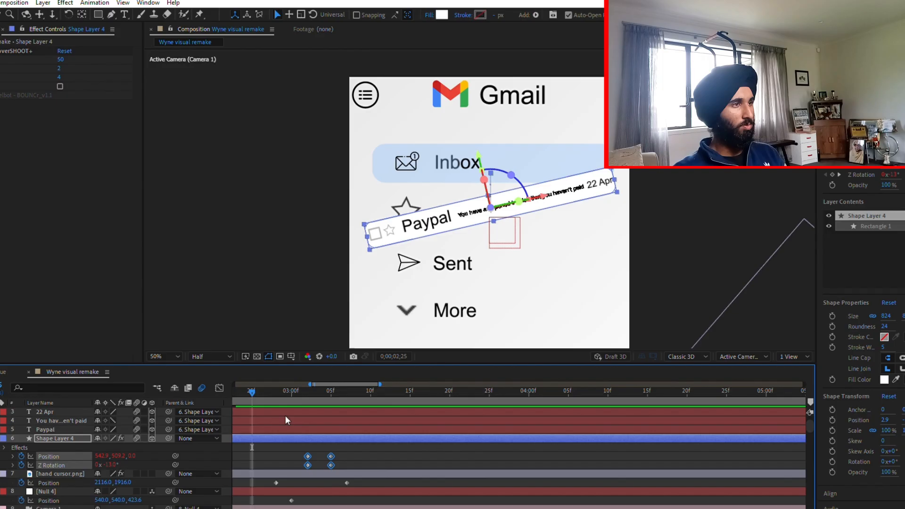
# Move the hand cursor layer to the front, above all the Paypal row layers
pyautogui.click(351, 442)
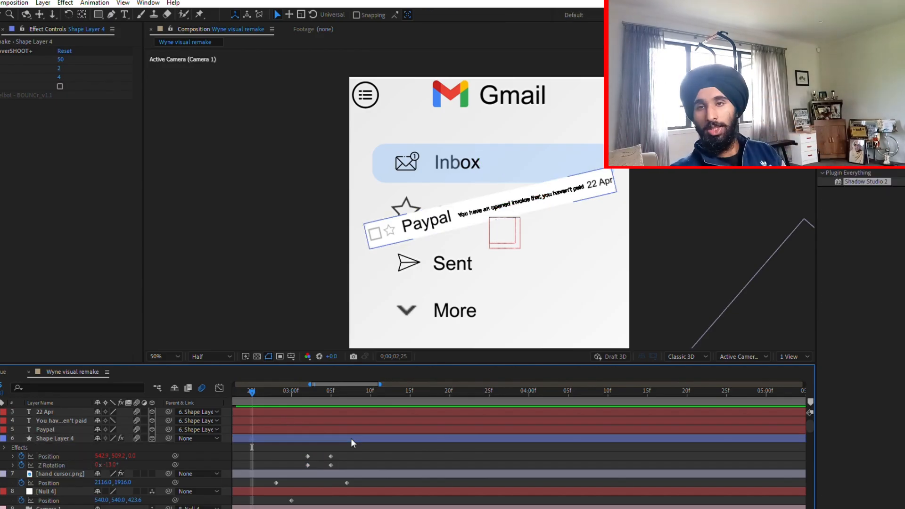
pyautogui.click(60, 473)
pyautogui.moveTo(60, 474); pyautogui.dragTo(64, 400)
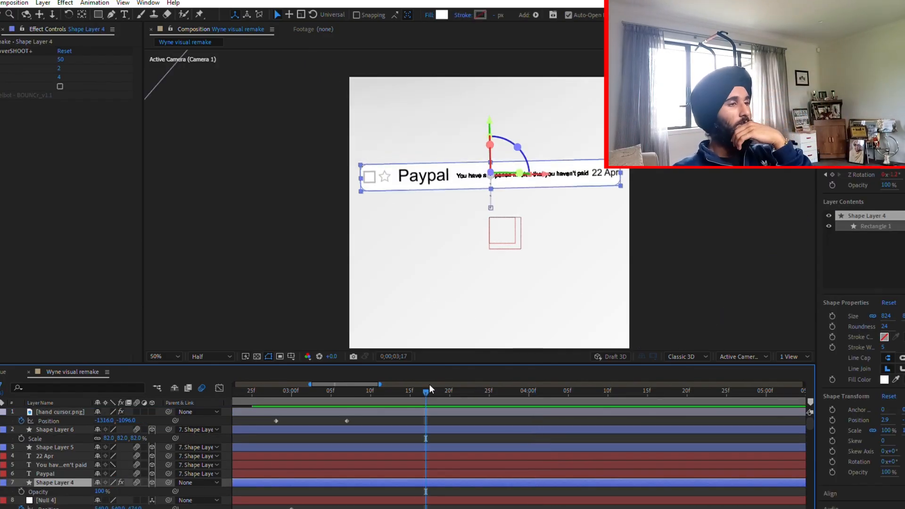
# Select all six Paypal row layers and keyframe their Opacity at 0% at 0;00;03;02
pyautogui.moveTo(429, 387); pyautogui.dragTo(308, 390)
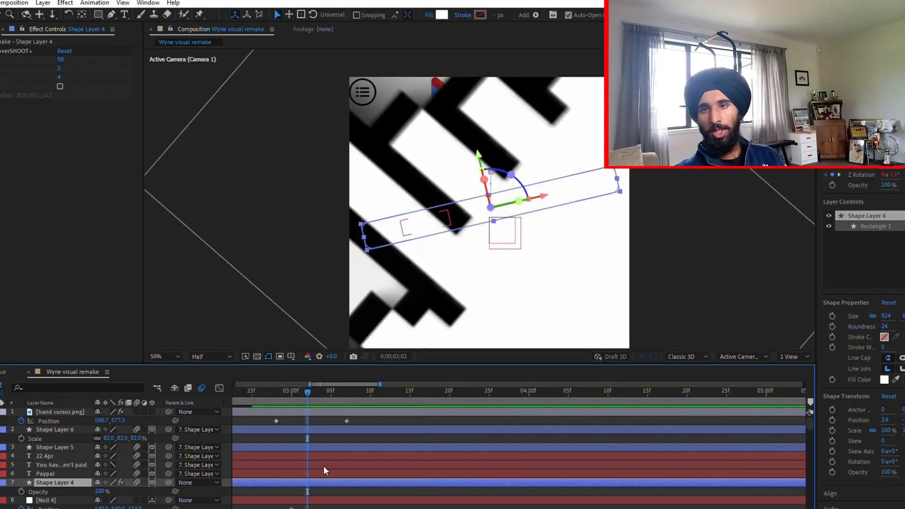
pyautogui.hotkey('ctrl', 'shift', 'Up')
pyautogui.hotkey('ctrl', 'shift', 'Up')
pyautogui.hotkey('ctrl', 'shift', 'Up')
pyautogui.hotkey('ctrl', 'shift', 'Up')
pyautogui.hotkey('ctrl', 'shift', 'Up')
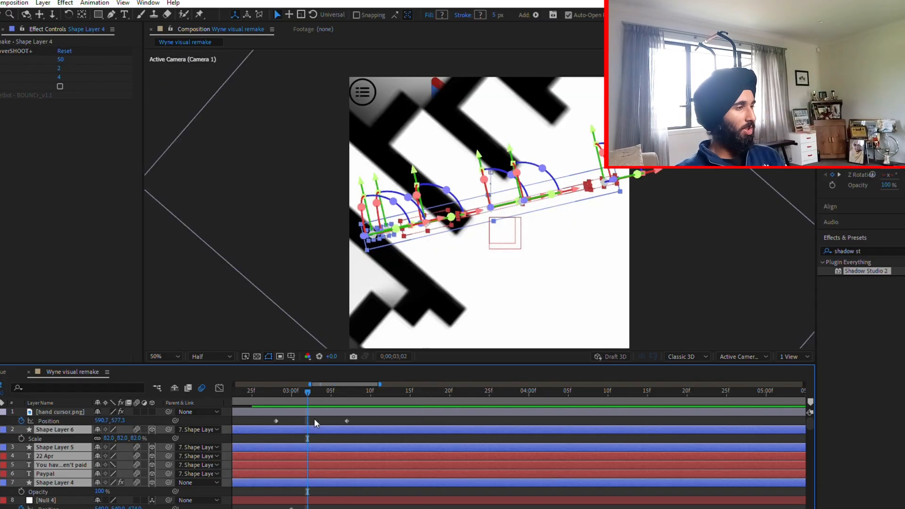
pyautogui.press('u')
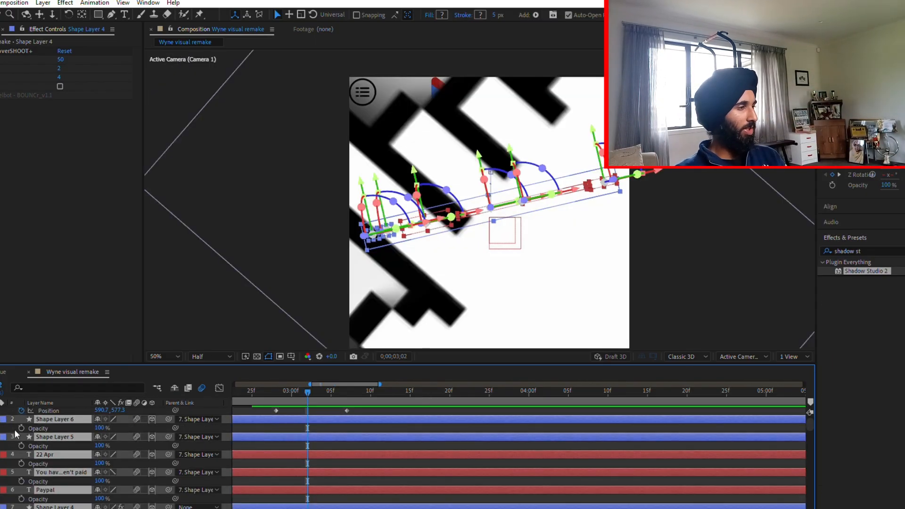
pyautogui.hotkey('alt', 'shift', 't')
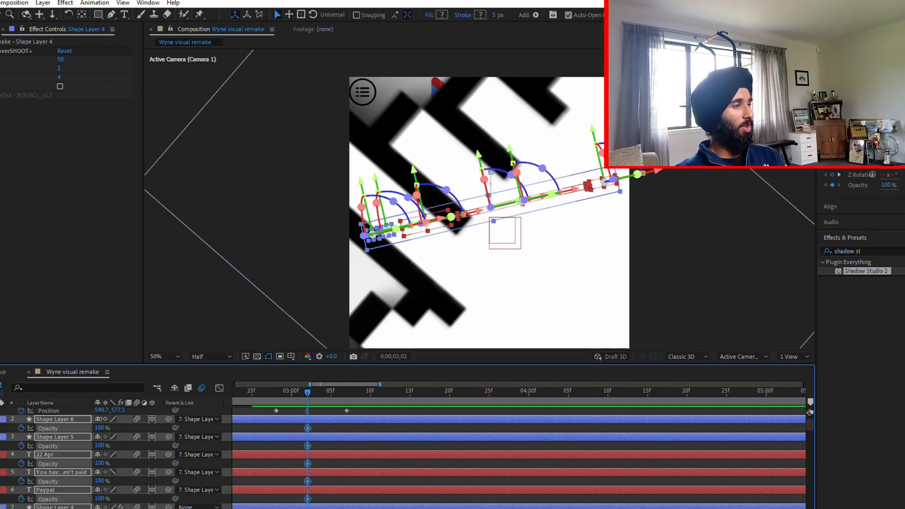
pyautogui.press('Return')
# Keyframe the six Paypal row layers' Opacity at 100% at 0;00;03;06 and preview the fade-in
pyautogui.moveTo(315, 384); pyautogui.dragTo(339, 388)
pyautogui.press('F2')
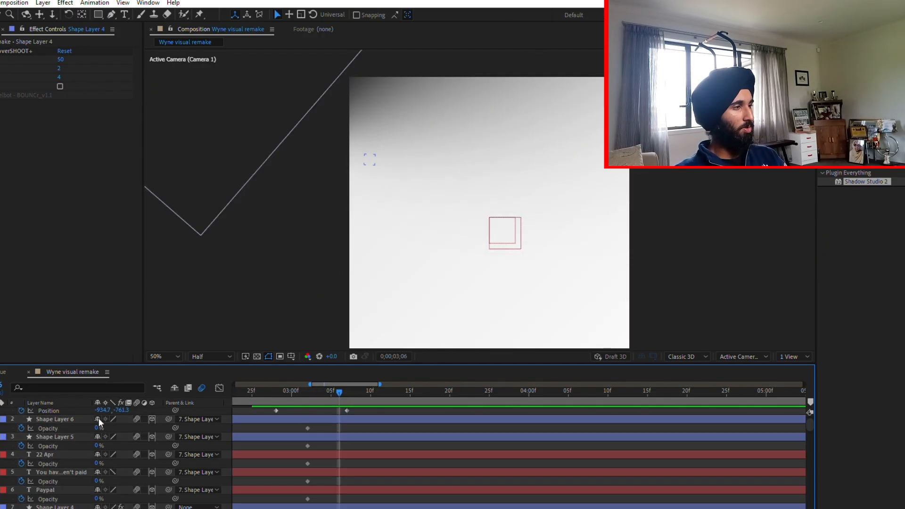
pyautogui.click(64, 419)
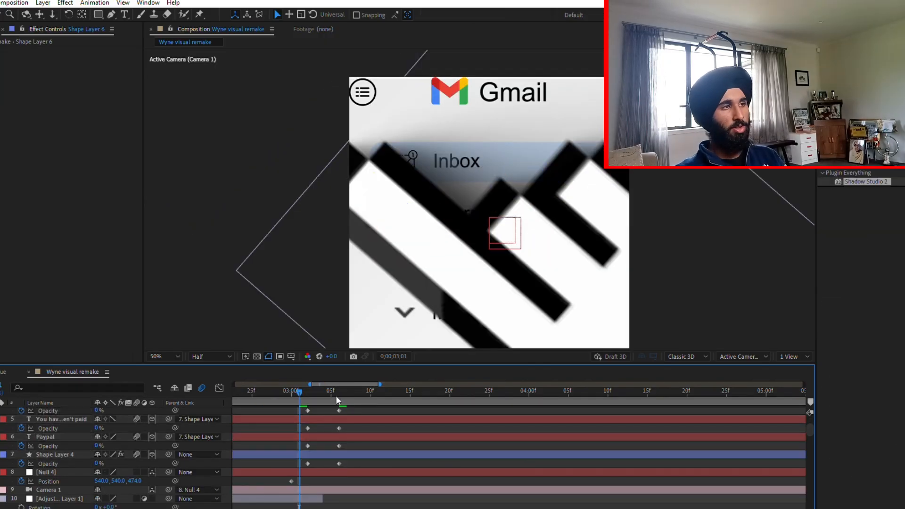
pyautogui.press('space')
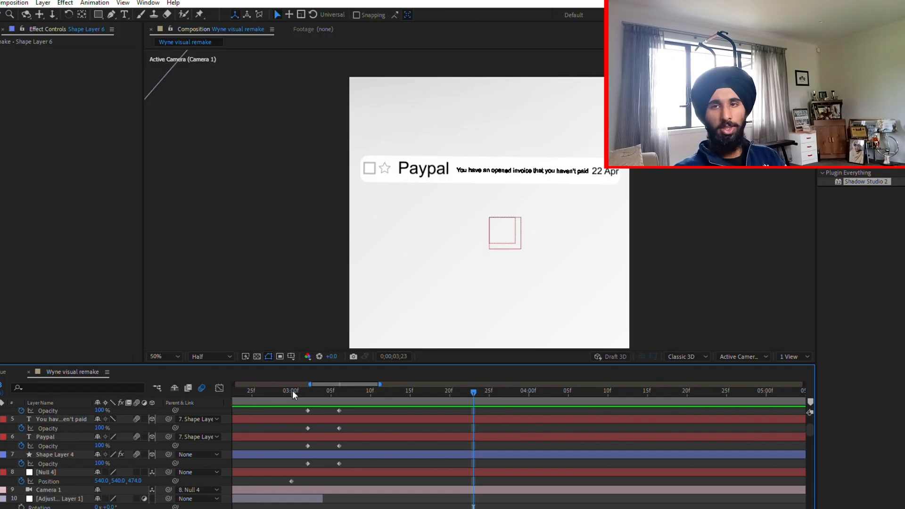
# Duplicate the six Paypal row layers and group the copies together above the original row
pyautogui.click(318, 452)
pyautogui.scroll(3, 347, 454)
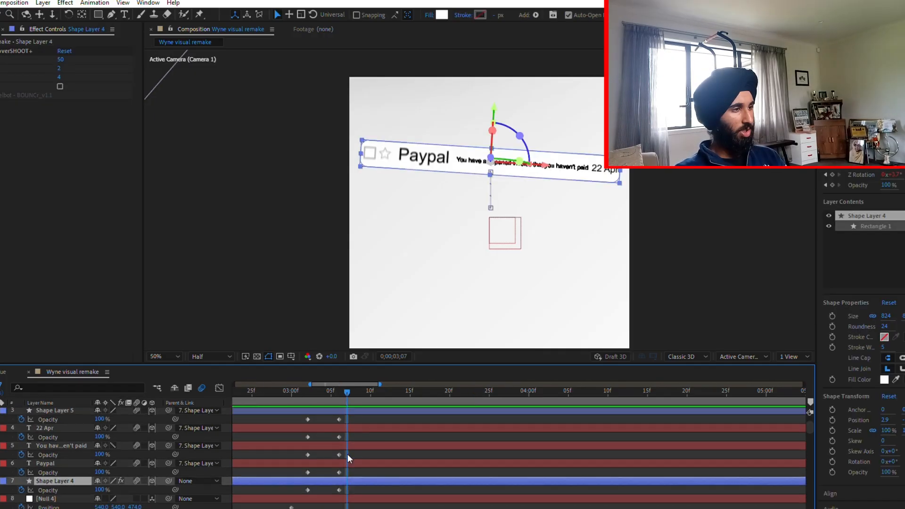
pyautogui.keyDown('shift'); pyautogui.click(341, 429); pyautogui.keyUp('shift')
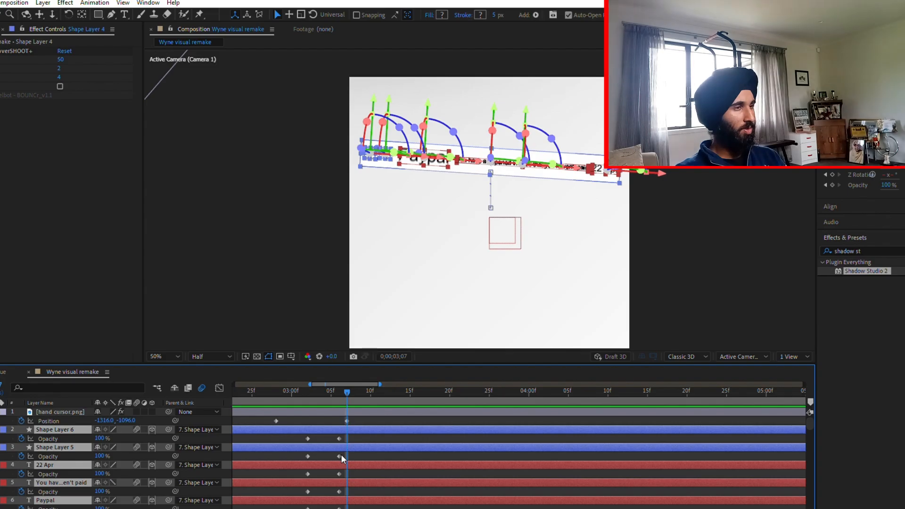
pyautogui.hotkey('ctrl', 'd')
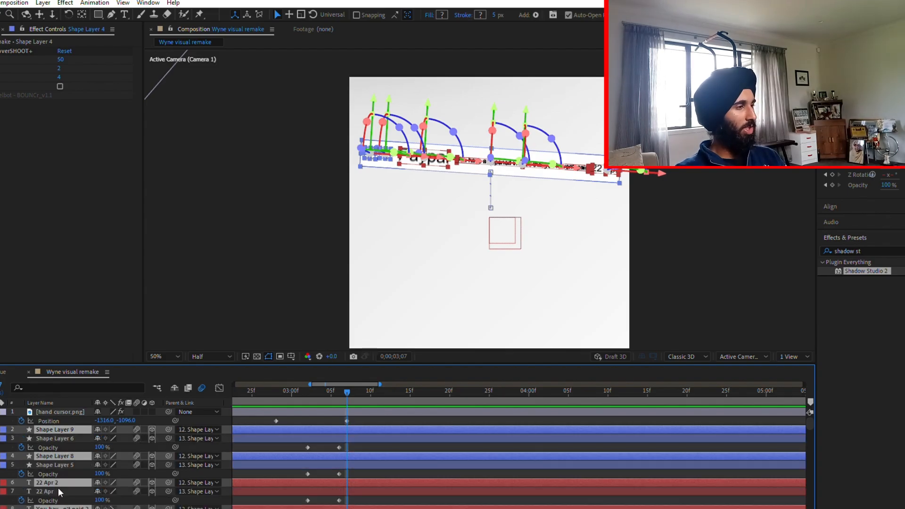
pyautogui.moveTo(58, 466); pyautogui.dragTo(56, 427)
# Delay the duplicated rectangle's Position keyframes by two frames, to 0;00;03;04 and 0;00;03;07
pyautogui.press('p')
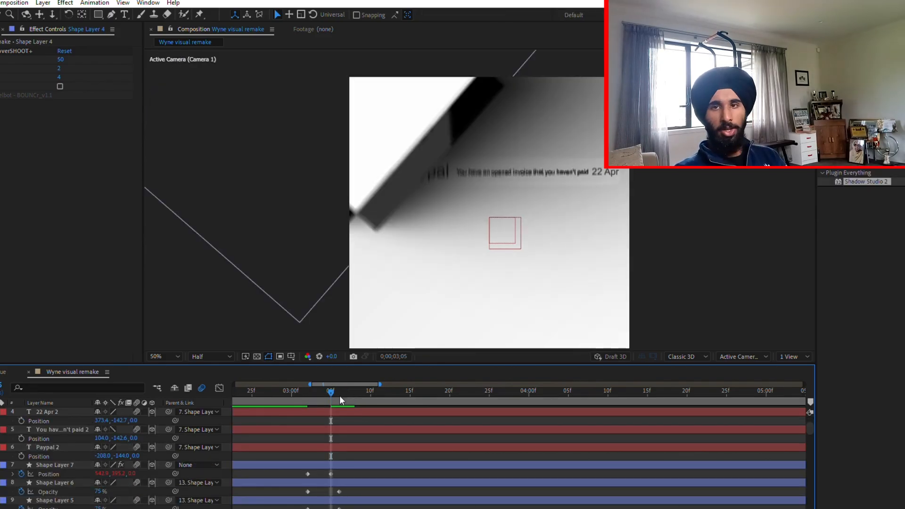
pyautogui.click(352, 430)
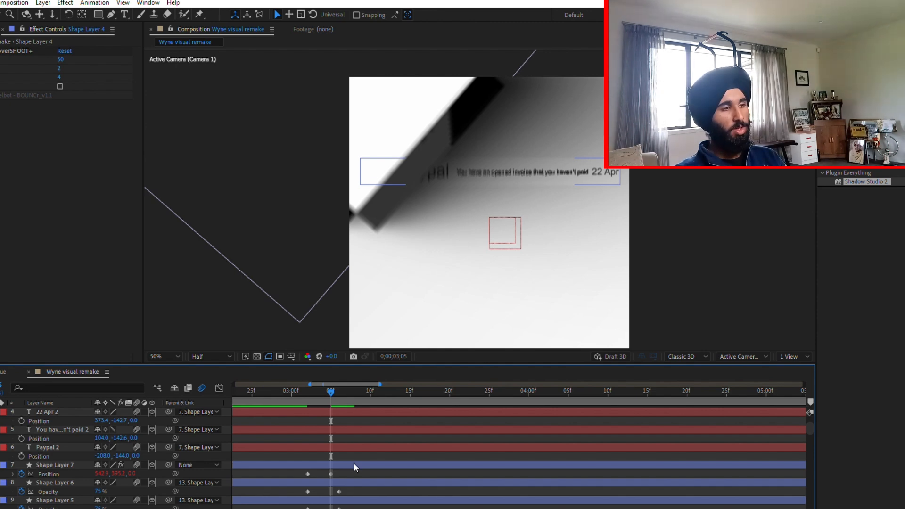
pyautogui.click(354, 464)
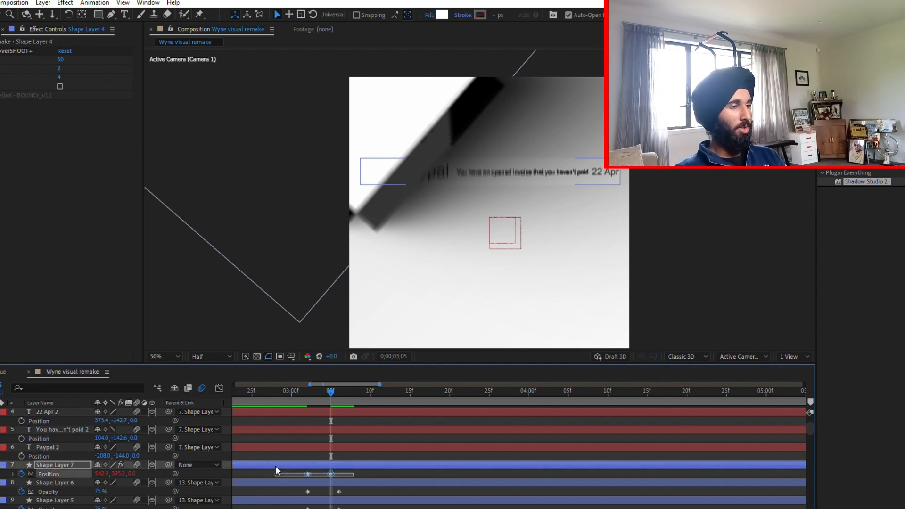
pyautogui.hotkey('alt', 'Right')
pyautogui.hotkey('alt', 'Right')
pyautogui.click(370, 455)
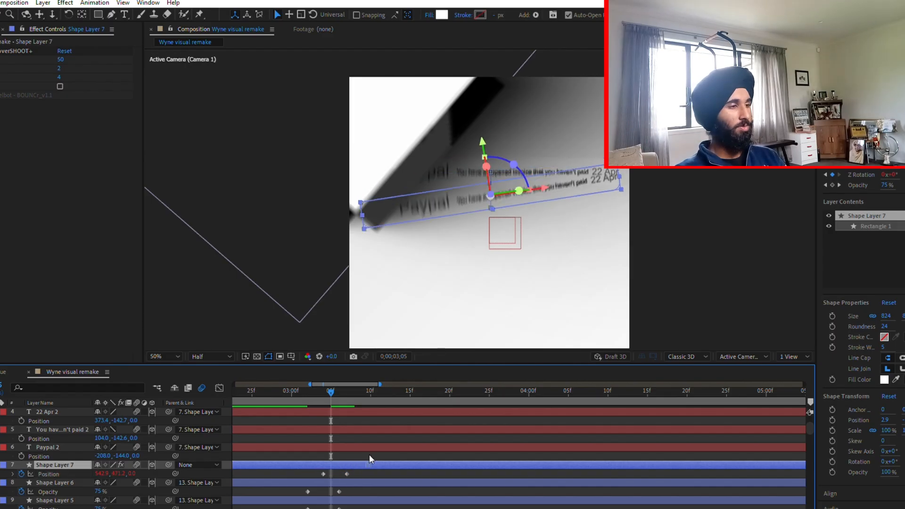
# Move the duplicated rectangle's Position keyframes back to 0;00;03;02 and 0;00;03;05
pyautogui.moveTo(331, 391); pyautogui.dragTo(347, 384)
pyautogui.moveTo(369, 480); pyautogui.dragTo(310, 471)
pyautogui.moveTo(126, 469); pyautogui.dragTo(199, 467)
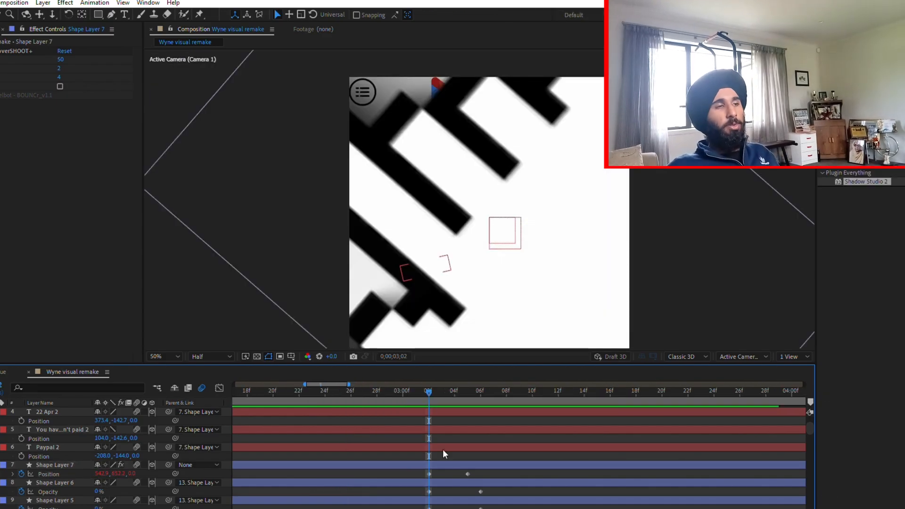
# Select all six layers of the duplicated Paypal row, delay them together by one frame and preview the staggered rows
pyautogui.click(438, 463)
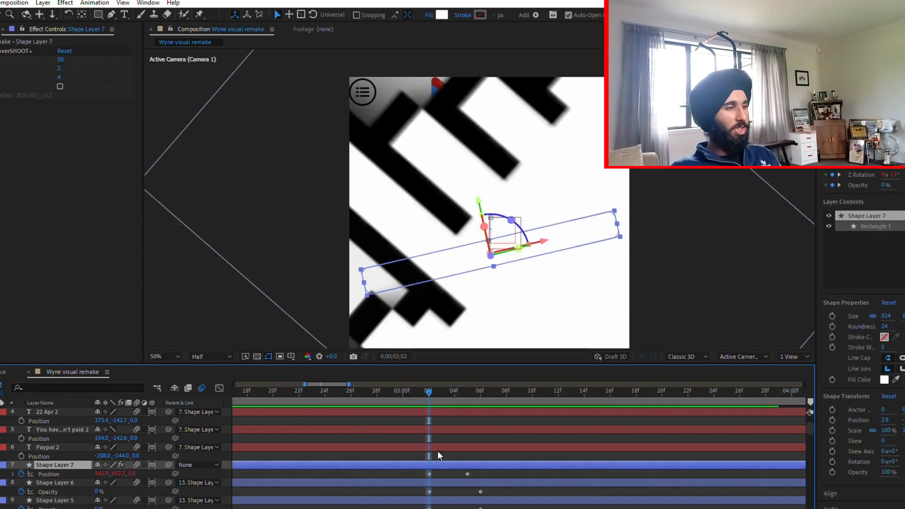
pyautogui.scroll(3, 437, 450)
pyautogui.keyDown('shift'); pyautogui.click(437, 429); pyautogui.keyUp('shift')
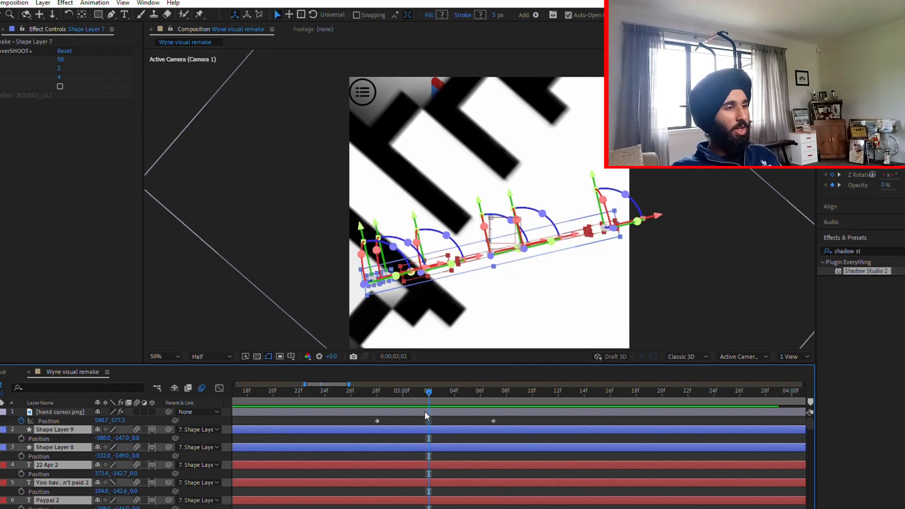
pyautogui.scroll(-4, 410, 418)
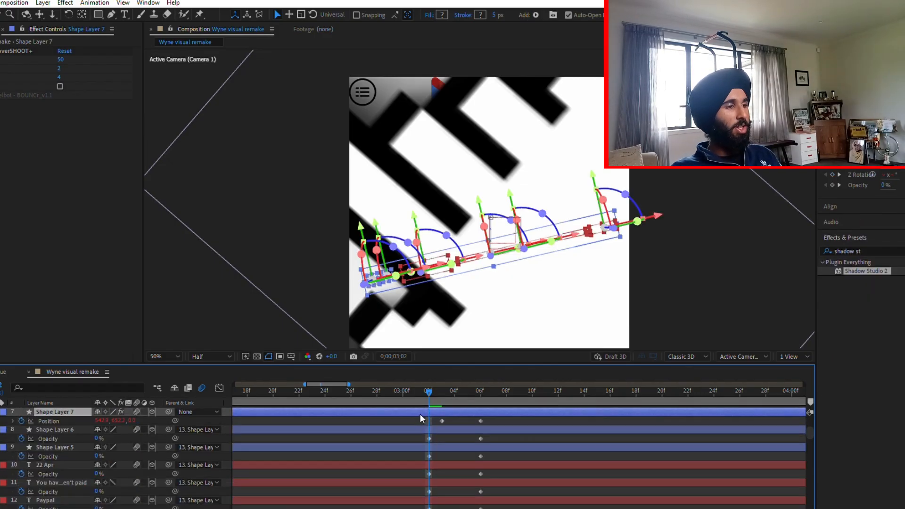
pyautogui.moveTo(429, 394); pyautogui.dragTo(336, 391)
pyautogui.press('space')
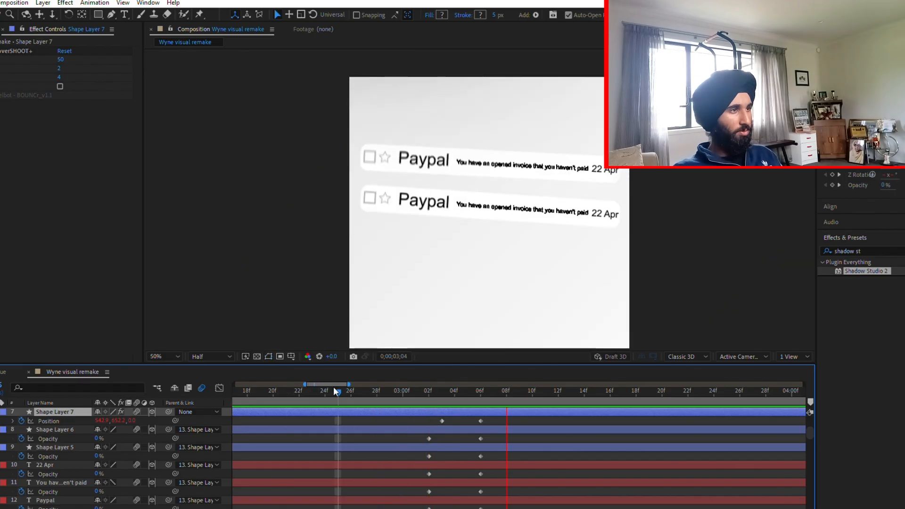
pyautogui.press('space')
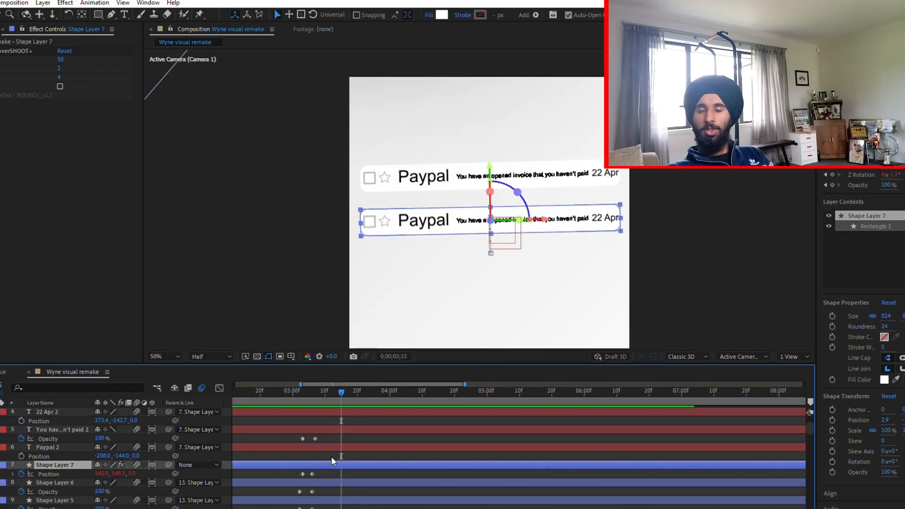
pyautogui.scroll(3, 315, 457)
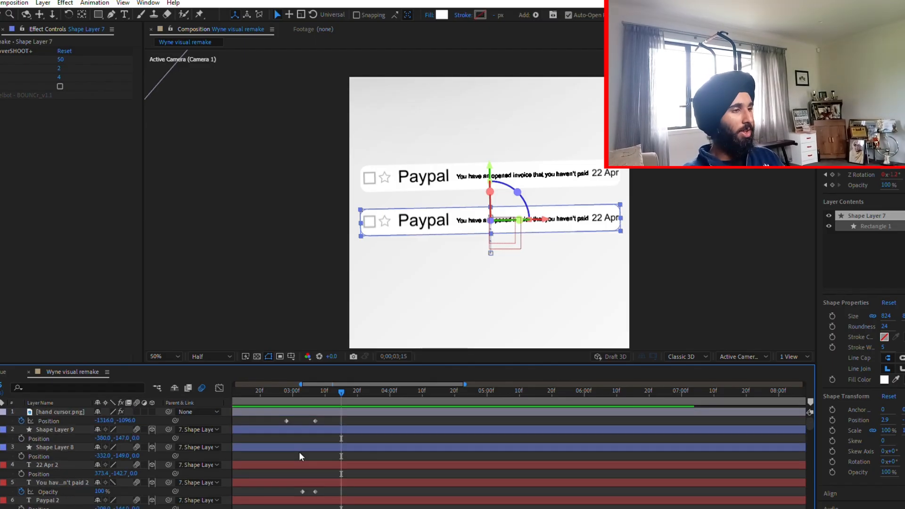
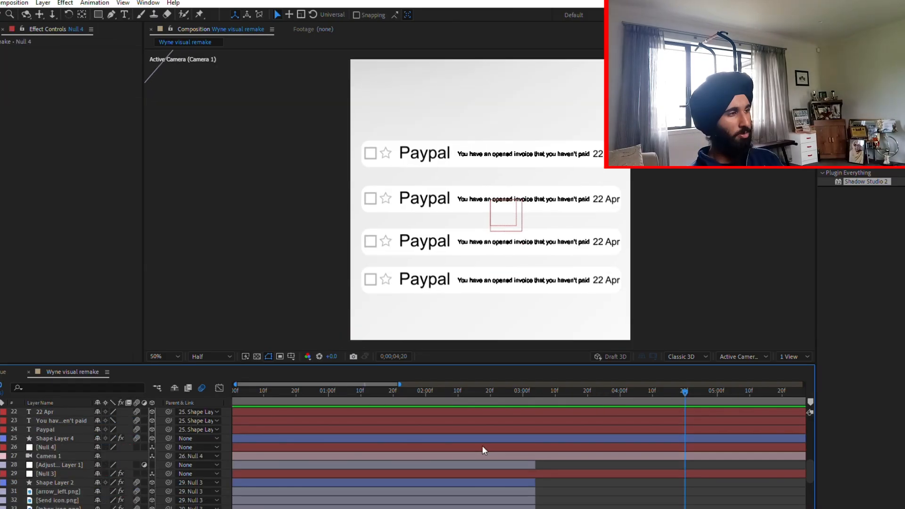
# Add a new null above Null 4, make it 3D and parent Null 4 to it
pyautogui.click(483, 445)
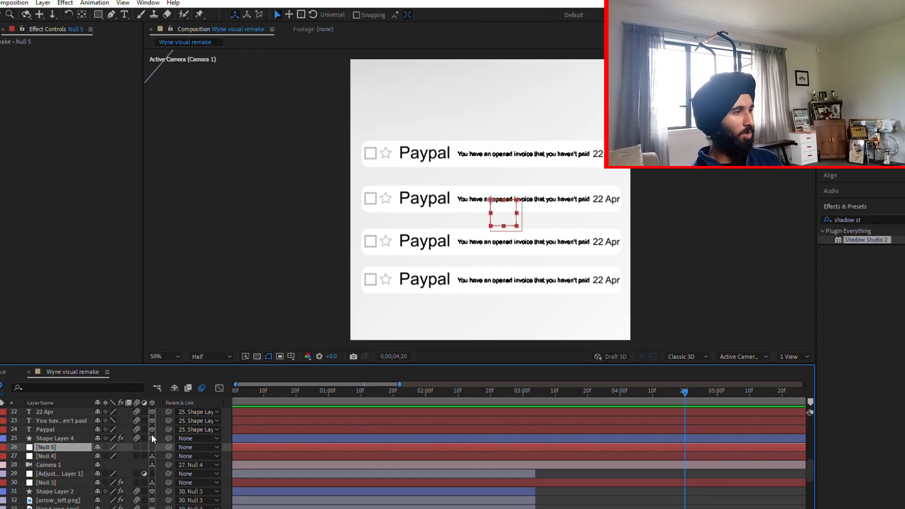
pyautogui.click(151, 447)
pyautogui.moveTo(165, 453); pyautogui.dragTo(46, 447)
pyautogui.press('F2')
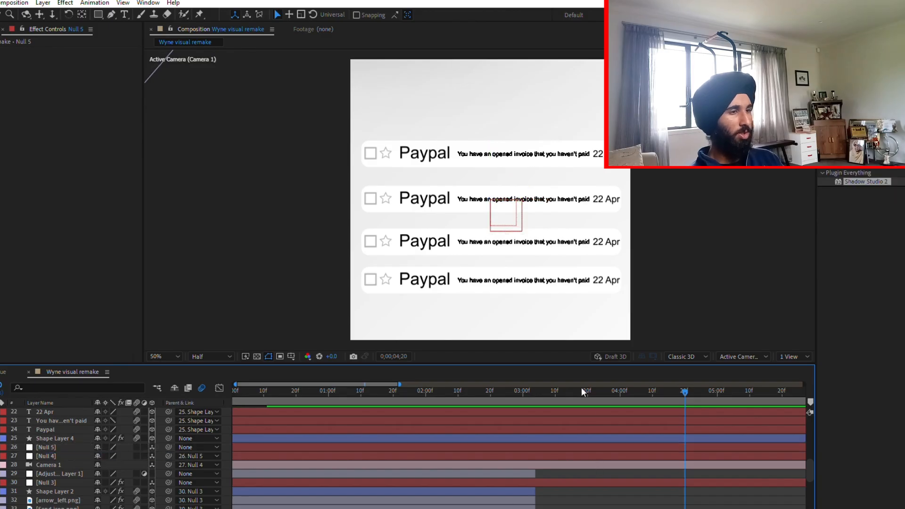
# Keyframe Null 5's Position from 0;00;03;05 to 0;00;05;00 so the camera slowly pushes in on the email rows, and preview it
pyautogui.click(532, 388)
pyautogui.moveTo(533, 389); pyautogui.dragTo(538, 389)
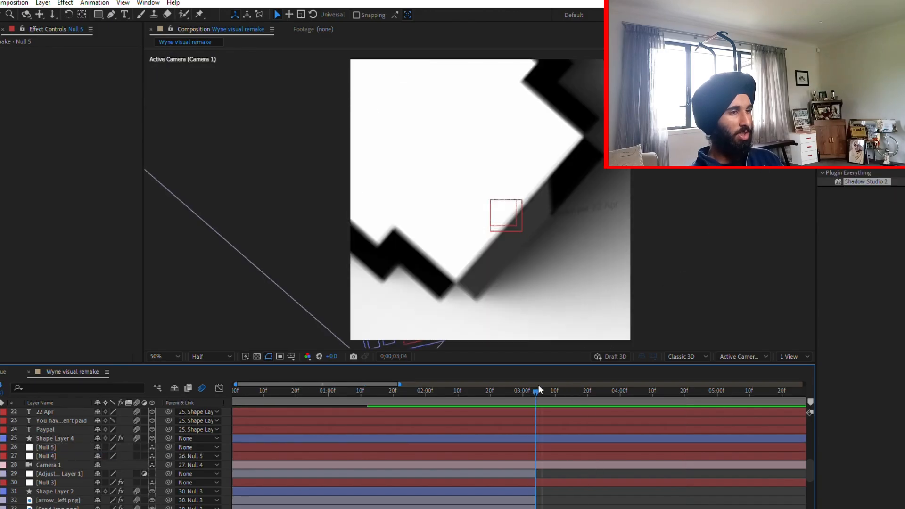
pyautogui.click(536, 447)
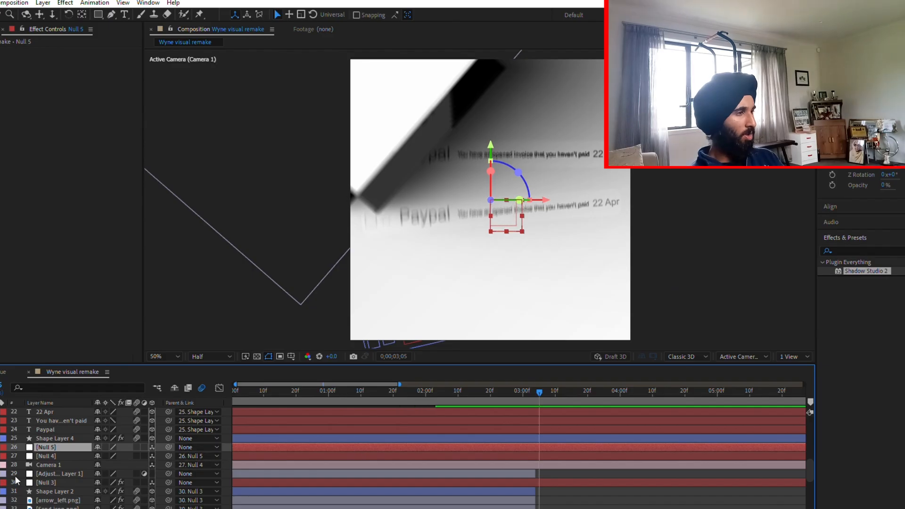
pyautogui.press('p')
pyautogui.click(21, 456)
pyautogui.press('space')
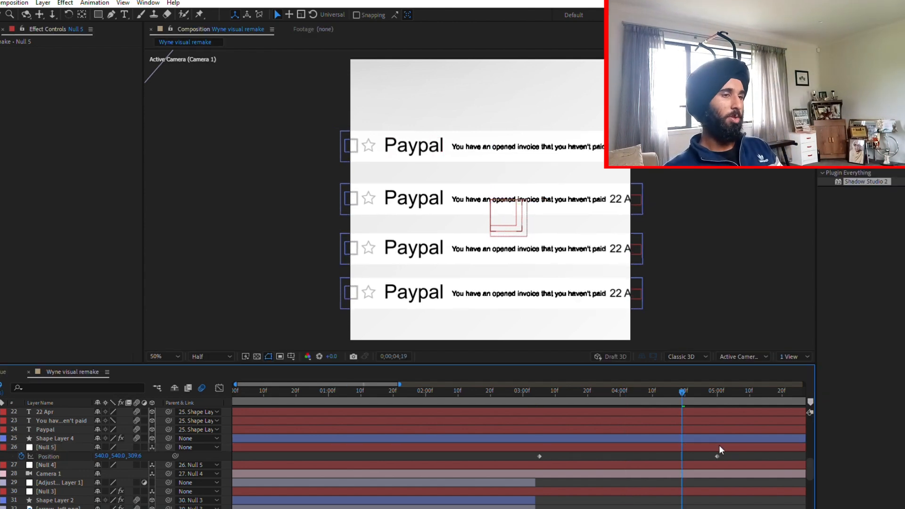
pyautogui.click(719, 446)
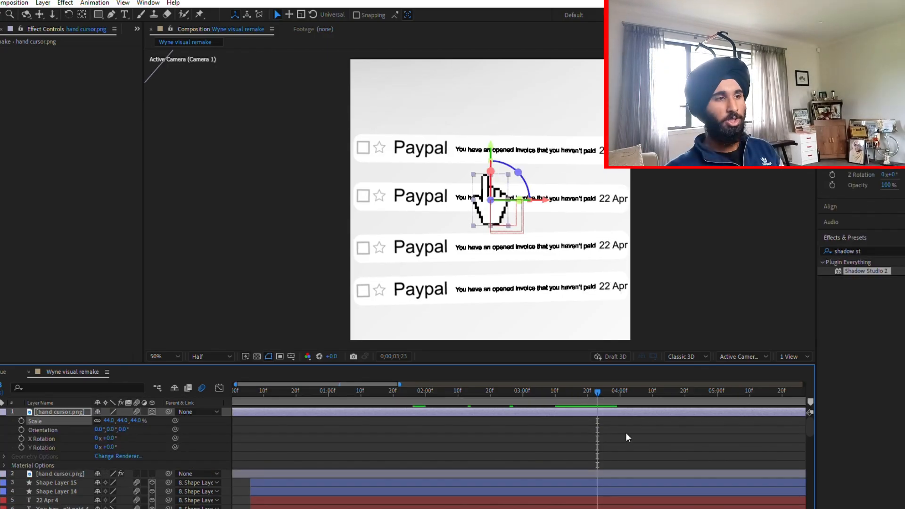
# Split the new hand cursor layer at 0;00;03;23, delete the part before it and scale the remaining cursor down
pyautogui.hotkey('ctrl', 'shift', 'd')
pyautogui.click(589, 418)
pyautogui.press('Delete')
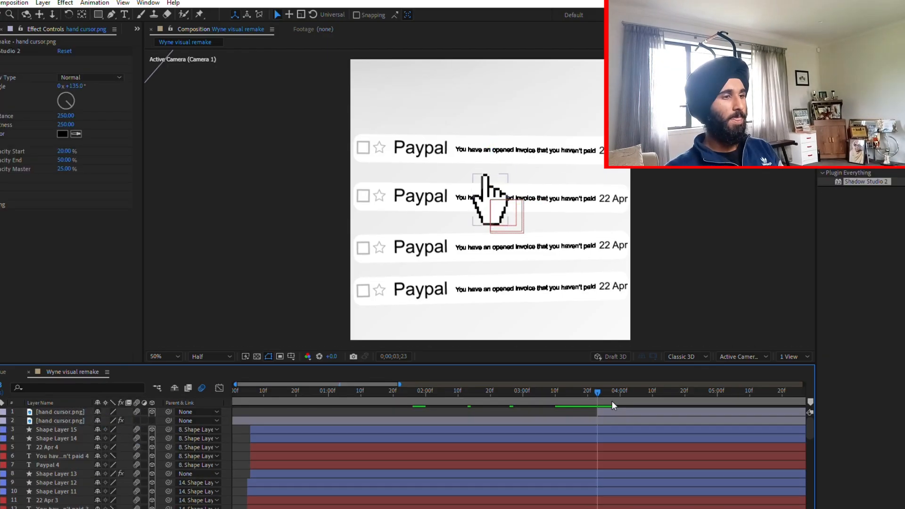
pyautogui.click(615, 411)
pyautogui.press('s')
pyautogui.moveTo(119, 419); pyautogui.dragTo(105, 410)
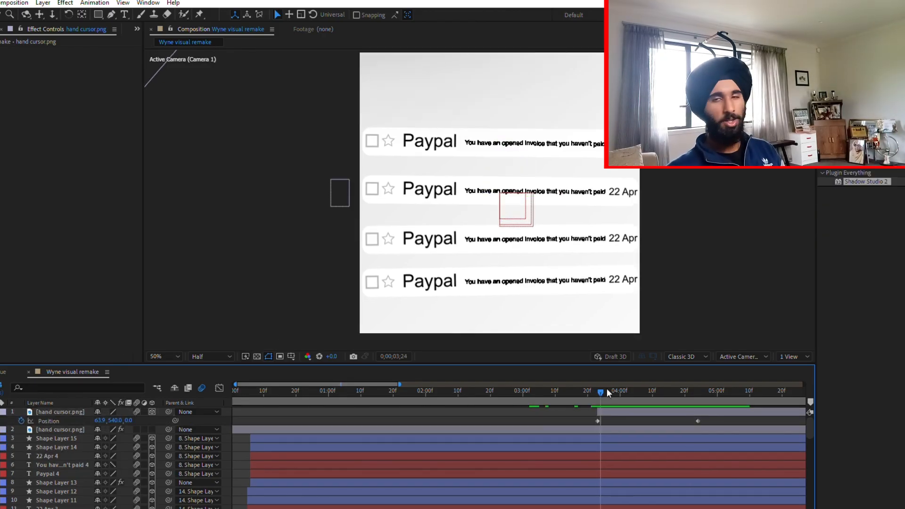
# Apply Easy Ease to both Position keyframes of the hand cursor and open their speed graph
pyautogui.moveTo(715, 429); pyautogui.dragTo(655, 420)
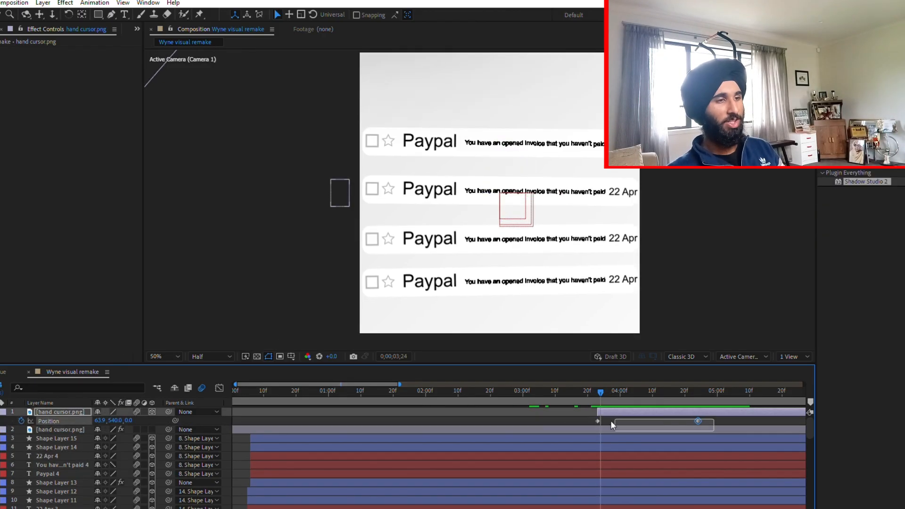
pyautogui.moveTo(558, 421); pyautogui.dragTo(559, 420)
pyautogui.press('F9')
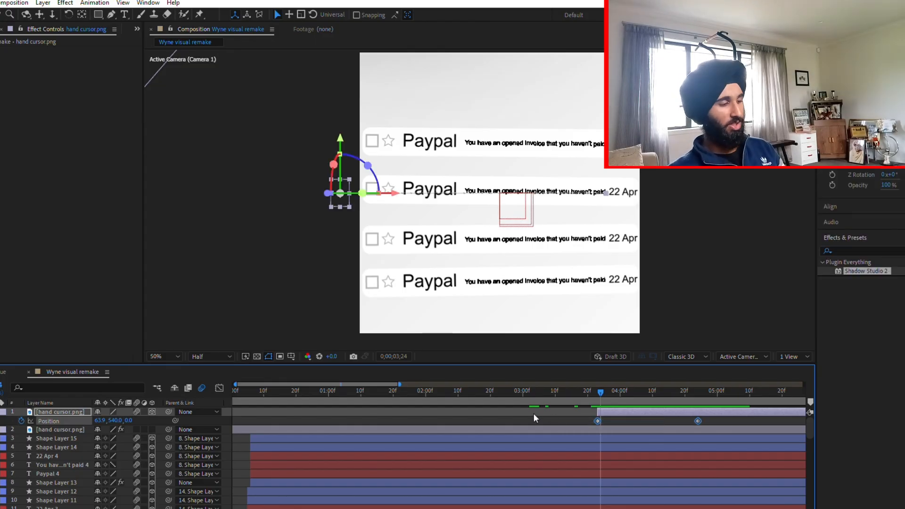
pyautogui.hotkey('shift', 'F3')
pyautogui.moveTo(595, 488); pyautogui.dragTo(595, 489)
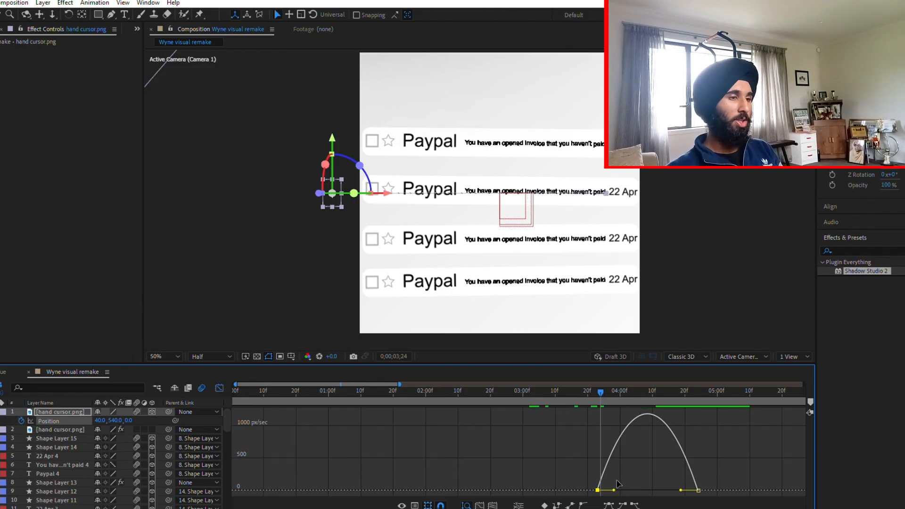
# Reshape the hand cursor's speed curve to peak early and slow down gradually, and delay its end keyframe to about 0;00;05;20
pyautogui.moveTo(614, 490)
pyautogui.mouseDown()
pyautogui.moveTo(605, 481)
pyautogui.moveTo(605, 490)
pyautogui.mouseUp()
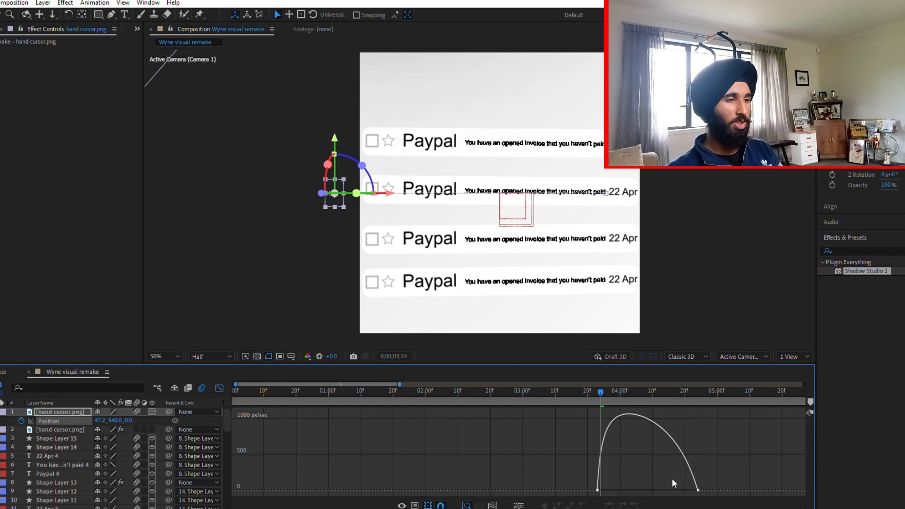
pyautogui.click(697, 490)
pyautogui.moveTo(681, 490); pyautogui.dragTo(655, 482)
pyautogui.click(703, 430)
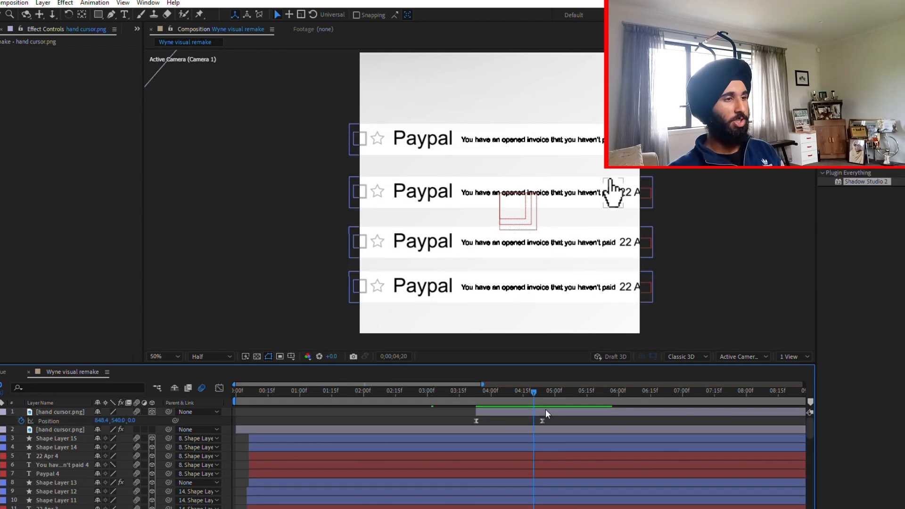
pyautogui.moveTo(542, 421); pyautogui.dragTo(597, 418)
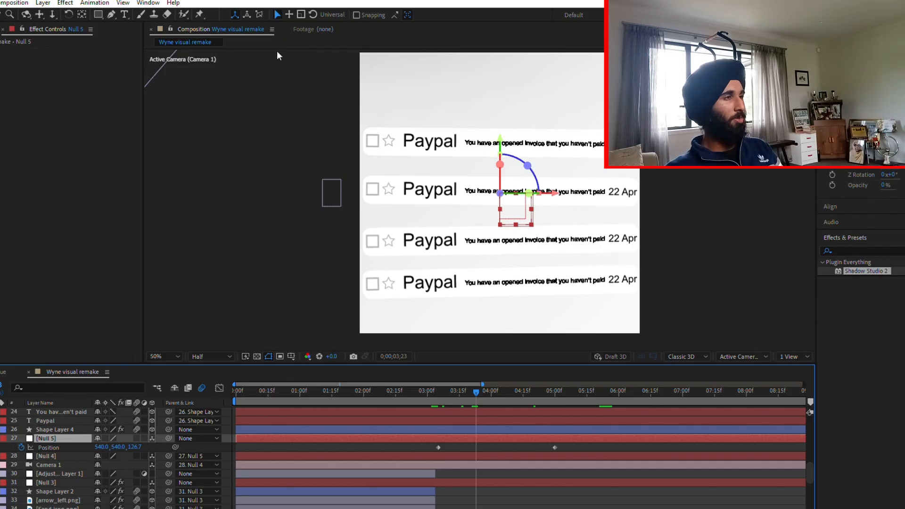
# Add another 3D null above Null 5 and parent Null 5 to it
pyautogui.hotkey('ctrl', 'd')
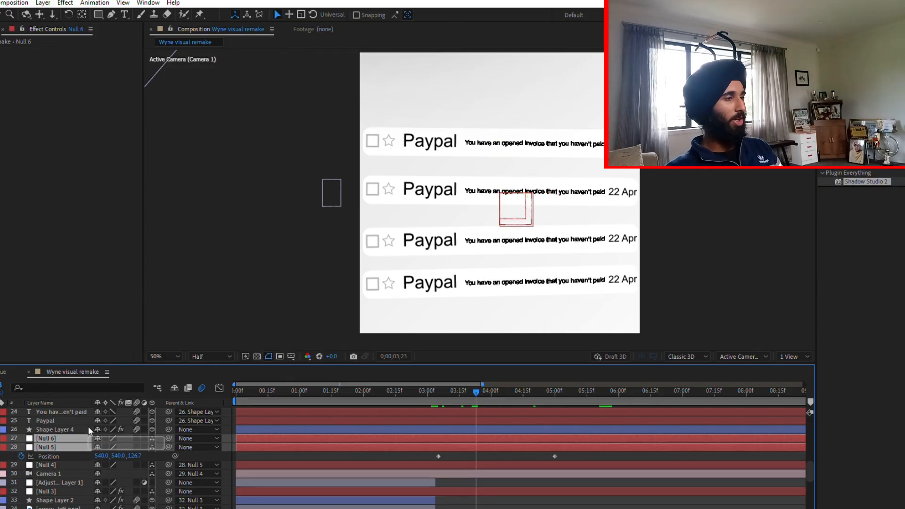
pyautogui.click(71, 446)
pyautogui.moveTo(168, 447); pyautogui.dragTo(61, 438)
pyautogui.click(59, 439)
# Keyframe Null 6's Scale and Position at 0;00;04;15 and 0;00;04;16 to create a sudden zoom into the email rows
pyautogui.moveTo(477, 392); pyautogui.dragTo(527, 430)
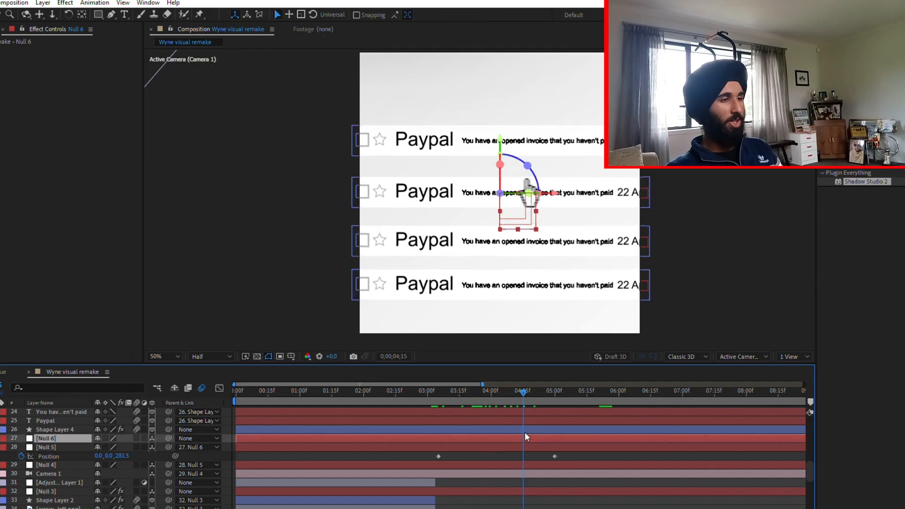
pyautogui.press('p')
pyautogui.click(17, 445)
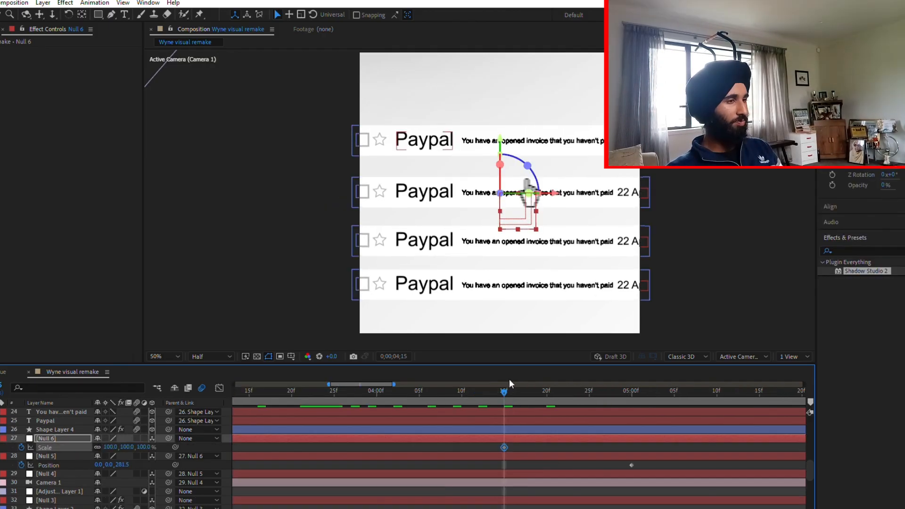
pyautogui.moveTo(510, 380); pyautogui.dragTo(512, 380)
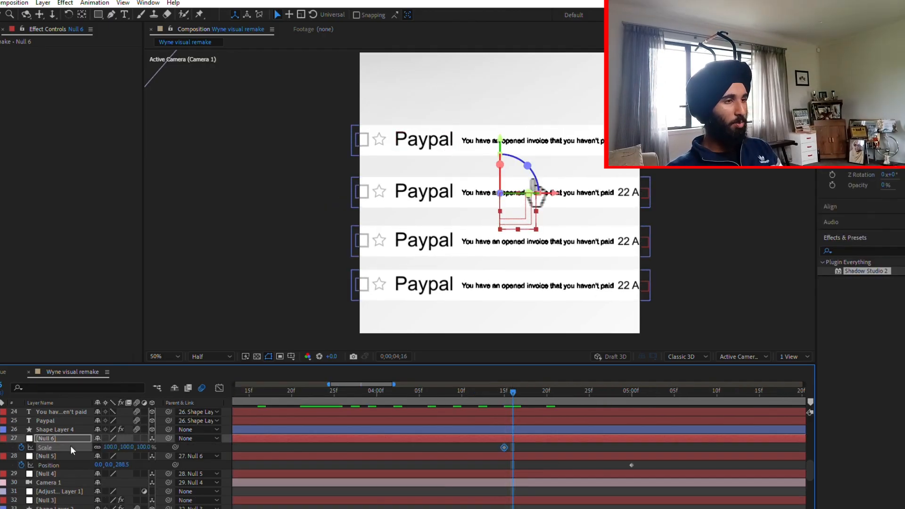
pyautogui.click(107, 441)
pyautogui.press('p')
pyautogui.moveTo(104, 446); pyautogui.dragTo(160, 439)
pyautogui.press('pageup')
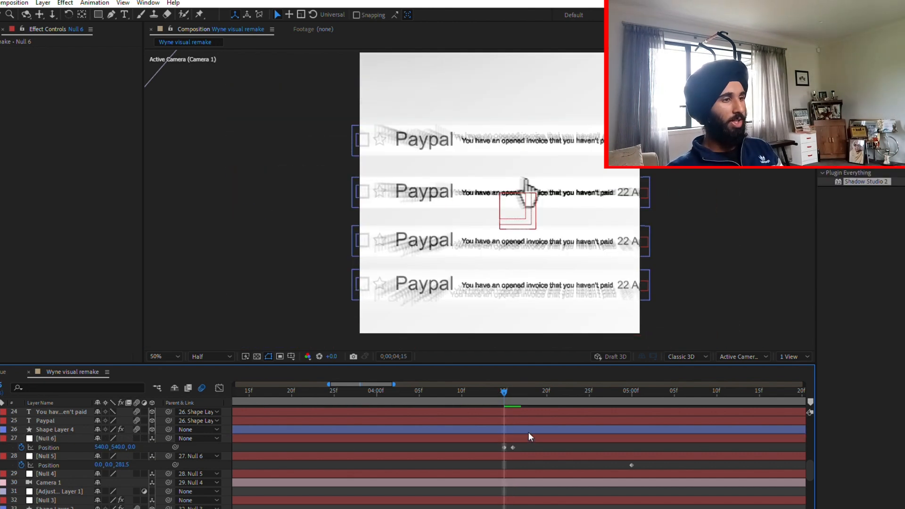
# Reveal Null 6's animated properties and convert its Position and Scale keyframes at 0;00;04;15 to hold keyframes
pyautogui.click(529, 434)
pyautogui.press('p')
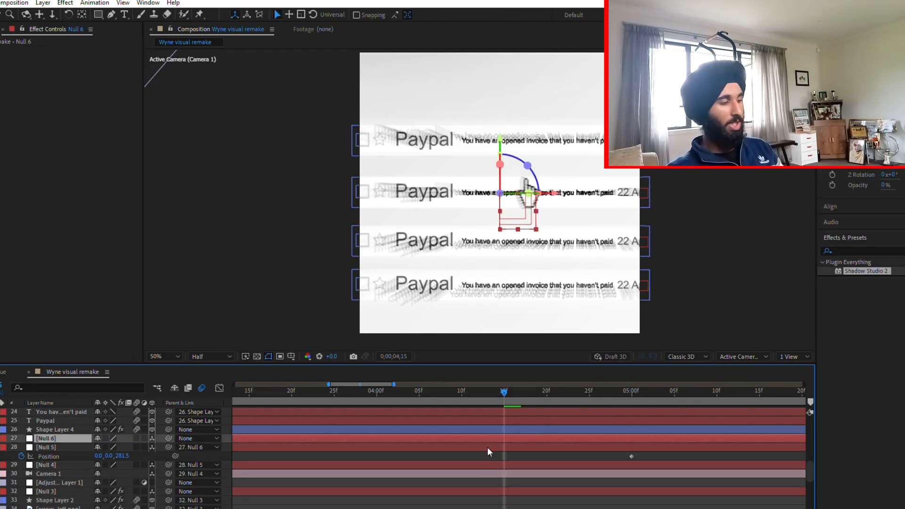
pyautogui.press('u')
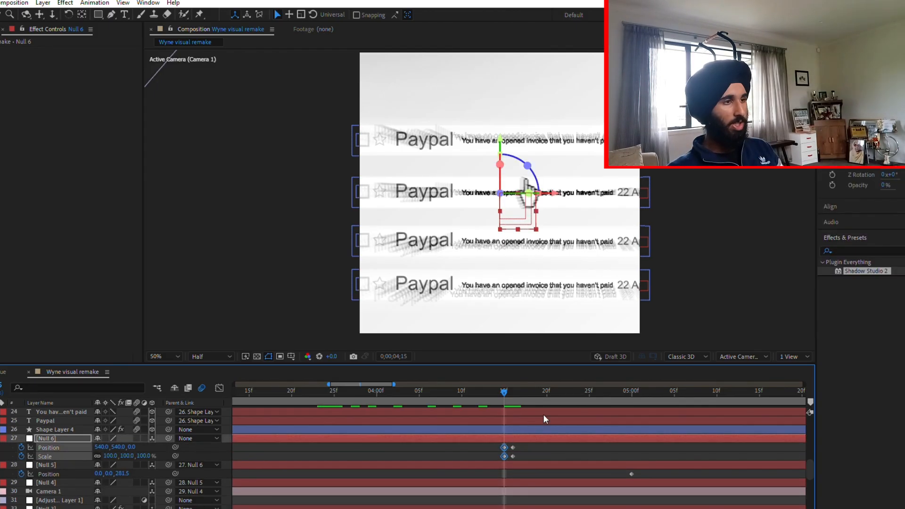
pyautogui.hotkey('ctrl', 'alt', 'h')
pyautogui.click(536, 444)
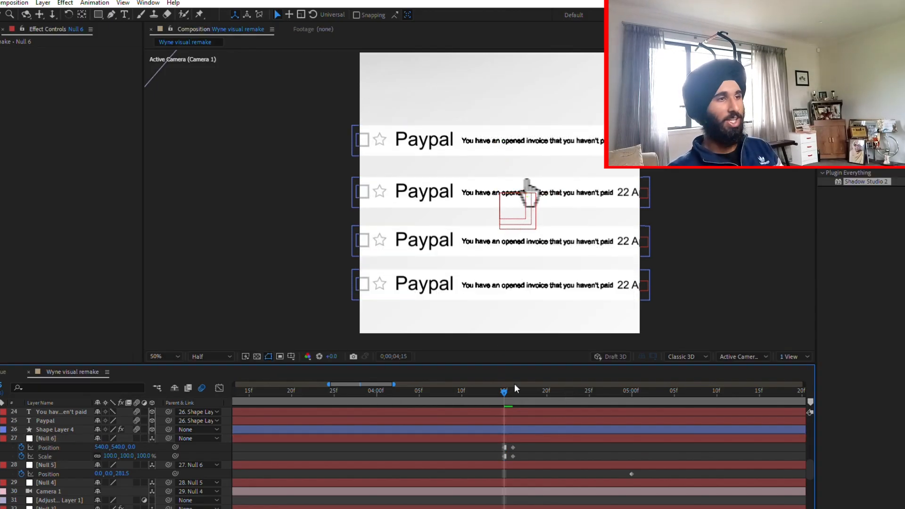
# Preview the hand cursor's movement and the sudden camera zoom from 0;00;03;27
pyautogui.moveTo(505, 388); pyautogui.dragTo(455, 386)
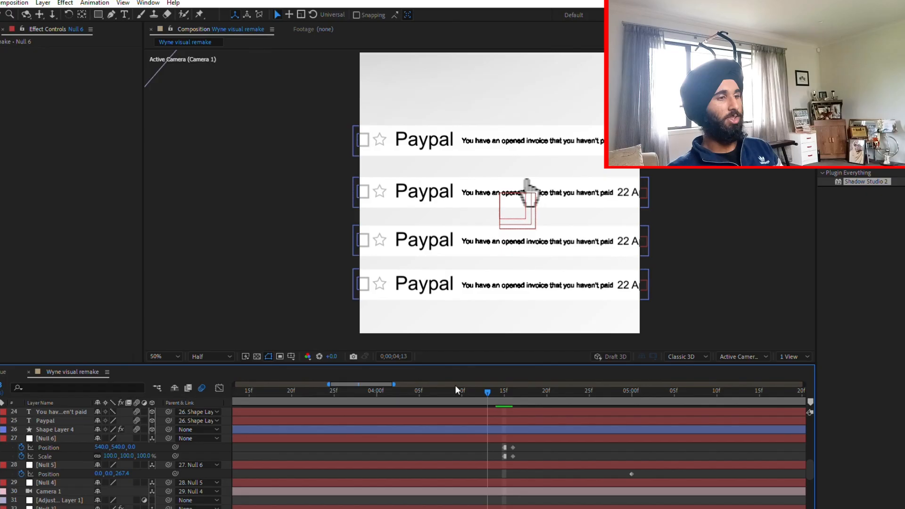
pyautogui.press('-')
pyautogui.scroll(-1, 422, 453)
pyautogui.click(403, 392)
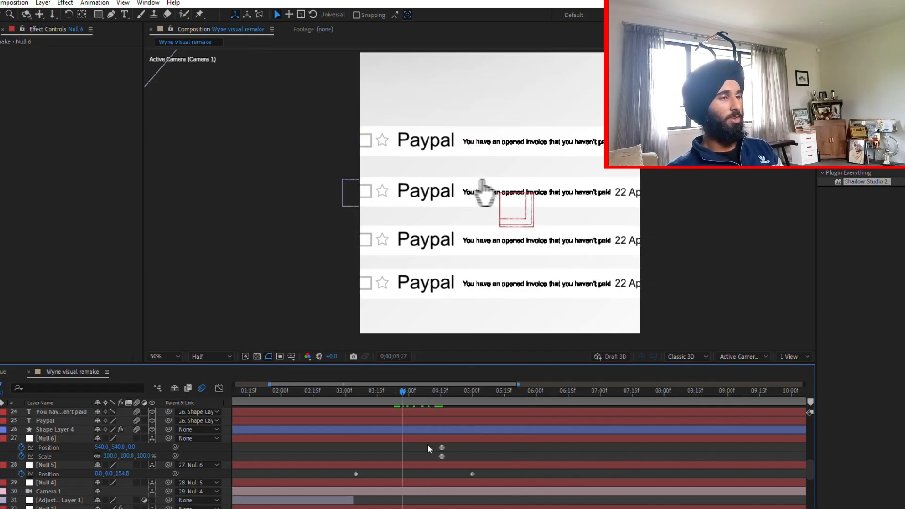
pyautogui.press('space')
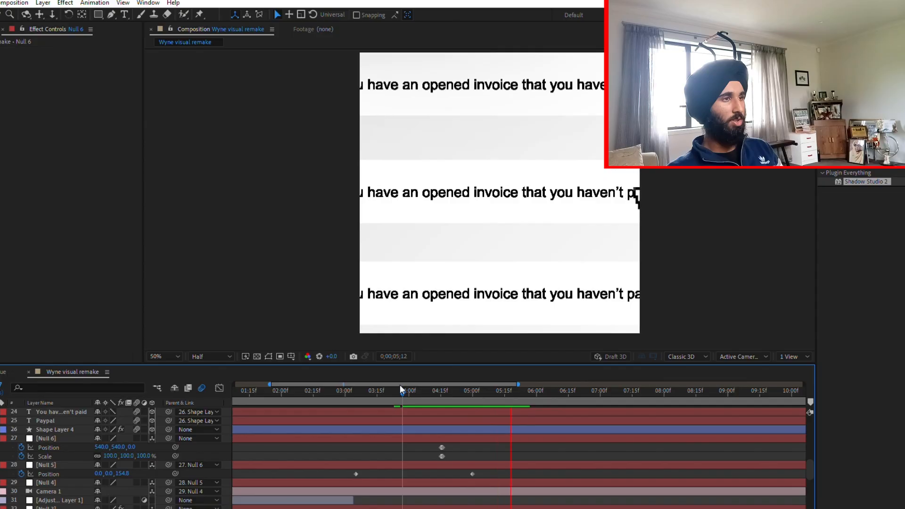
pyautogui.press('space')
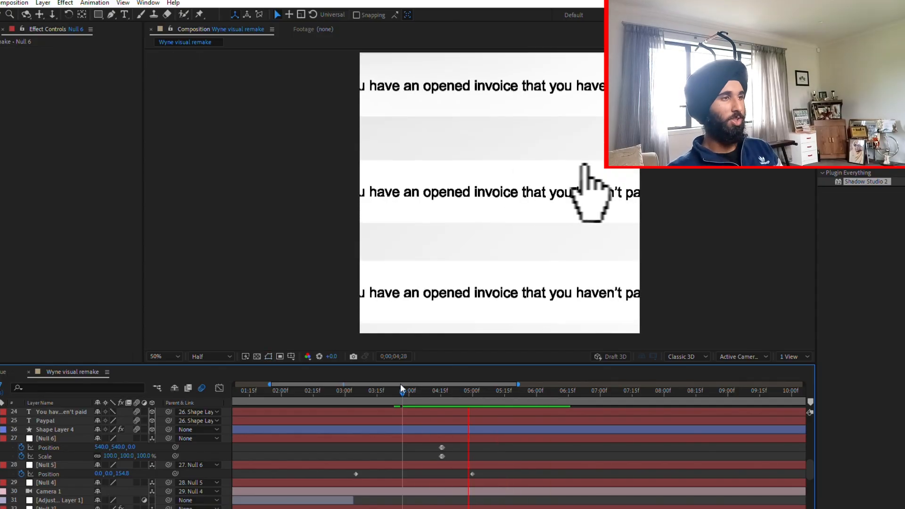
pyautogui.moveTo(401, 384); pyautogui.dragTo(429, 386)
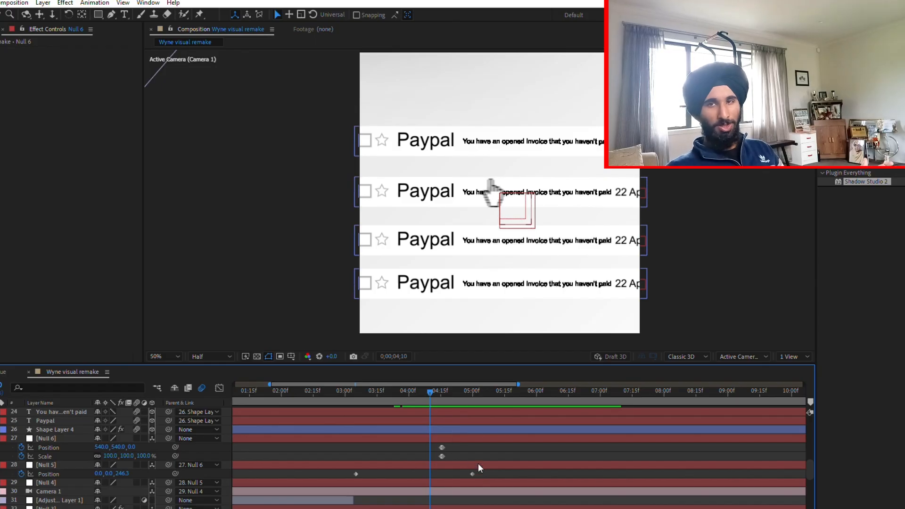
# Add an adjustment layer above the hand cursor layer, find "lens blur" in the effects, and apply Camera Lens Blur to it
pyautogui.scroll(10, 478, 467)
pyautogui.click(448, 411)
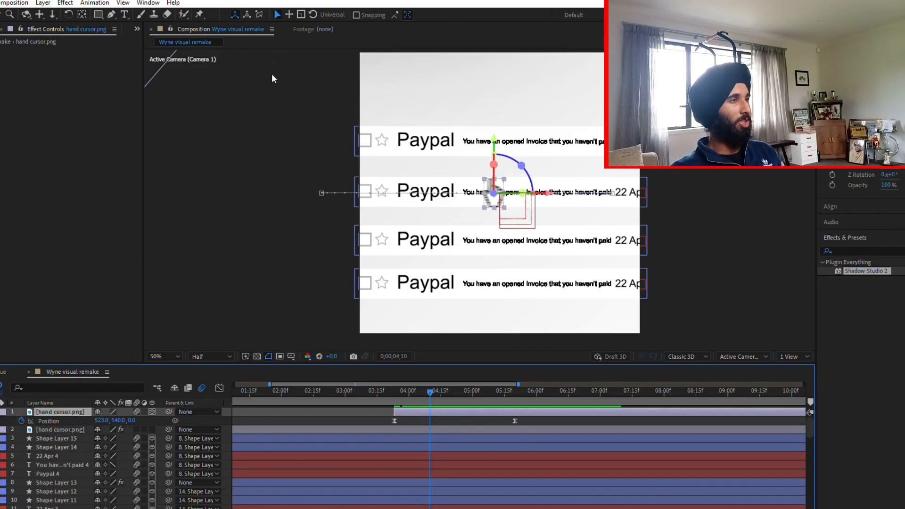
pyautogui.hotkey('ctrl', 'alt', 'y')
pyautogui.click(846, 220)
pyautogui.write('le')
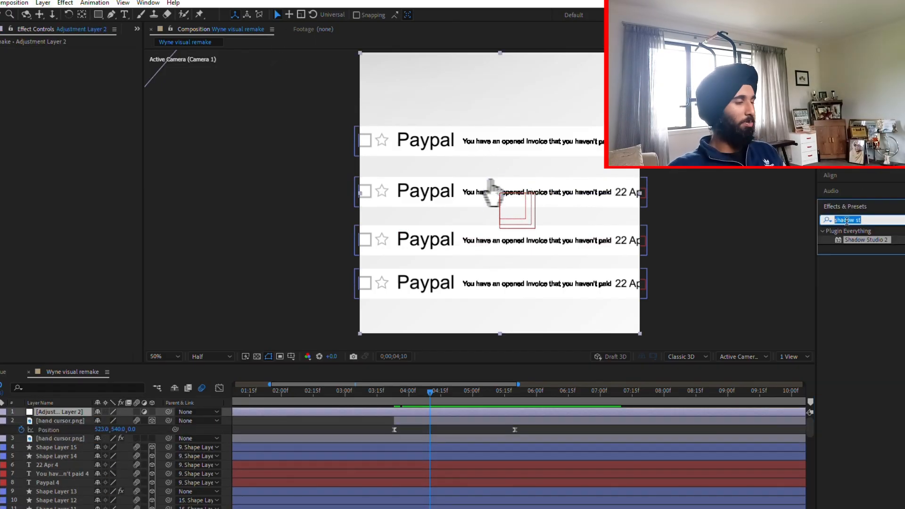
pyautogui.write('ns blur')
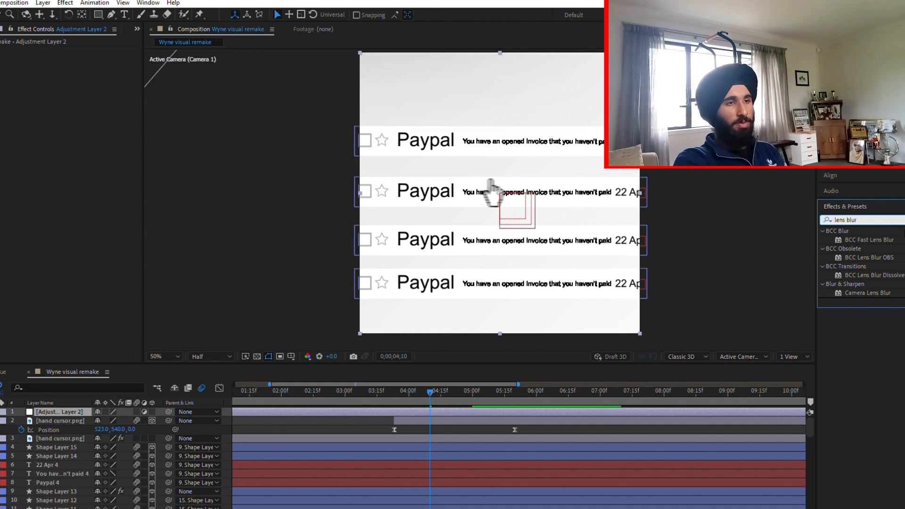
pyautogui.click(871, 292)
pyautogui.moveTo(628, 242); pyautogui.dragTo(416, 406)
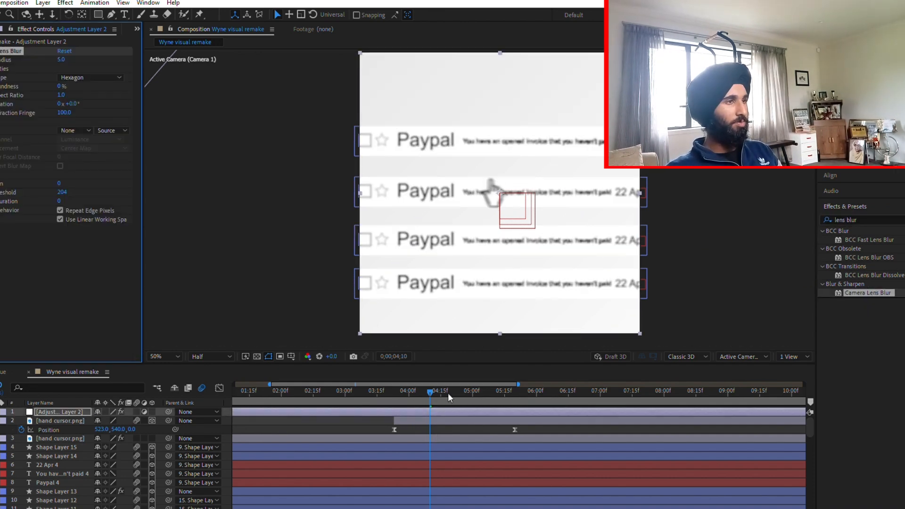
# Keyframe the adjustment layer's Blur Radius at 0;00;04;14, just before the sudden zoom, with a value of 0
pyautogui.scroll(-5, 445, 425)
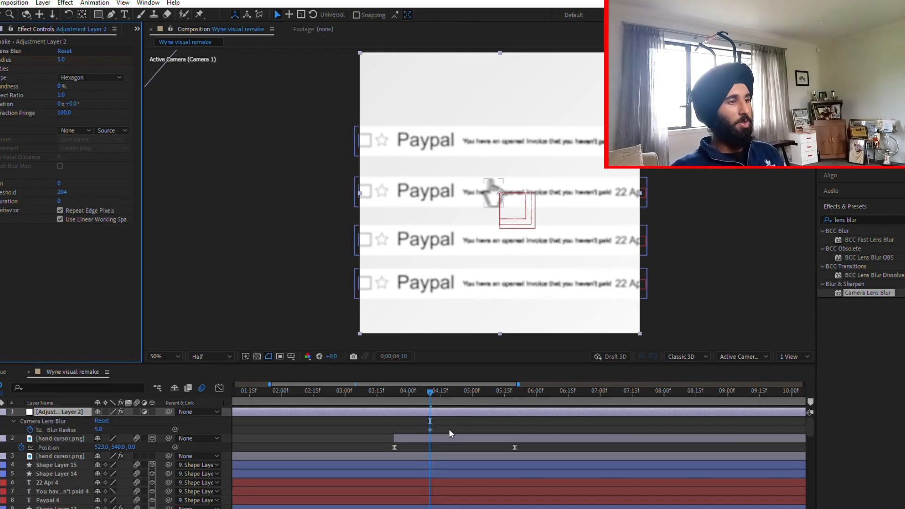
pyautogui.scroll(-5, 435, 429)
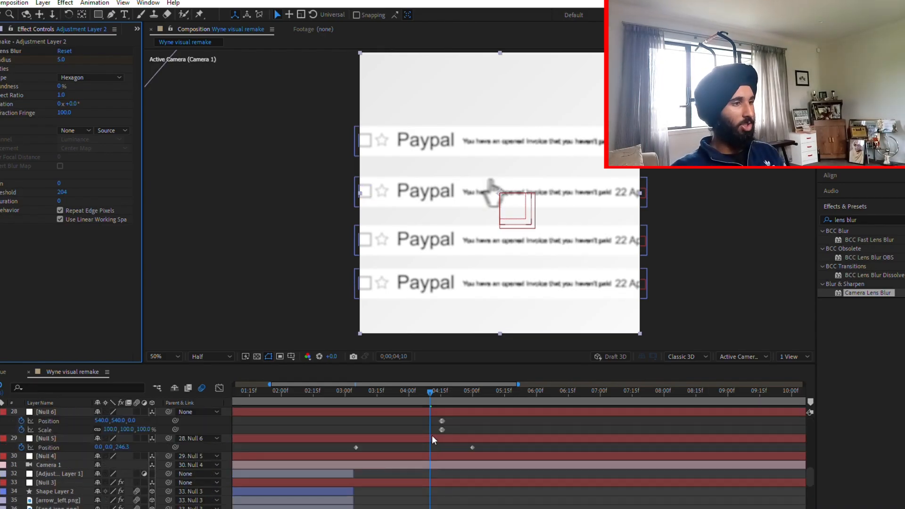
pyautogui.scroll(2, 433, 434)
pyautogui.moveTo(446, 391); pyautogui.dragTo(455, 389)
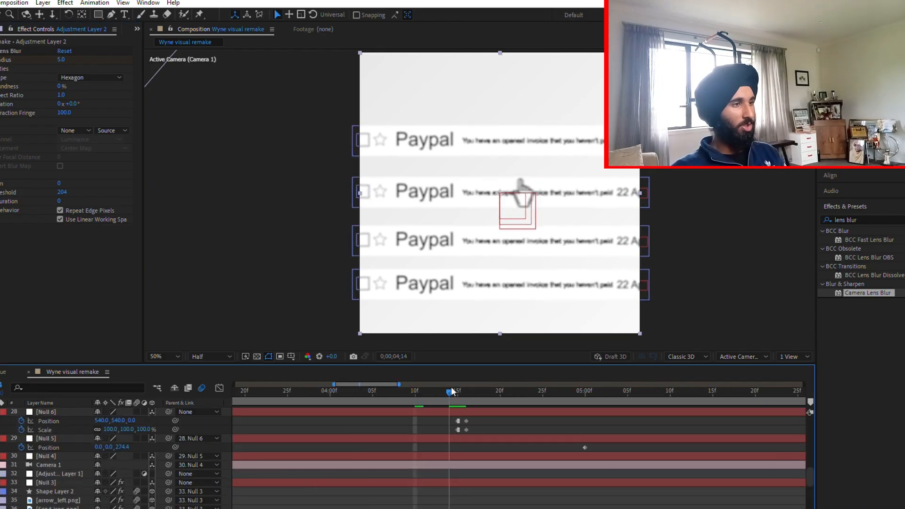
pyautogui.click(464, 409)
pyautogui.press('u')
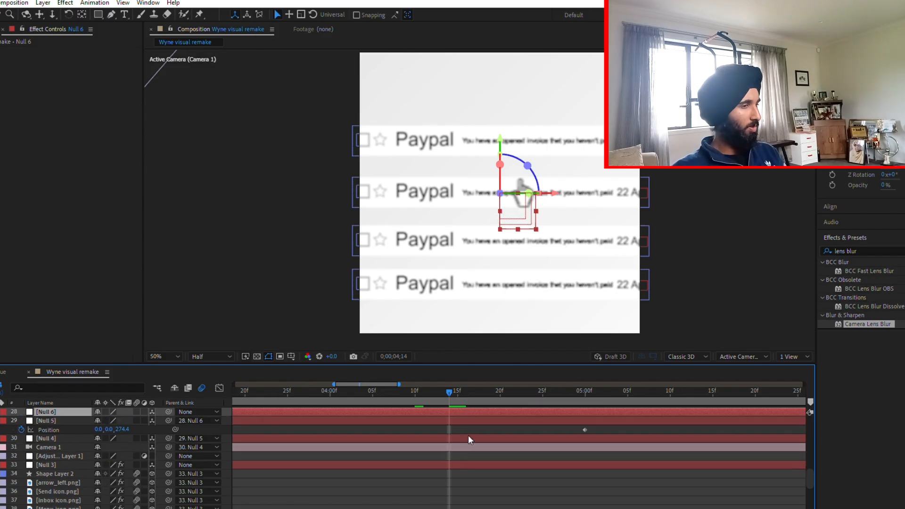
pyautogui.scroll(10, 459, 436)
pyautogui.click(429, 421)
pyautogui.moveTo(415, 430); pyautogui.dragTo(450, 423)
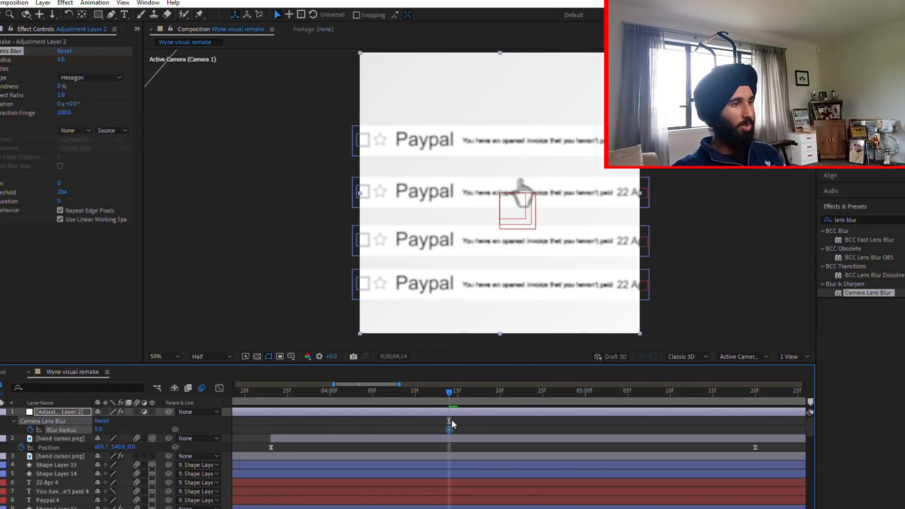
pyautogui.click(486, 420)
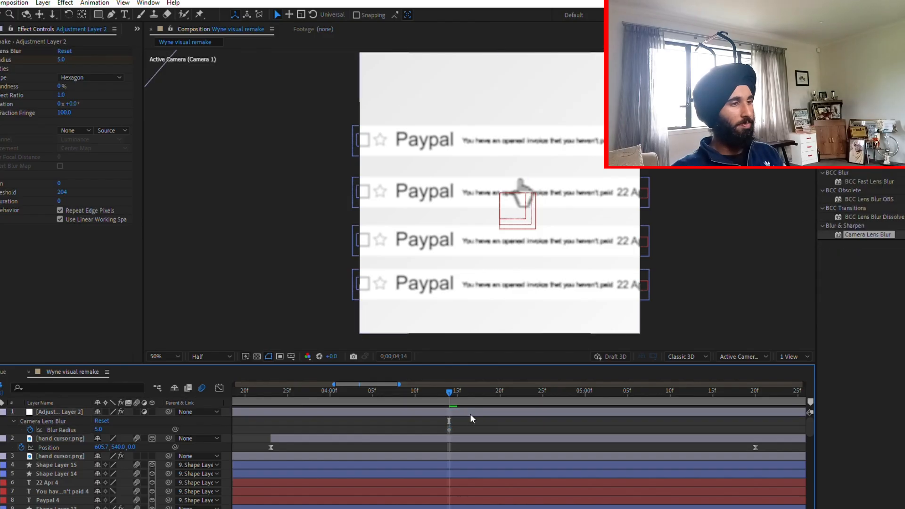
pyautogui.moveTo(63, 56); pyautogui.dragTo(64, 61)
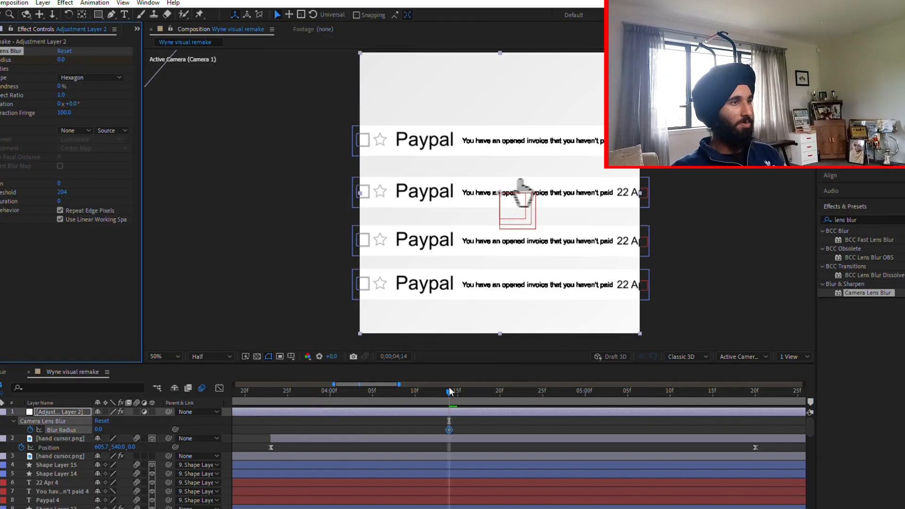
# Set the Blur Radius to 10 at 0;00;04;15 on the adjustment layer
pyautogui.moveTo(449, 392)
pyautogui.mouseDown()
pyautogui.moveTo(467, 387)
pyautogui.moveTo(457, 387)
pyautogui.mouseUp()
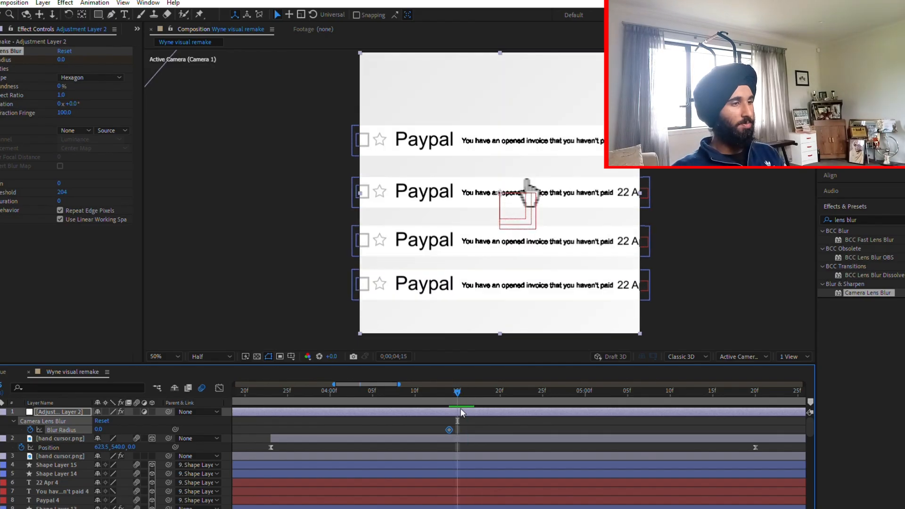
pyautogui.click(206, 188)
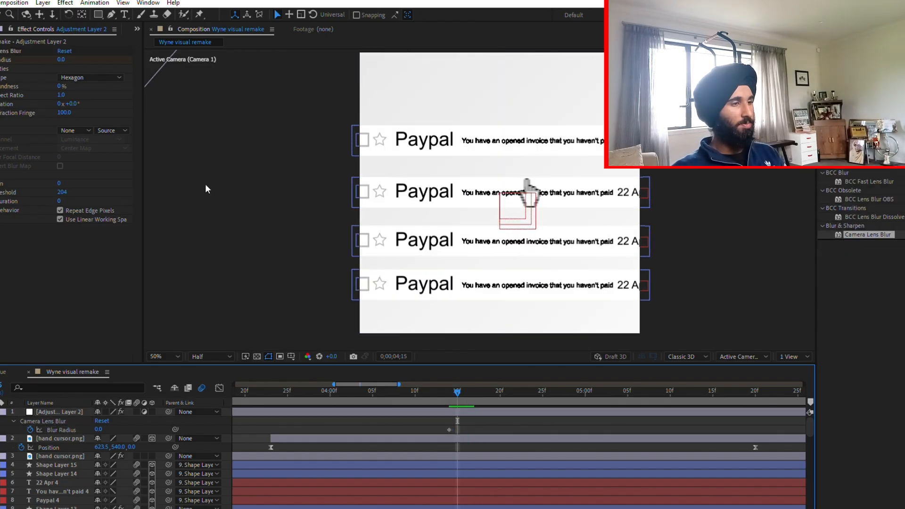
pyautogui.click(61, 58)
pyautogui.write('10')
pyautogui.press('Return')
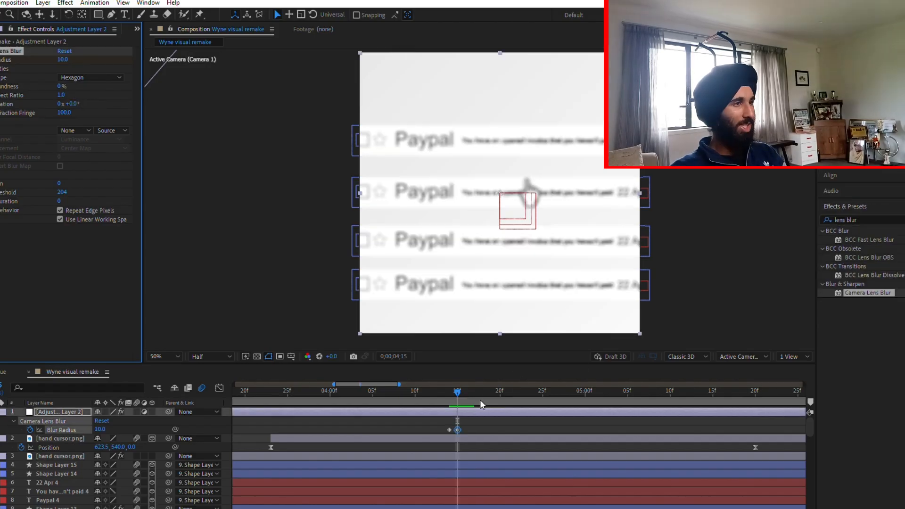
# Set the Blur Radius to 0 at 0;00;04;21 and preview the blur through the zoom
pyautogui.moveTo(463, 387); pyautogui.dragTo(509, 392)
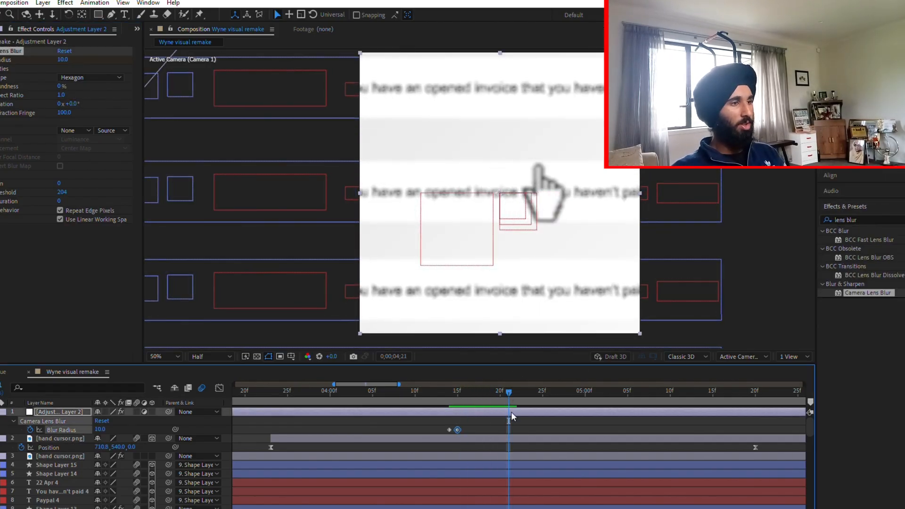
pyautogui.click(512, 422)
pyautogui.click(65, 58)
pyautogui.write('0')
pyautogui.press('Return')
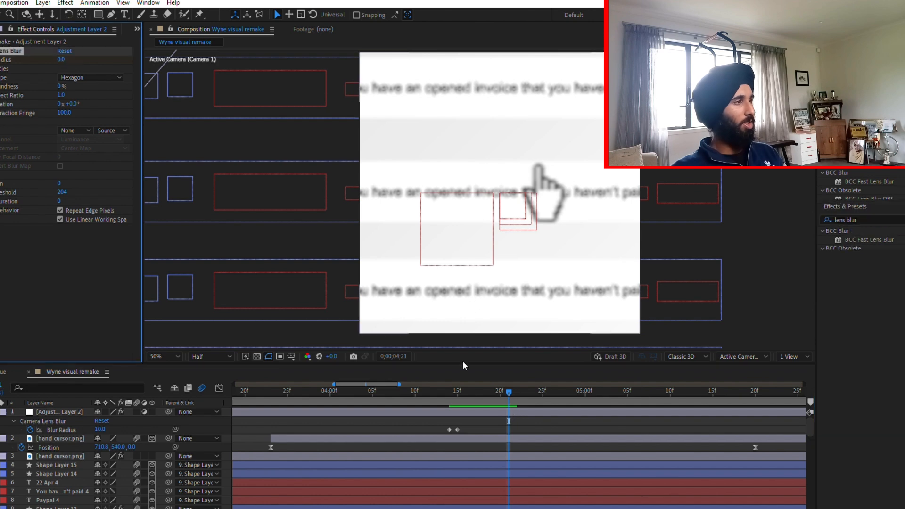
pyautogui.click(450, 390)
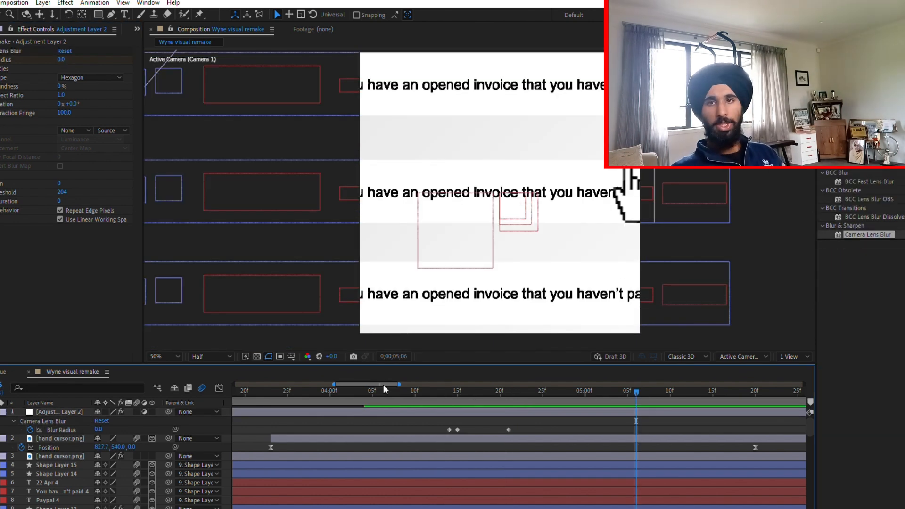
# Add another null above Null 6, make it 3D, and parent Null 6 to it
pyautogui.scroll(-5, 506, 442)
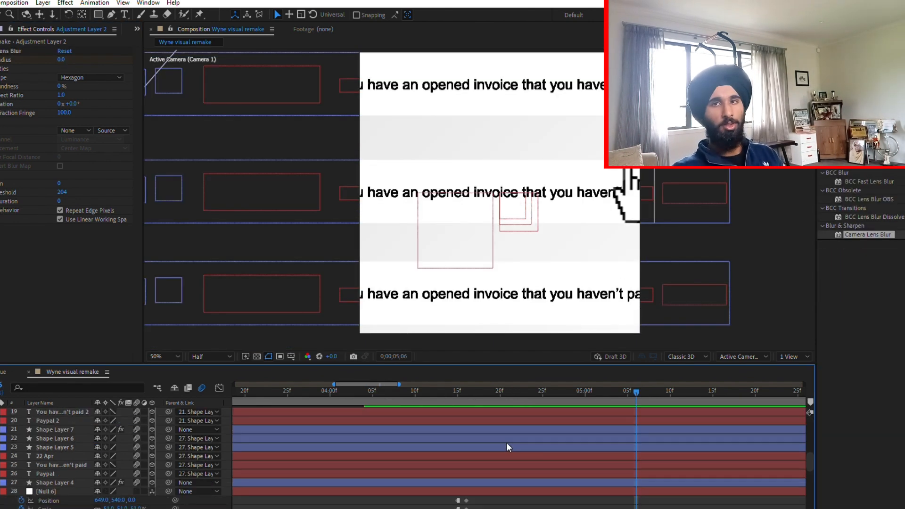
pyautogui.scroll(-1, 490, 443)
pyautogui.click(495, 466)
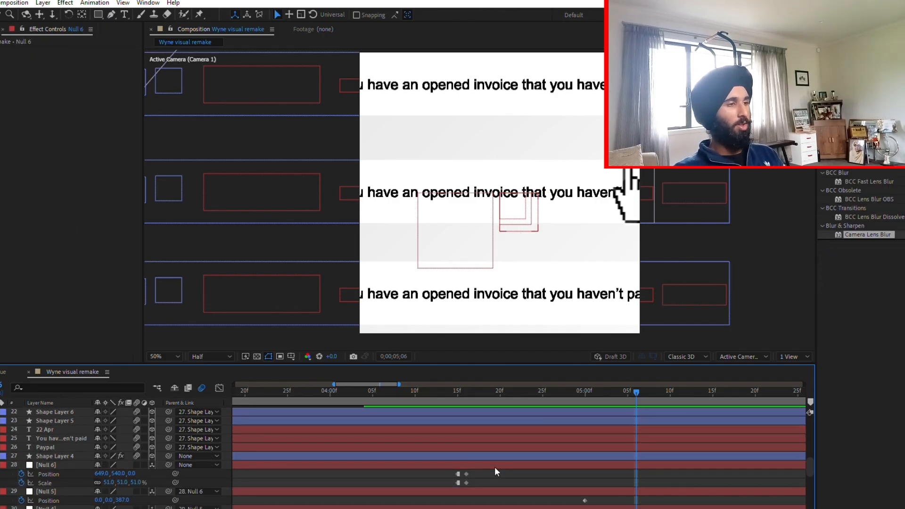
pyautogui.click(493, 462)
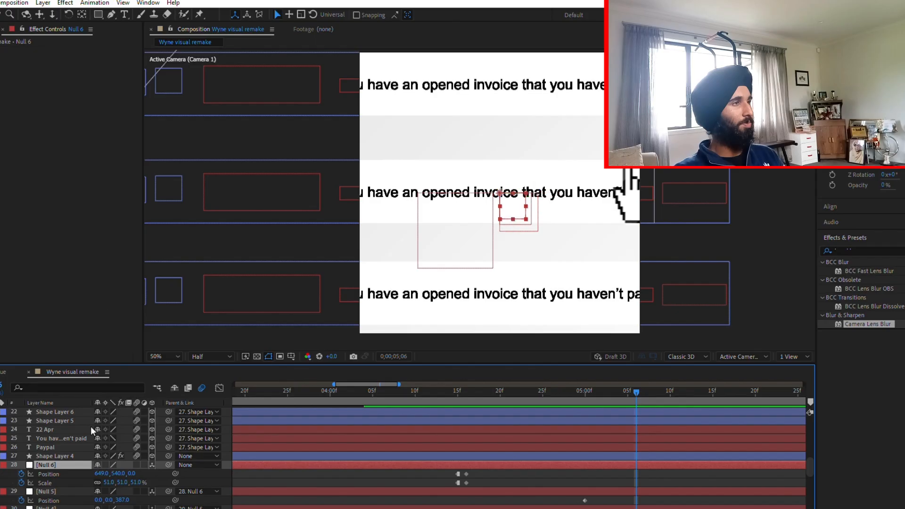
pyautogui.hotkey('ctrl', 'alt', 'shift', 'y')
pyautogui.click(162, 472)
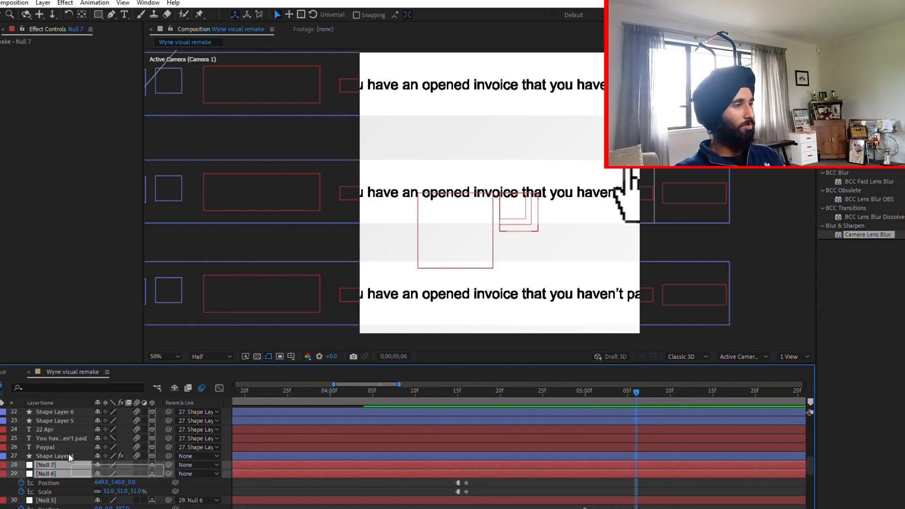
pyautogui.moveTo(168, 464); pyautogui.dragTo(65, 462)
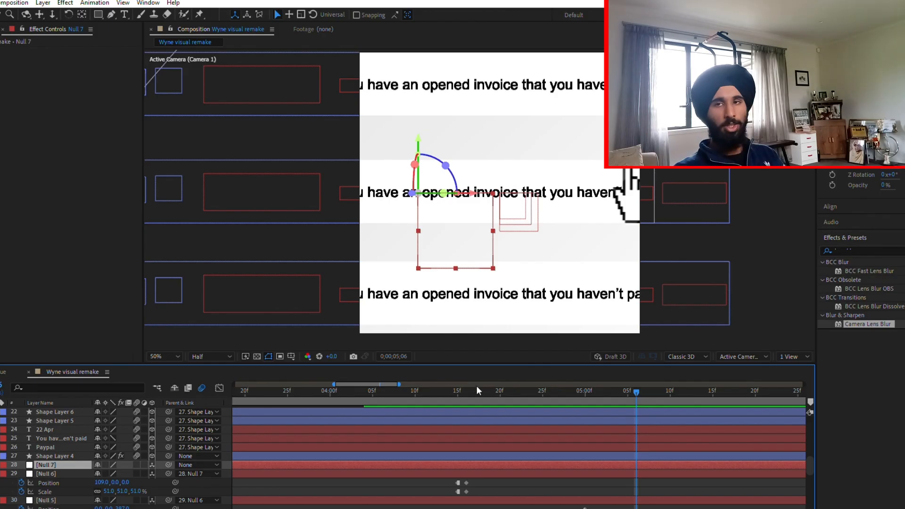
# Keyframe Null 7's Position from X 540 at 0;00;04;15 to 757 at 0;00;05;18, easing it with an early speed peak
pyautogui.click(455, 389)
pyautogui.press('p')
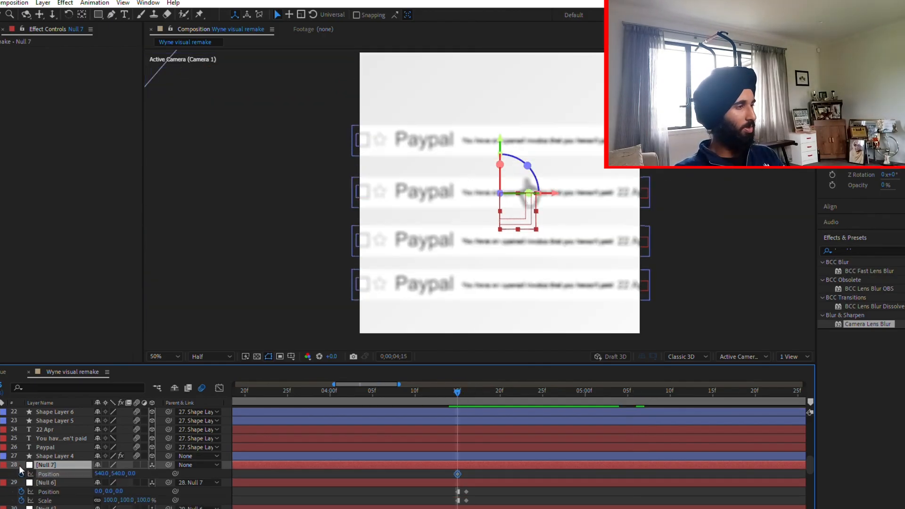
pyautogui.moveTo(476, 390); pyautogui.dragTo(739, 409)
pyautogui.moveTo(104, 473); pyautogui.dragTo(228, 467)
pyautogui.hotkey('shift', 'F3')
pyautogui.moveTo(691, 490); pyautogui.dragTo(608, 483)
pyautogui.click(658, 432)
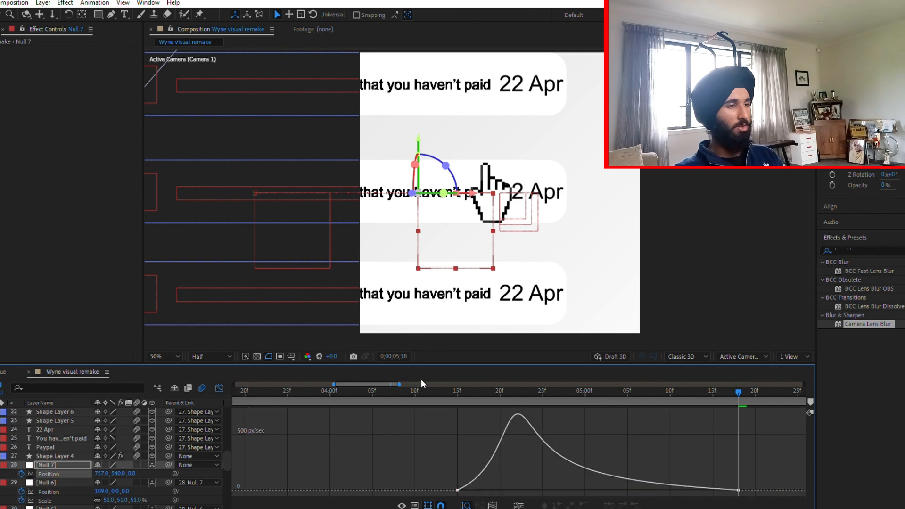
pyautogui.press('j')
pyautogui.hotkey('shift', 'F3')
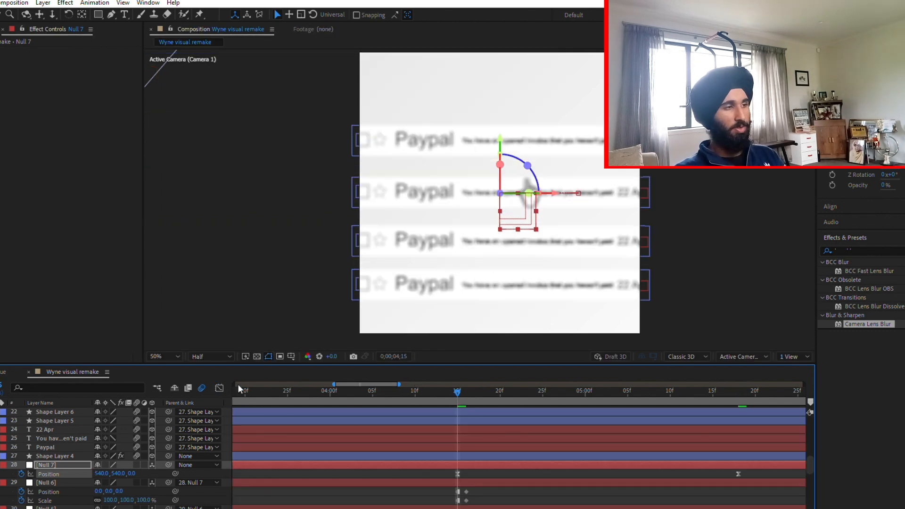
# Preview the blurred zoom and the sideways camera move along the email rows
pyautogui.click(468, 464)
pyautogui.press('space')
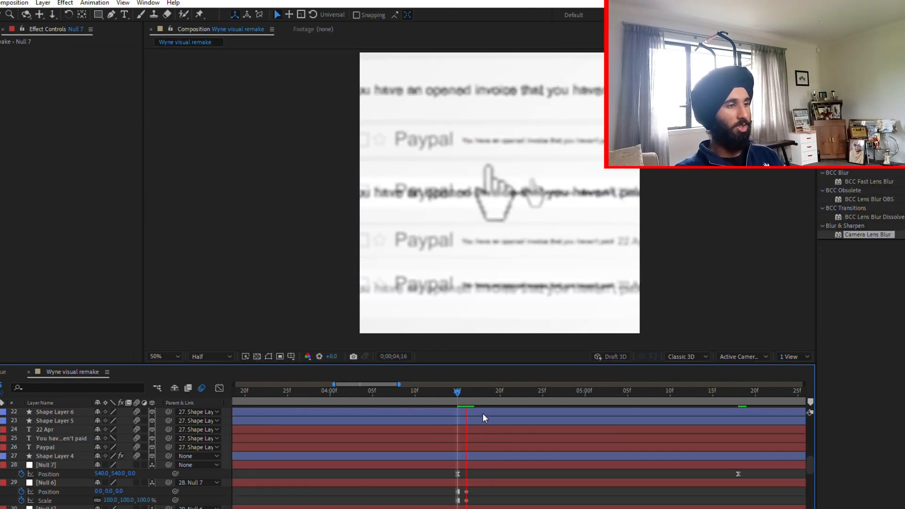
pyautogui.scroll(-4, 477, 435)
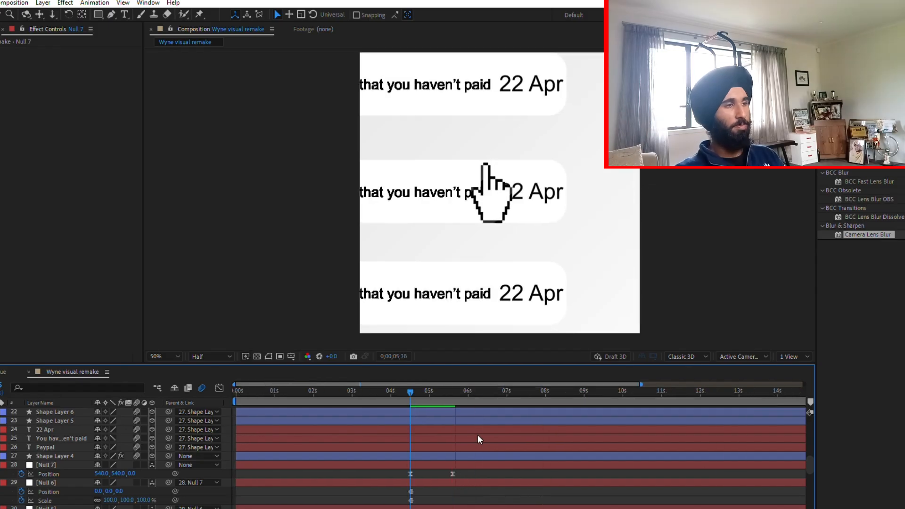
pyautogui.click(384, 382)
pyautogui.press('space')
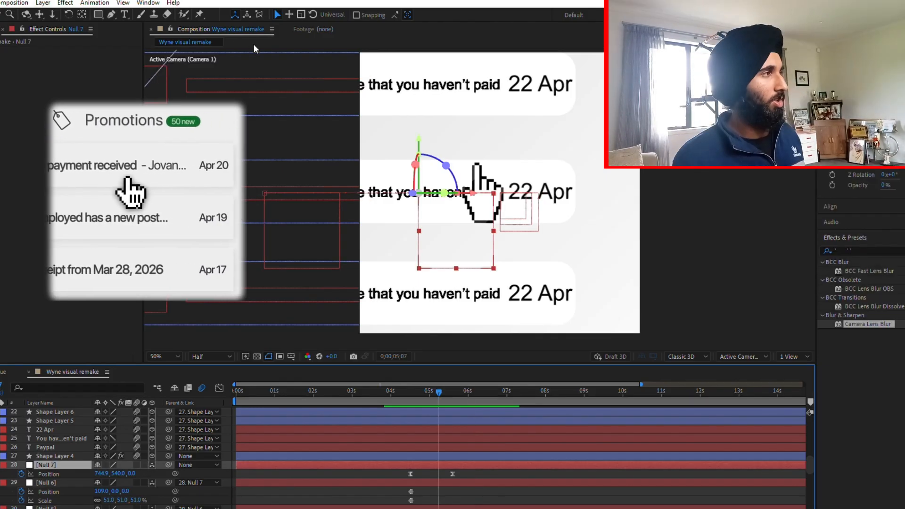
# Add a 3D null above Null 7 and parent Null 7 to it
pyautogui.hotkey('ctrl', 'alt', 'shift', 'y')
pyautogui.click(152, 465)
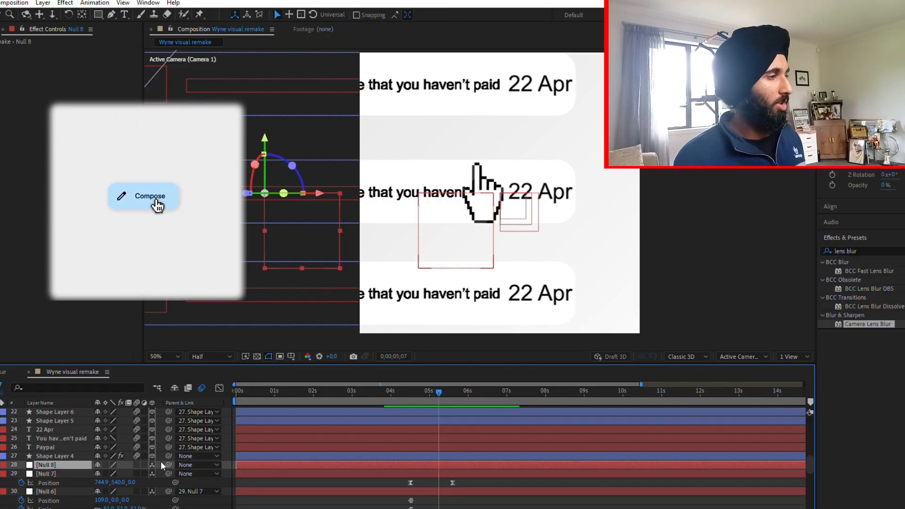
pyautogui.moveTo(168, 474); pyautogui.dragTo(163, 464)
# Keyframe Null 8's Position from 0;00;05;07 to X about 863 at 0;00;06;15, easing the move in the speed graph
pyautogui.press('p')
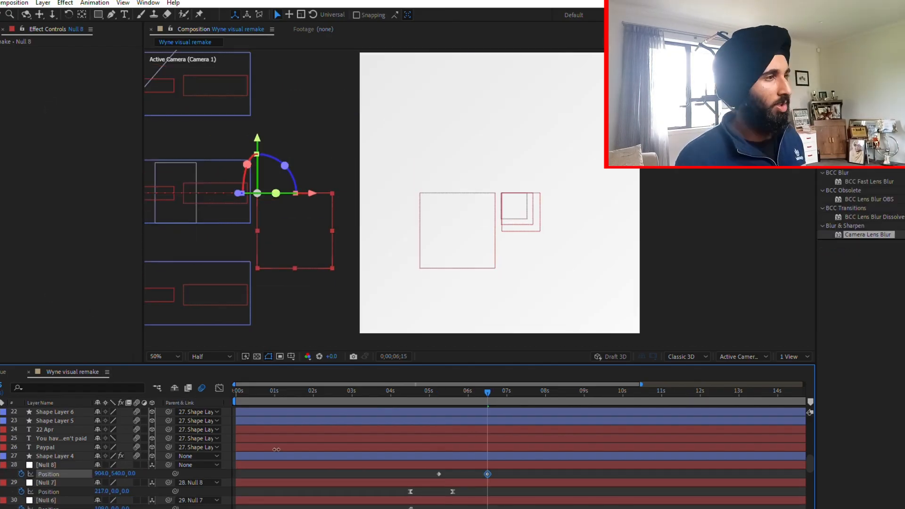
pyautogui.moveTo(276, 449); pyautogui.dragTo(255, 449)
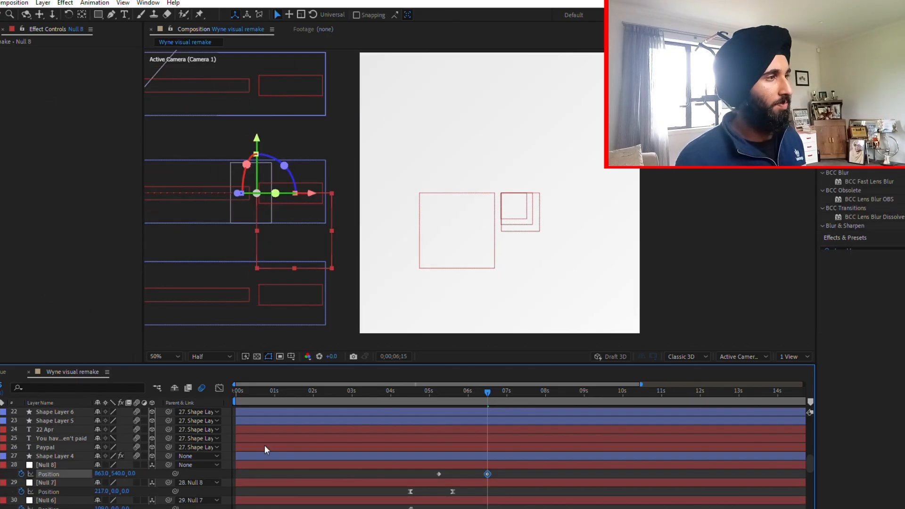
pyautogui.moveTo(517, 476); pyautogui.dragTo(396, 466)
pyautogui.hotkey('shift', 'F3')
pyautogui.moveTo(448, 482); pyautogui.dragTo(481, 473)
pyautogui.hotkey('shift', 'F3')
# Preview the camera sliding past the email rows to the empty background from about 0;00;04;15
pyautogui.click(411, 386)
pyautogui.press('space')
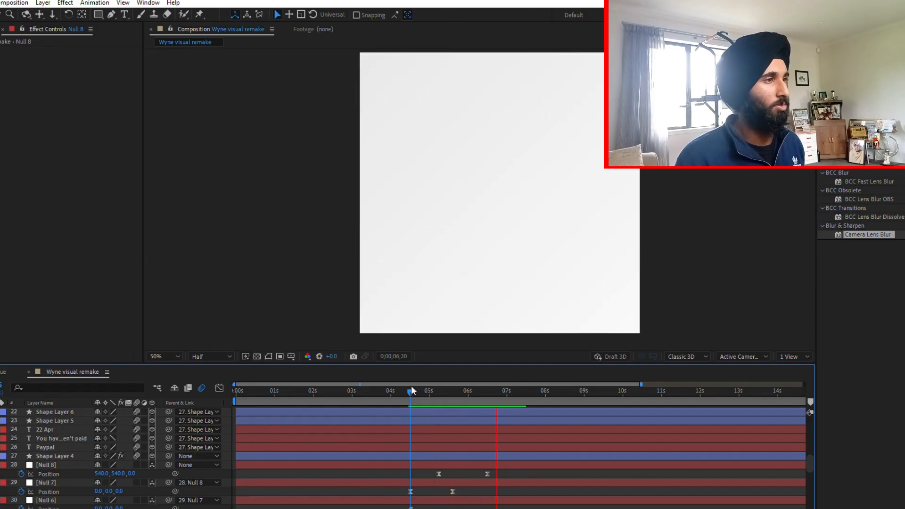
pyautogui.press('space')
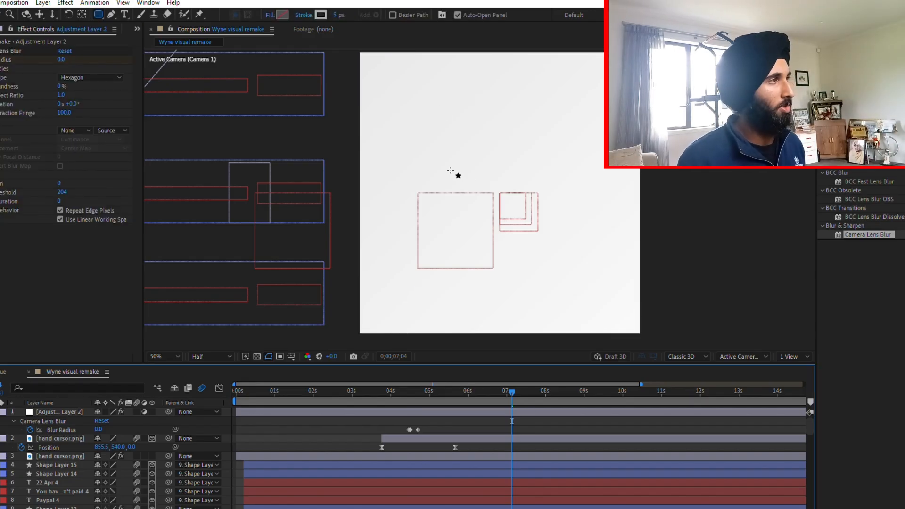
# Draw an outlined rounded rectangle about 480 px wide near the frame's centre at 0;00;07;04 and make its layer 3D
pyautogui.moveTo(443, 171)
pyautogui.mouseDown()
pyautogui.moveTo(565, 206)
pyautogui.moveTo(571, 197)
pyautogui.mouseUp()
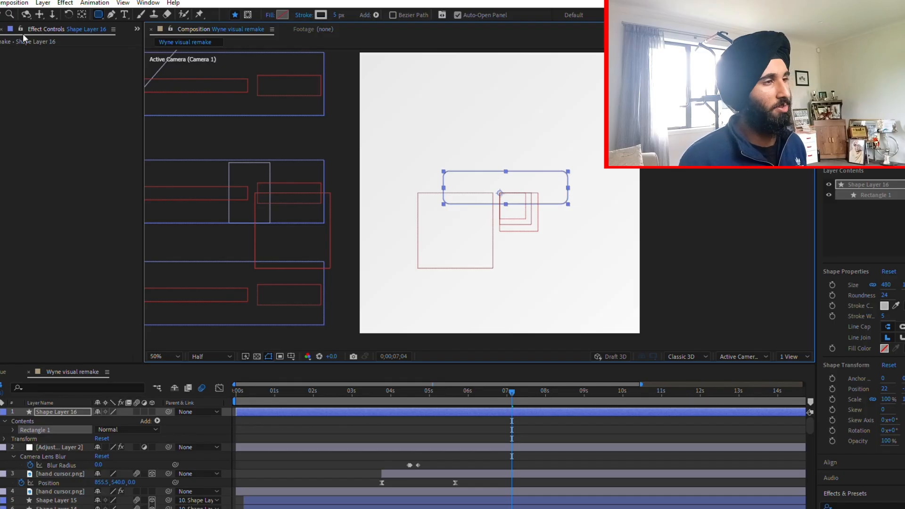
pyautogui.press('v')
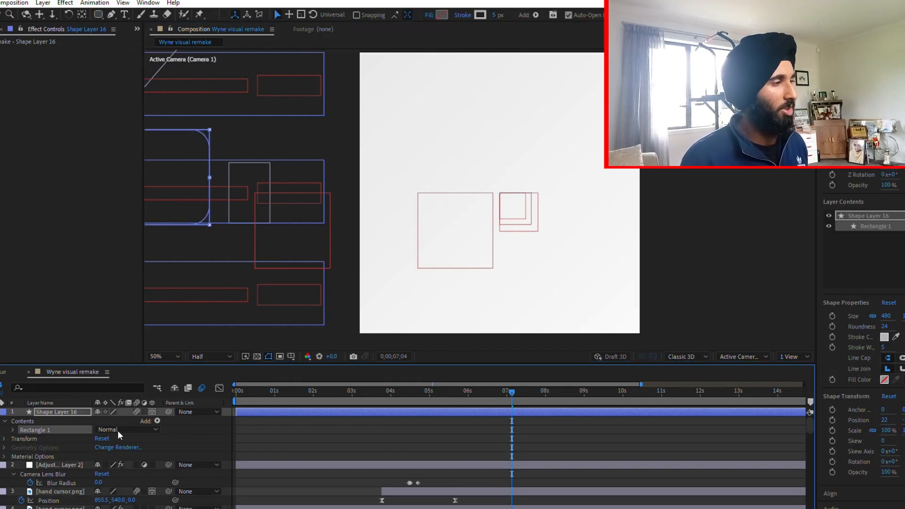
# Scale the rounded rectangle to 56%, place it over the background, and give it a light blue fill without a stroke
pyautogui.scroll(-2, 472, 215)
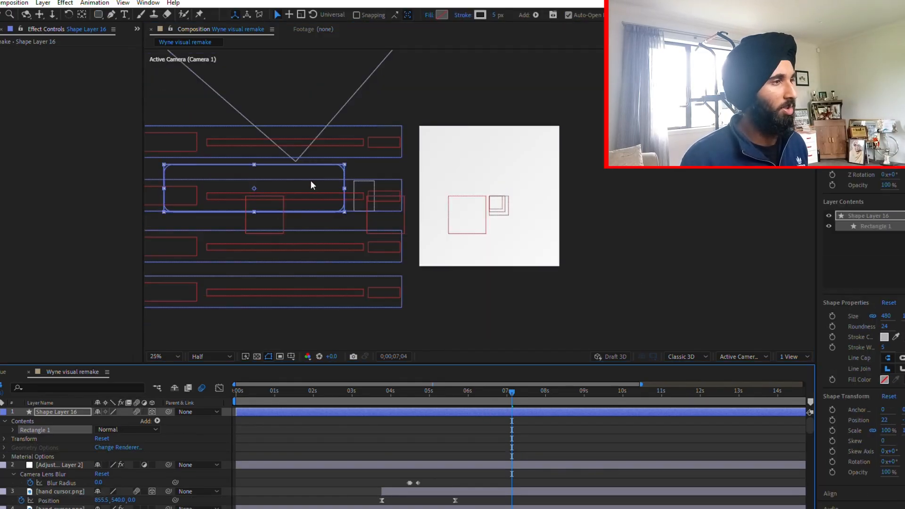
pyautogui.press('s')
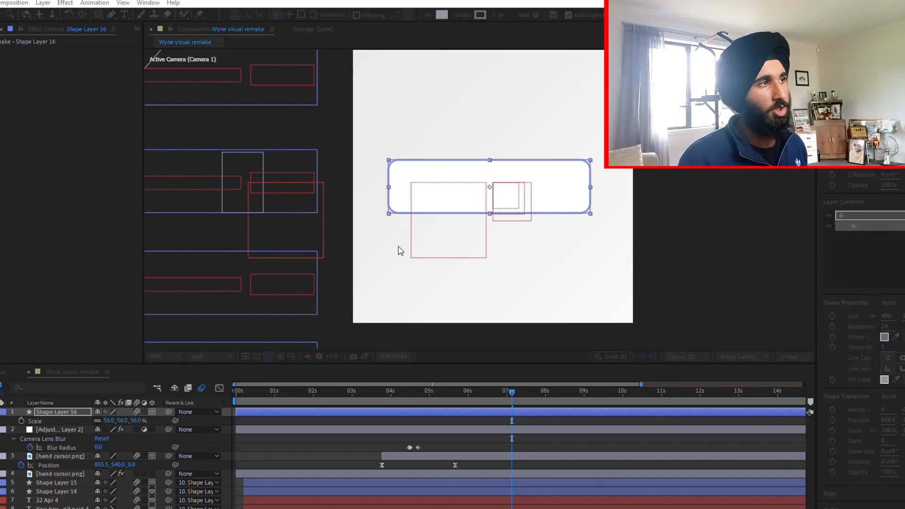
pyautogui.click(396, 218)
pyautogui.click(424, 273)
pyautogui.click(442, 15)
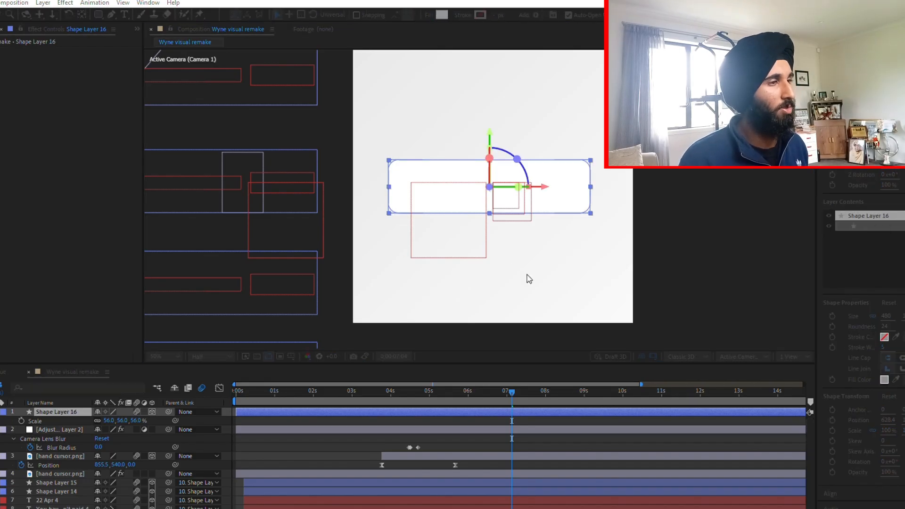
pyautogui.click(459, 210)
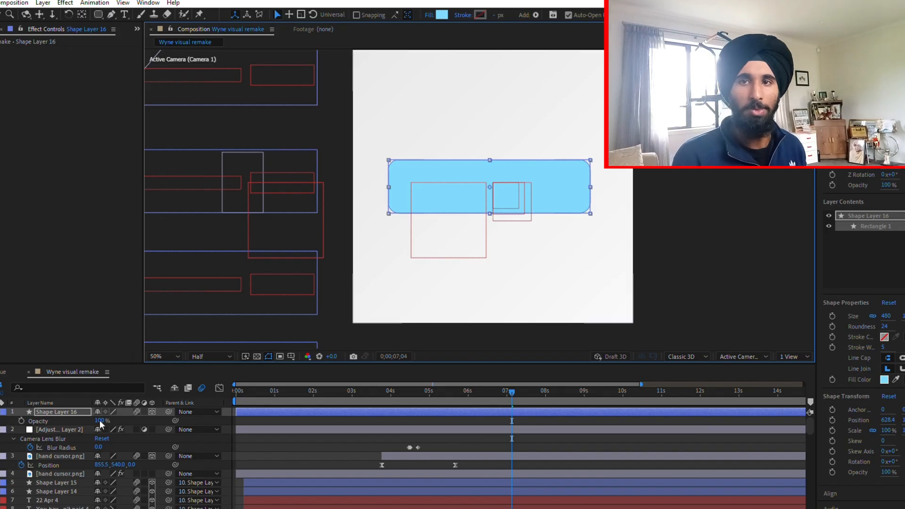
# Set the blue rectangle's opacity to 40% and reduce its scale to 40%
pyautogui.click(102, 421)
pyautogui.write('40')
pyautogui.press('Return')
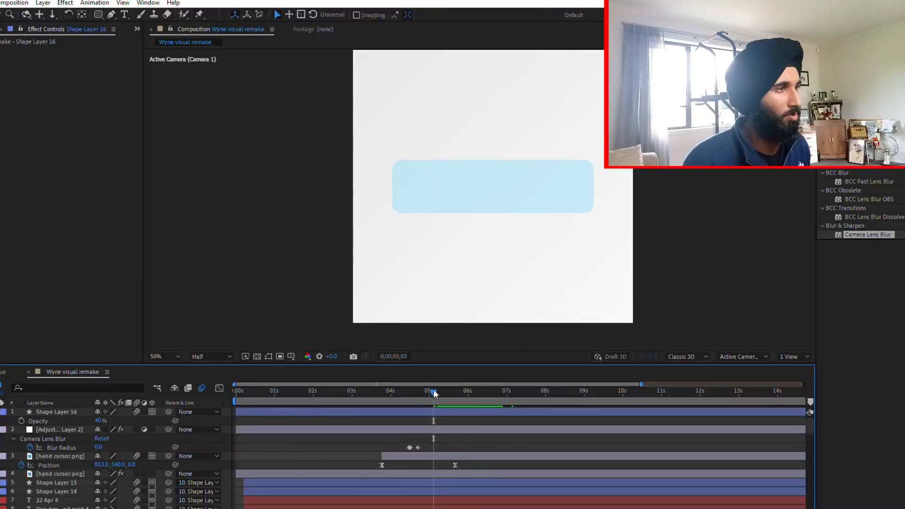
pyautogui.press('space')
pyautogui.press('space')
pyautogui.click(451, 410)
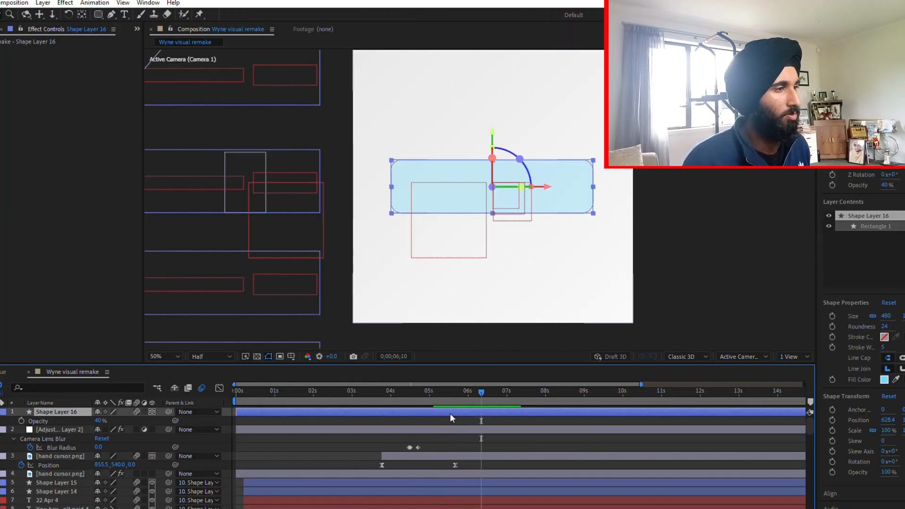
pyautogui.press('s')
pyautogui.moveTo(113, 414); pyautogui.dragTo(101, 420)
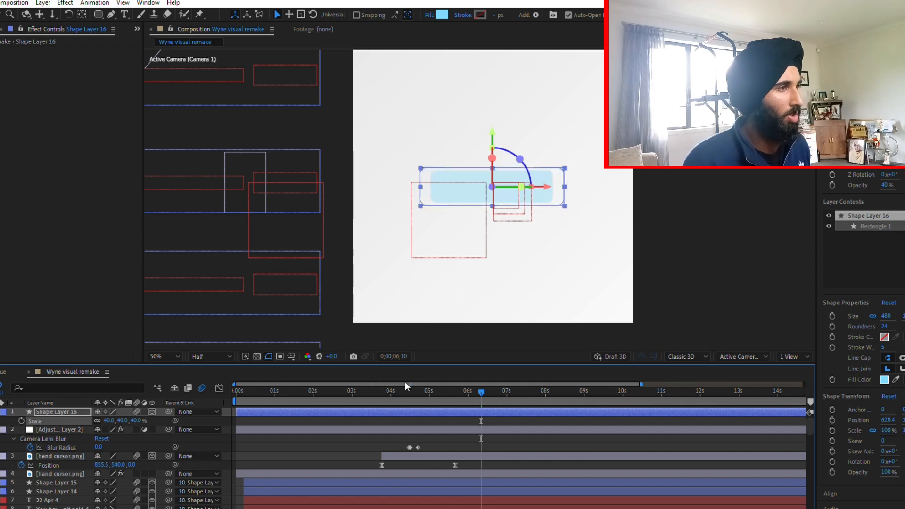
# Keyframe the blue rectangle's Opacity from 0% at 0;00;05;24 to 40% at 0;00;06;00
pyautogui.press('t')
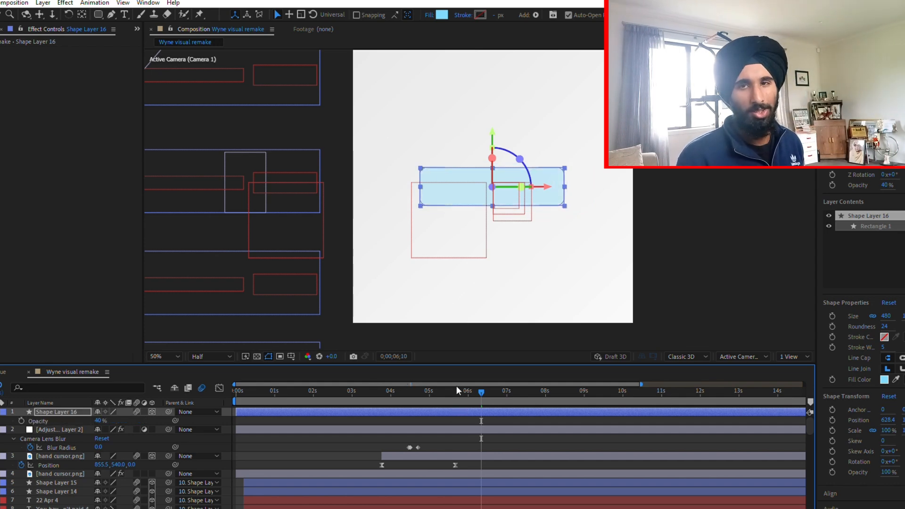
pyautogui.click(463, 390)
pyautogui.click(20, 419)
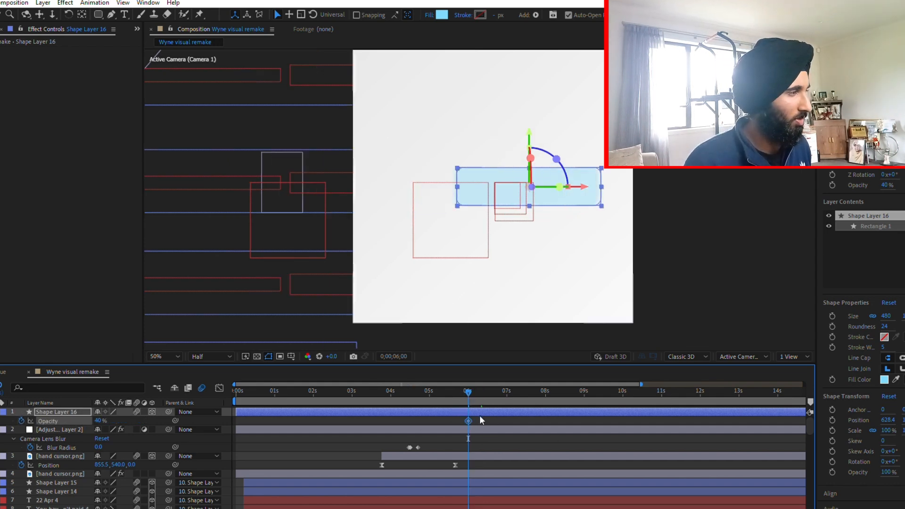
pyautogui.click(454, 392)
pyautogui.click(453, 392)
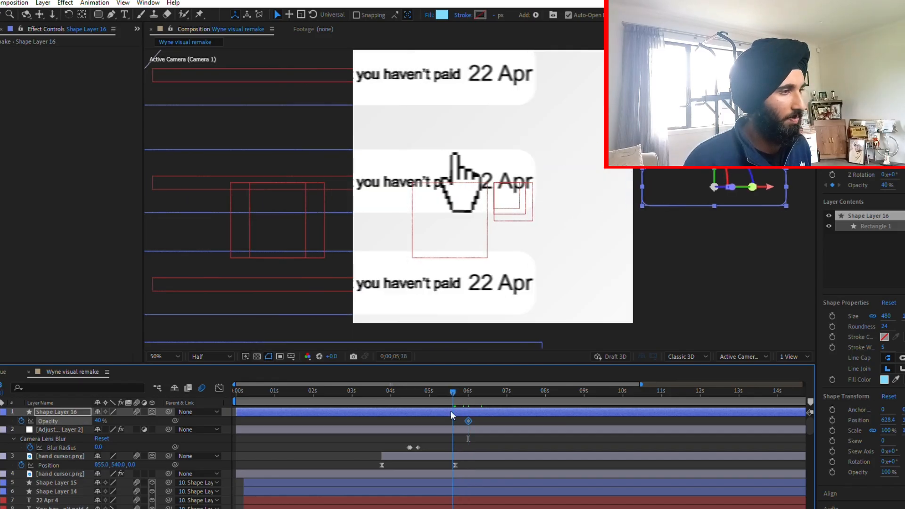
pyautogui.click(449, 423)
pyautogui.click(457, 391)
pyautogui.click(460, 390)
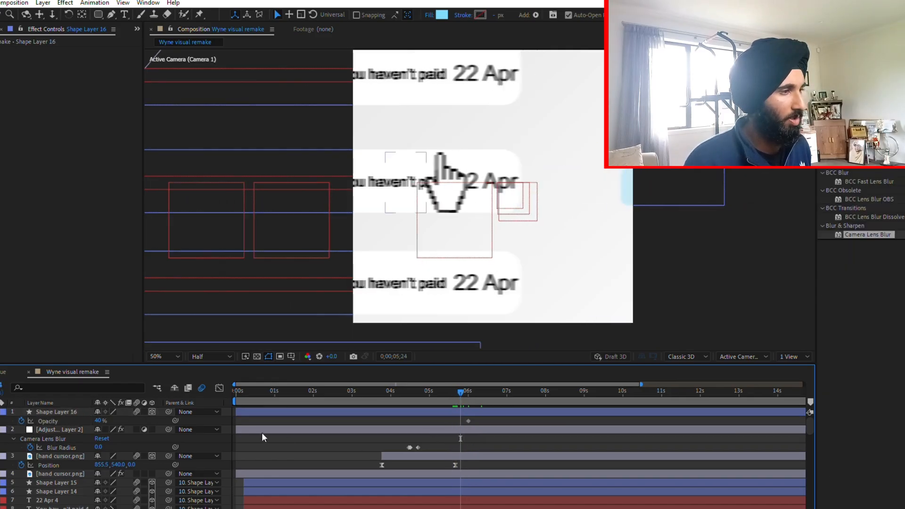
pyautogui.click(101, 420)
pyautogui.write('0')
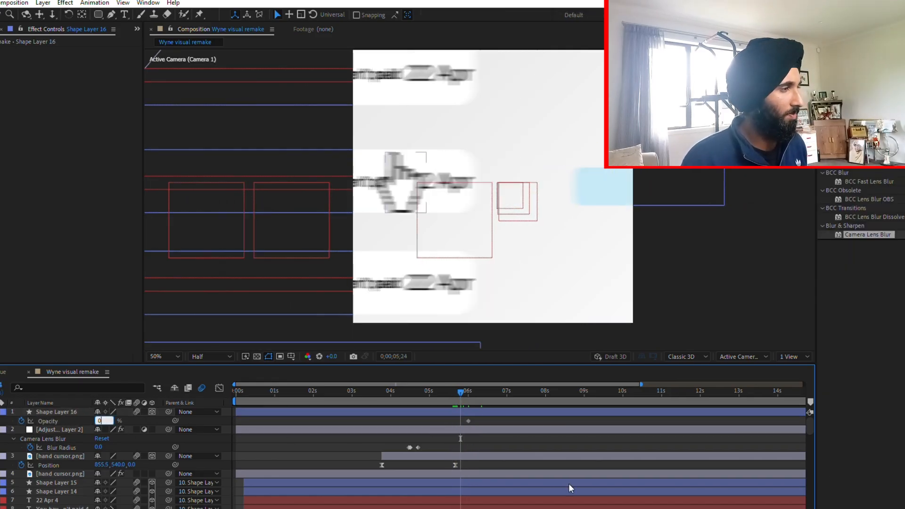
pyautogui.click(510, 411)
# Preview the blue rectangle's fade-in during the camera slide from about 0;00;05;21
pyautogui.press('space')
pyautogui.click(456, 388)
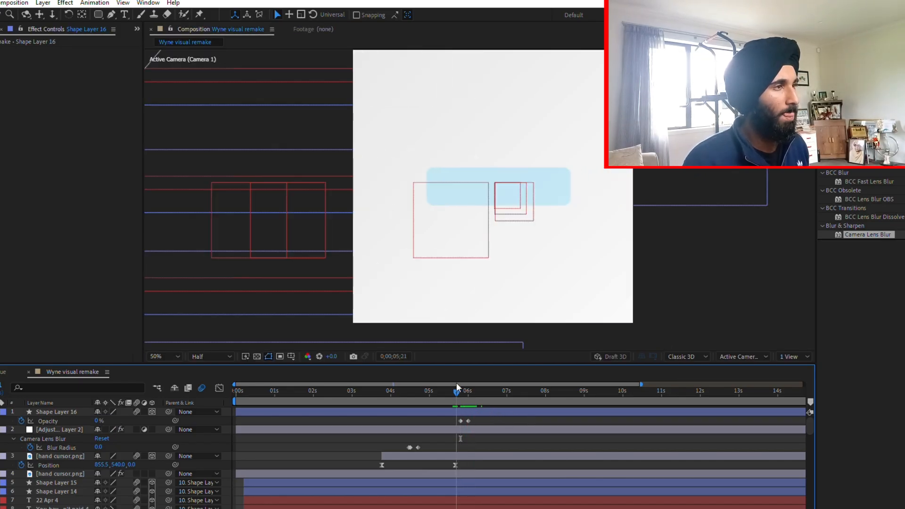
pyautogui.press('space')
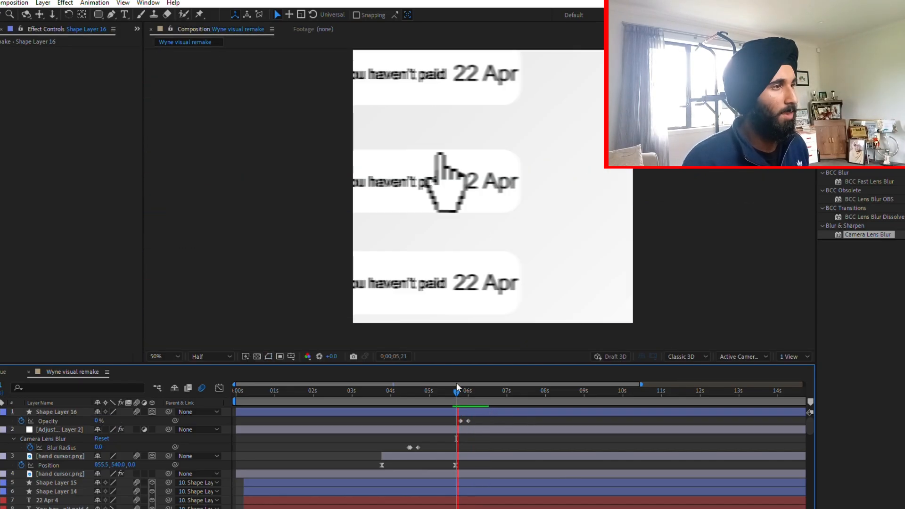
pyautogui.press('space')
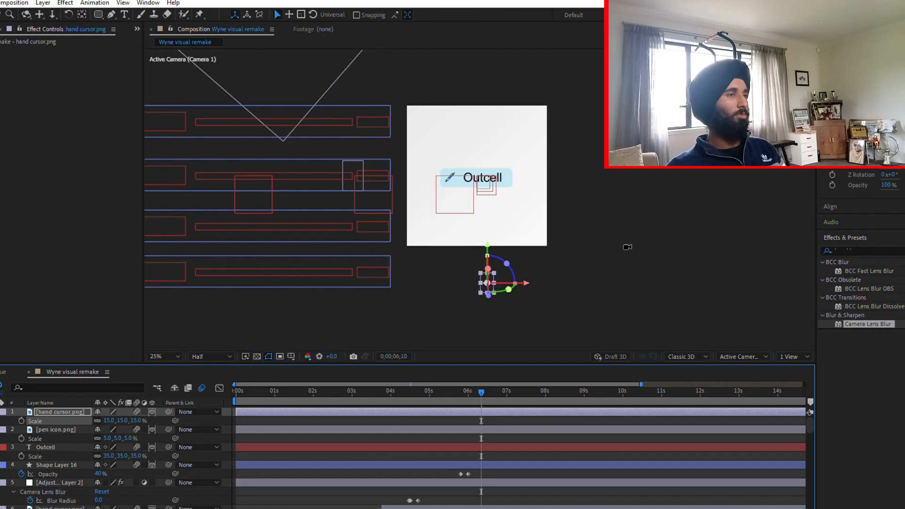
# Preview the camera sliding from the email rows to the Outcell button from about 0;00;05;15
pyautogui.scroll(2, 449, 292)
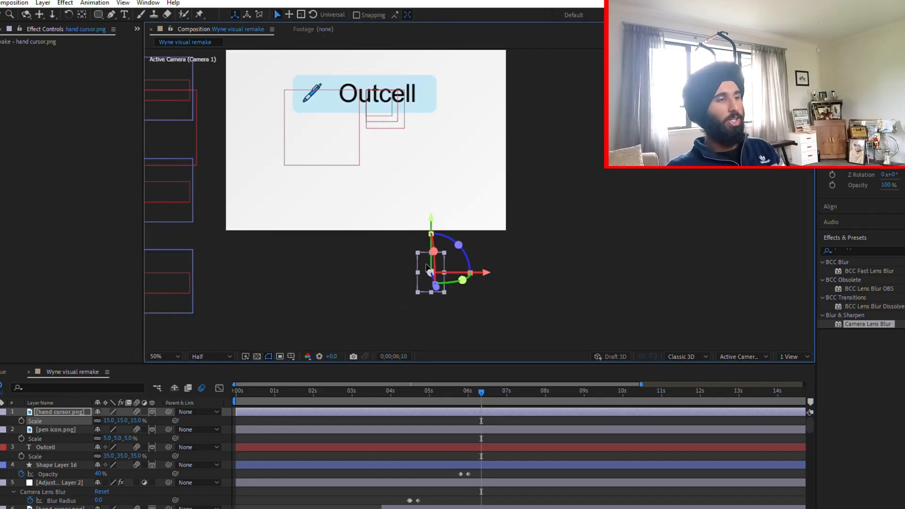
pyautogui.scroll(-2, 423, 117)
pyautogui.scroll(2, 423, 117)
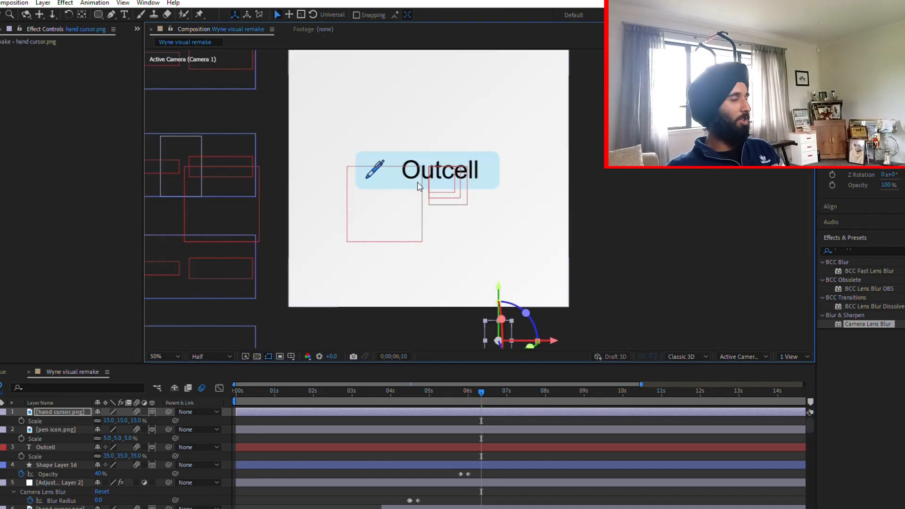
pyautogui.click(449, 391)
pyautogui.press('space')
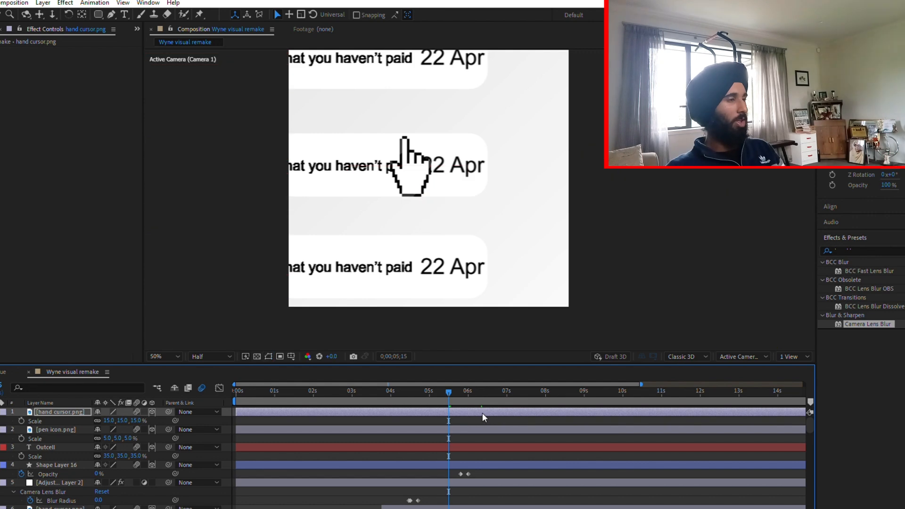
pyautogui.click(449, 391)
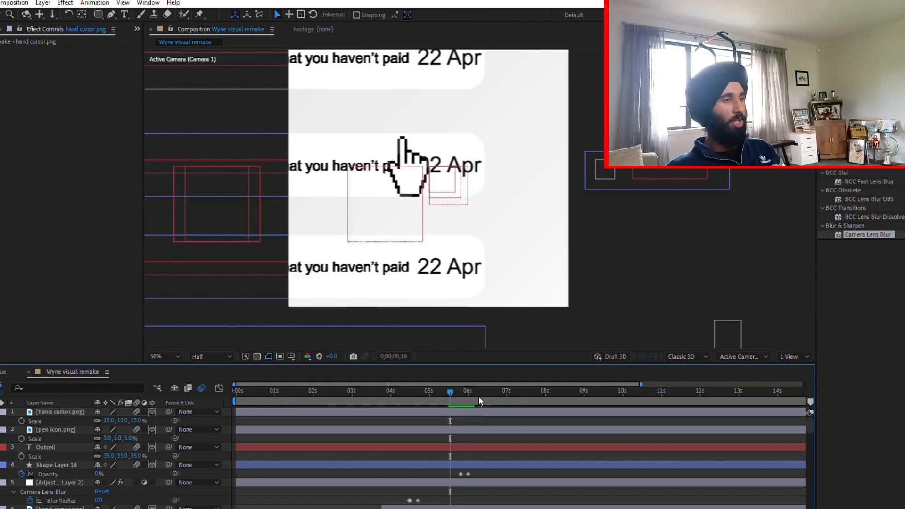
pyautogui.press('space')
pyautogui.press('space')
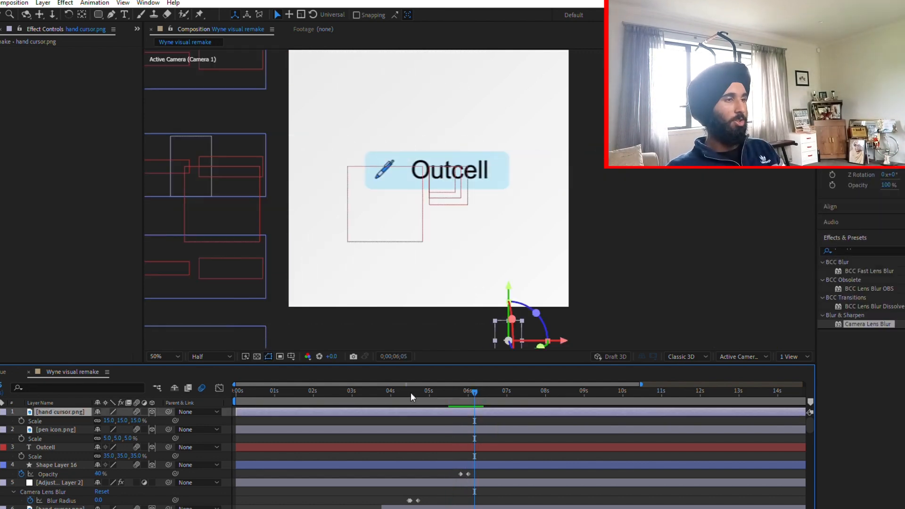
# Keyframe the hand cursor's Position from below the frame at 0;00;06;05 up to the Outcell button, with a starting Z Rotation of 203°
pyautogui.press('p')
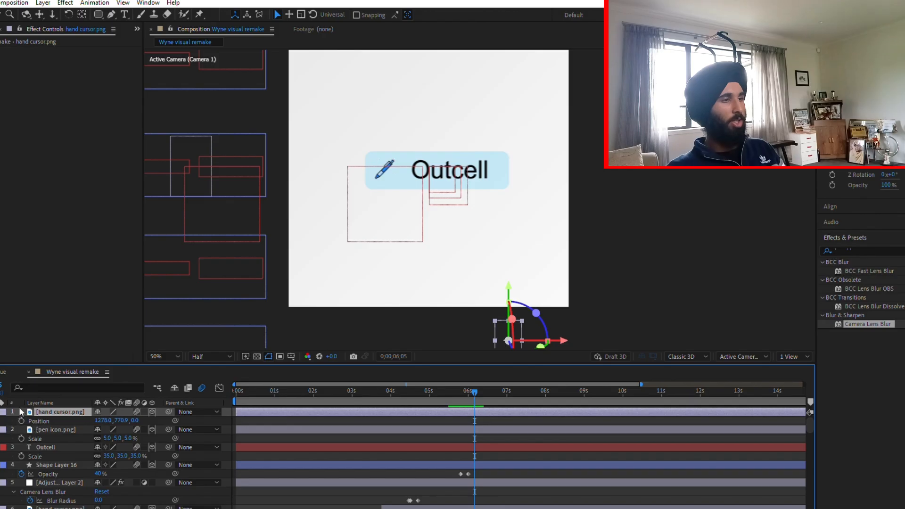
pyautogui.press('r')
pyautogui.click(21, 447)
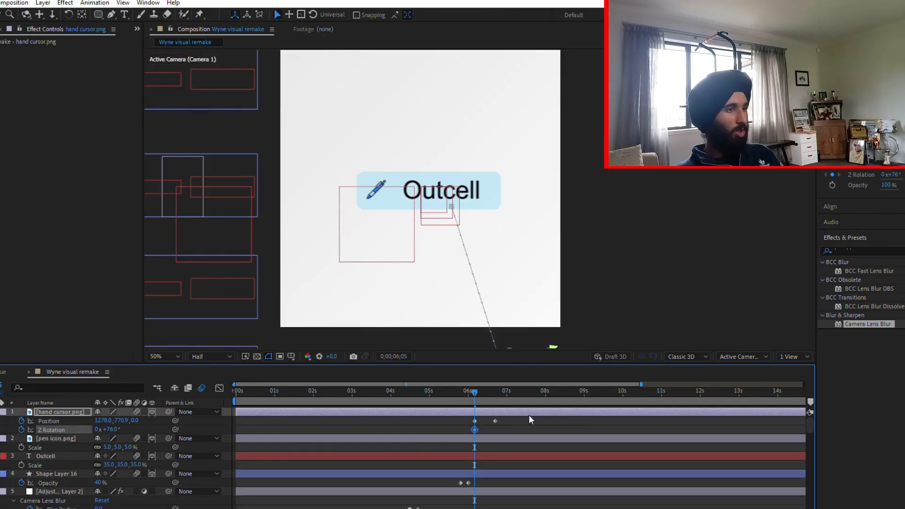
pyautogui.scroll(-2, 539, 290)
pyautogui.scroll(2, 506, 298)
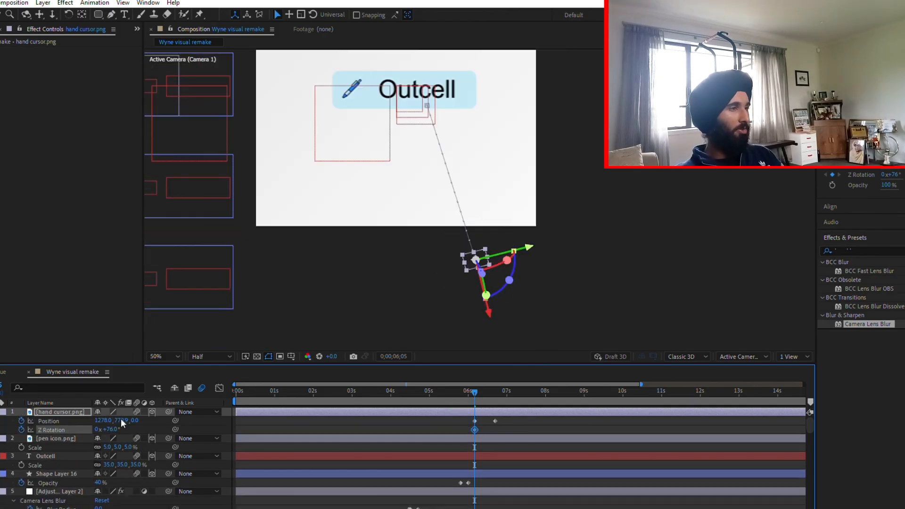
pyautogui.moveTo(118, 423); pyautogui.dragTo(180, 415)
# Ease the hand cursor's keyframes and reshape the Position speed graph for a fast start and a slow arrival
pyautogui.moveTo(509, 418); pyautogui.dragTo(443, 430)
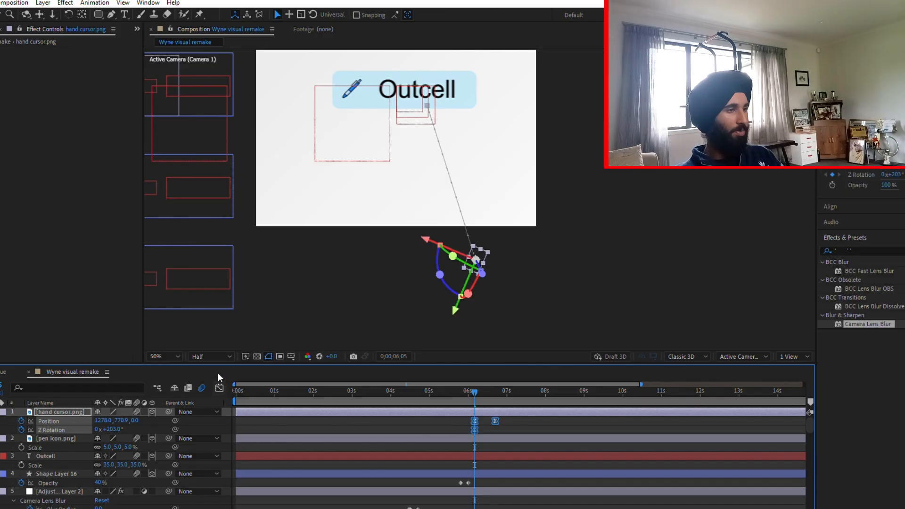
pyautogui.click(219, 388)
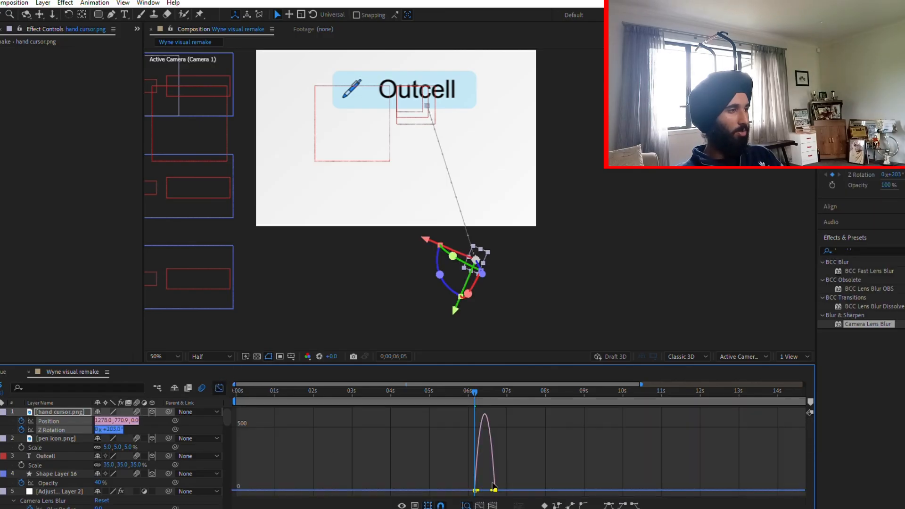
pyautogui.scroll(3, 493, 486)
pyautogui.scroll(4, 490, 486)
pyautogui.moveTo(486, 490); pyautogui.dragTo(430, 487)
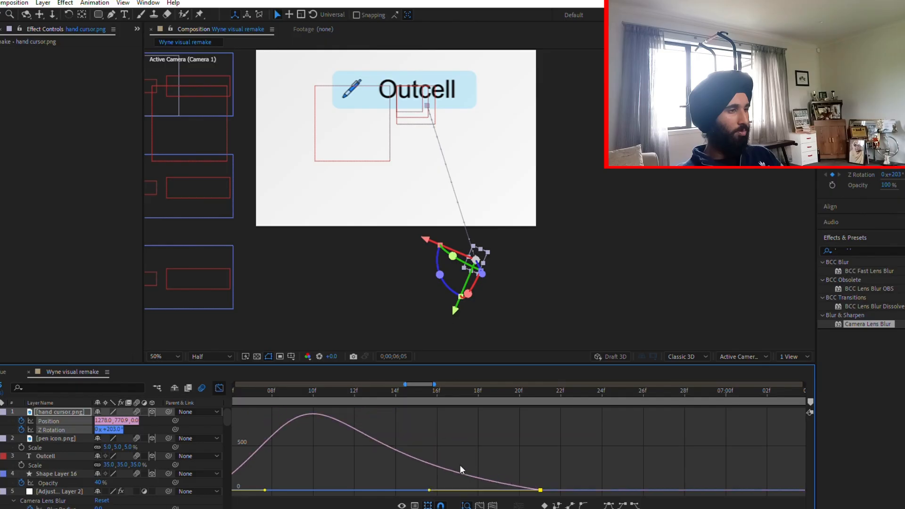
pyautogui.hotkey('shift', 'F3')
# Preview the hand cursor rising onto the Outcell button from 0;00;06;05 and inspect its final placement
pyautogui.press('space')
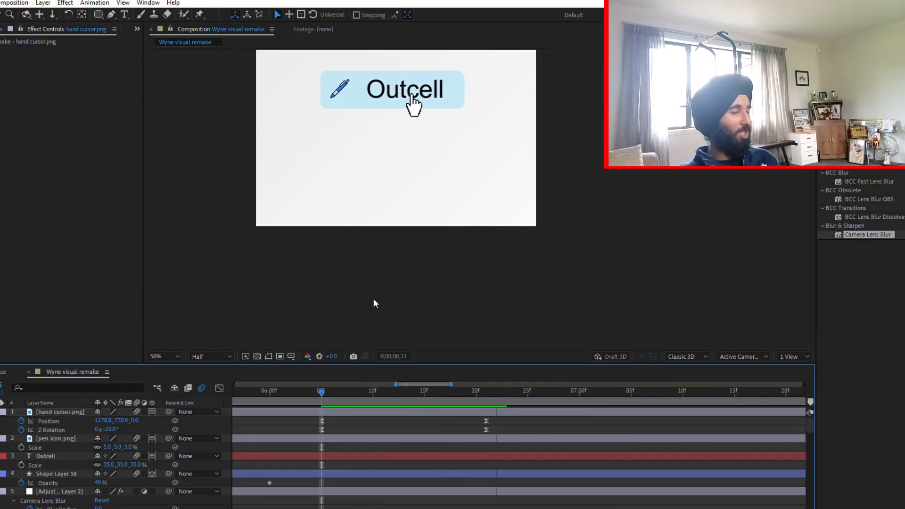
pyautogui.press('space')
pyautogui.scroll(-3, 445, 138)
pyautogui.scroll(1, 446, 140)
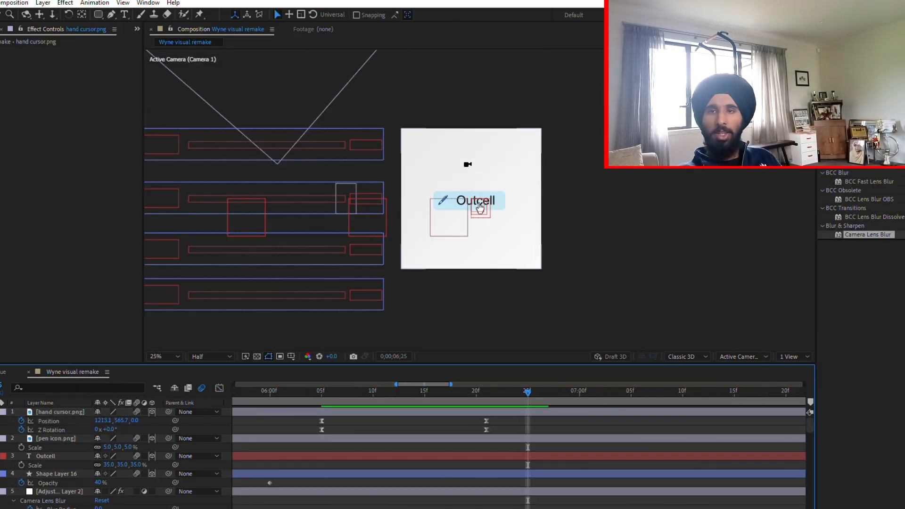
pyautogui.scroll(1, 463, 177)
pyautogui.scroll(-1, 463, 208)
pyautogui.scroll(1, 463, 208)
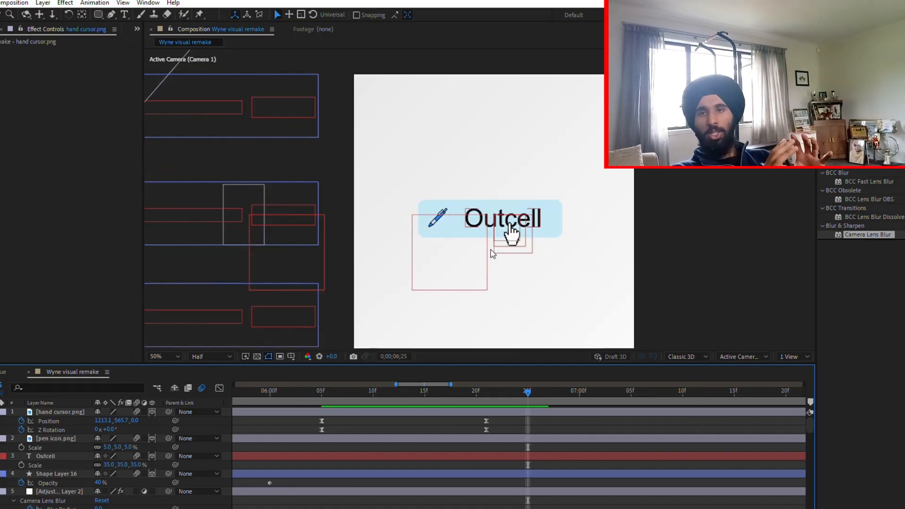
# Show the proportional grid at 0;00;06;05 and select the blue rectangle to check the button's centring in the frame
pyautogui.click(322, 390)
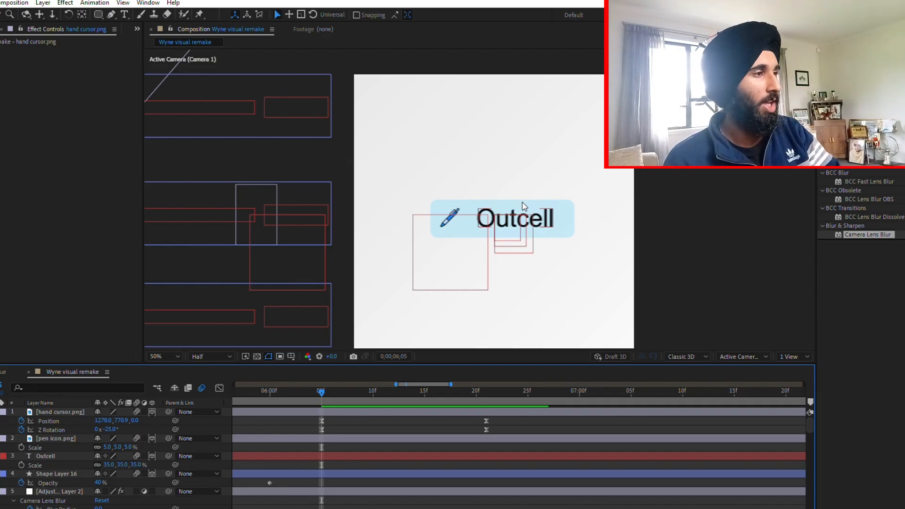
pyautogui.click(293, 347)
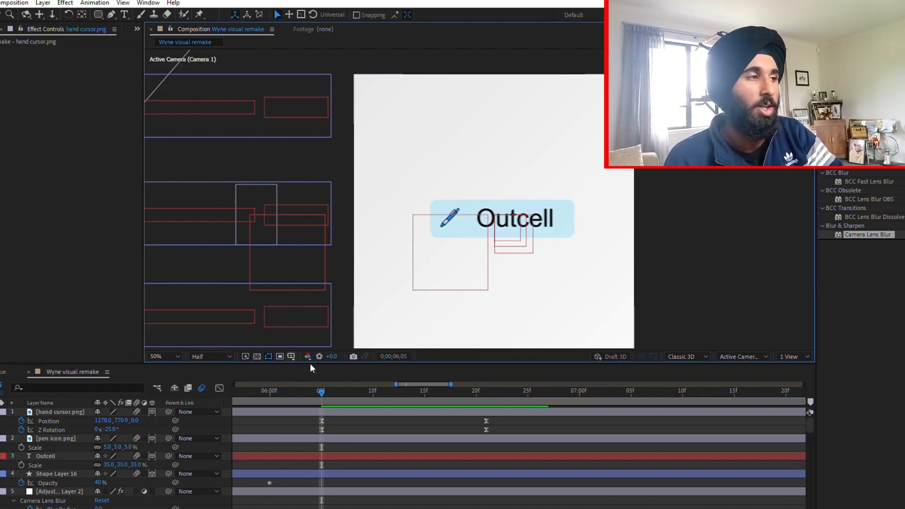
pyautogui.hotkey('alt', "'")
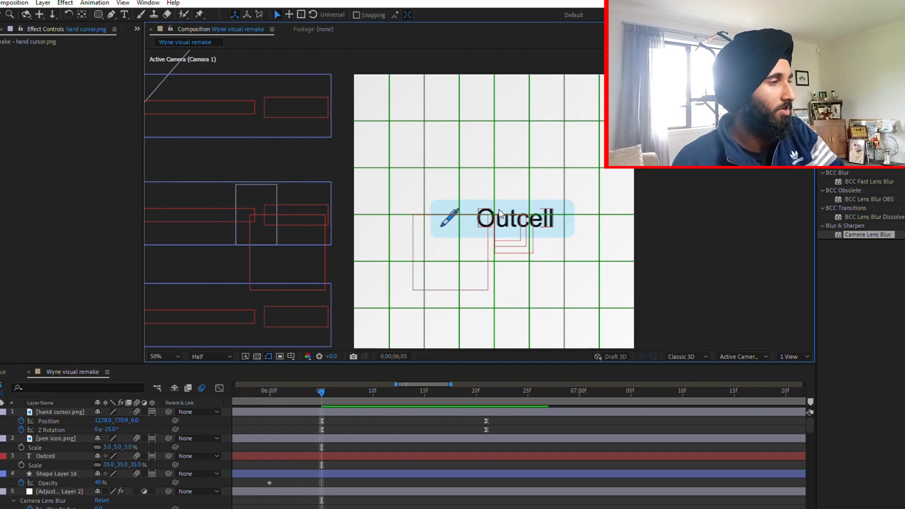
pyautogui.click(494, 226)
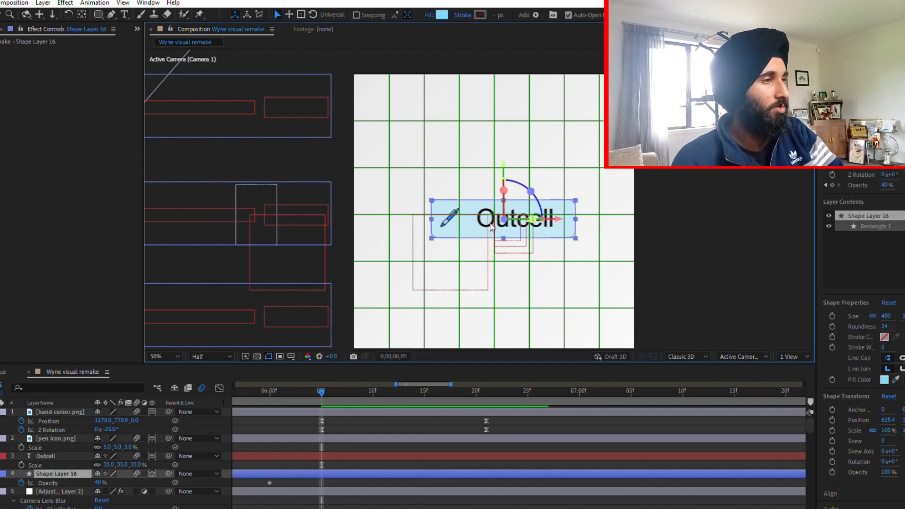
# Preview the centred button with the arriving cursor up to 0;00;06;24 and select the blue rectangle
pyautogui.press('space')
pyautogui.scroll(1, 471, 171)
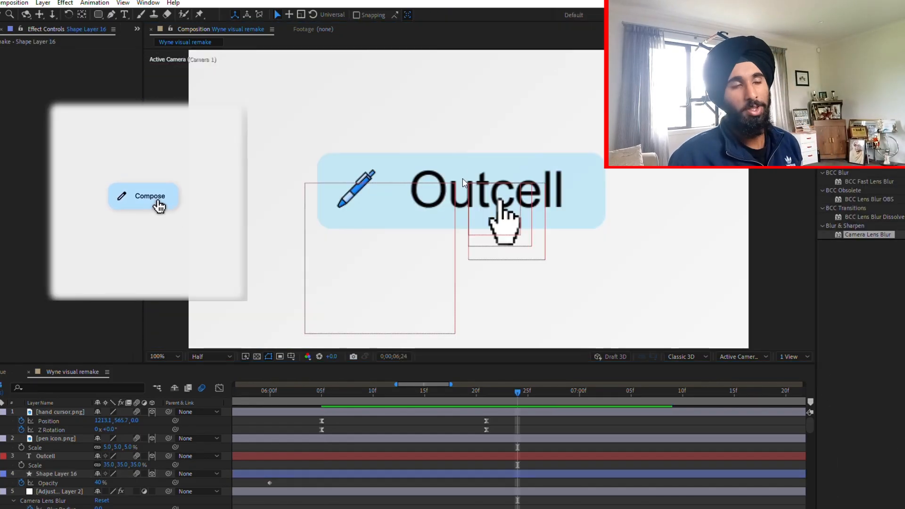
pyautogui.click(451, 214)
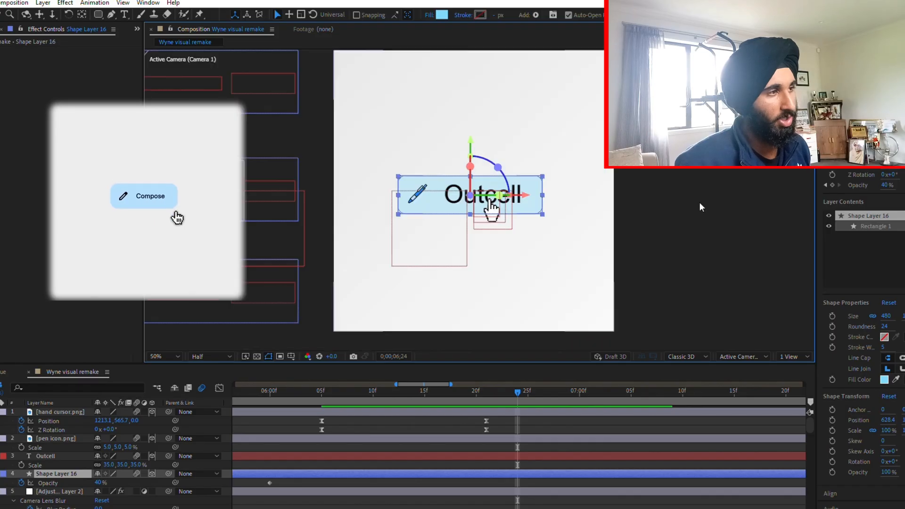
# Duplicate the blue button rectangle and reveal the Opacity keyframes of the lower copy, Shape Layer 16
pyautogui.click(700, 202)
pyautogui.scroll(-2, 479, 198)
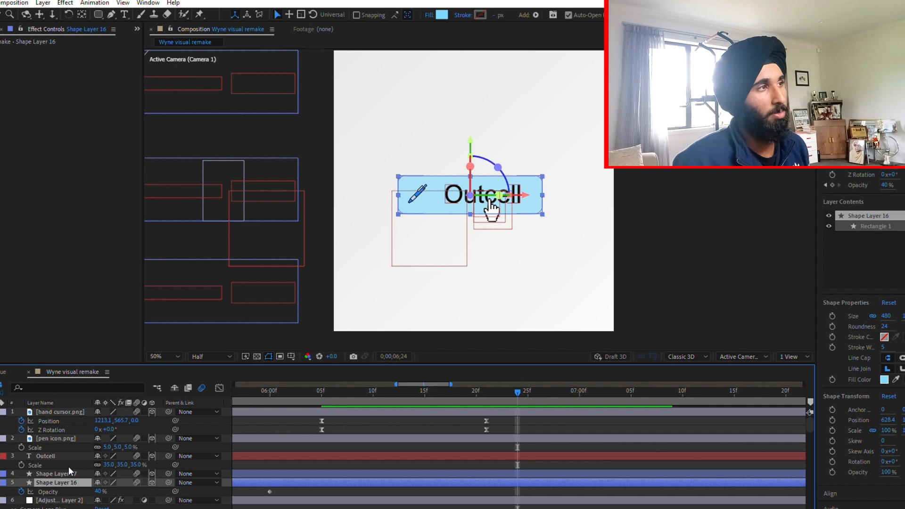
pyautogui.press('u')
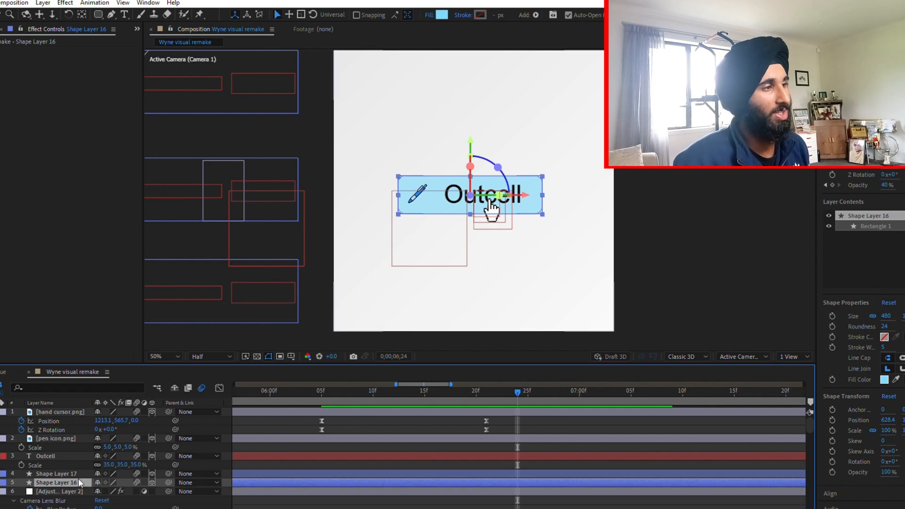
pyautogui.scroll(-1, 66, 473)
pyautogui.press('t')
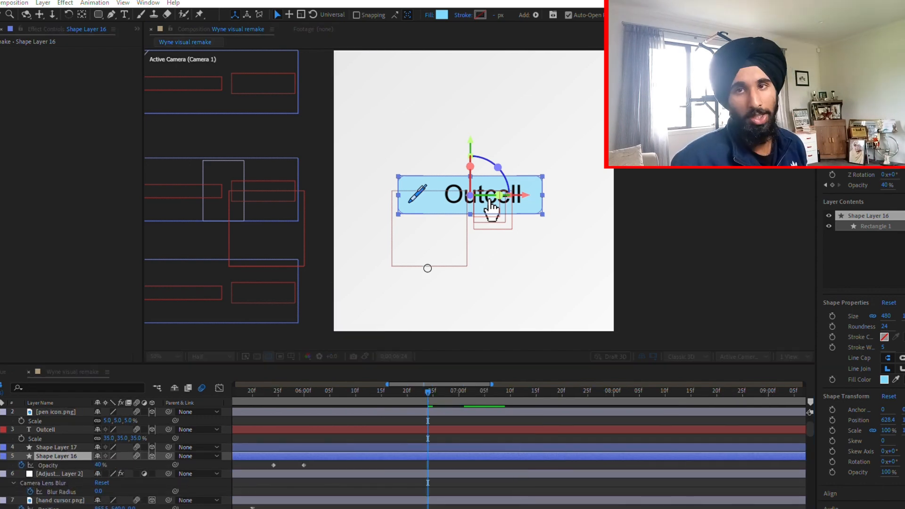
# Fill Shape Layer 16 with black and move its two Opacity keyframes to 0;00;06;16 and 0;00;06;22
pyautogui.moveTo(426, 266); pyautogui.dragTo(432, 317)
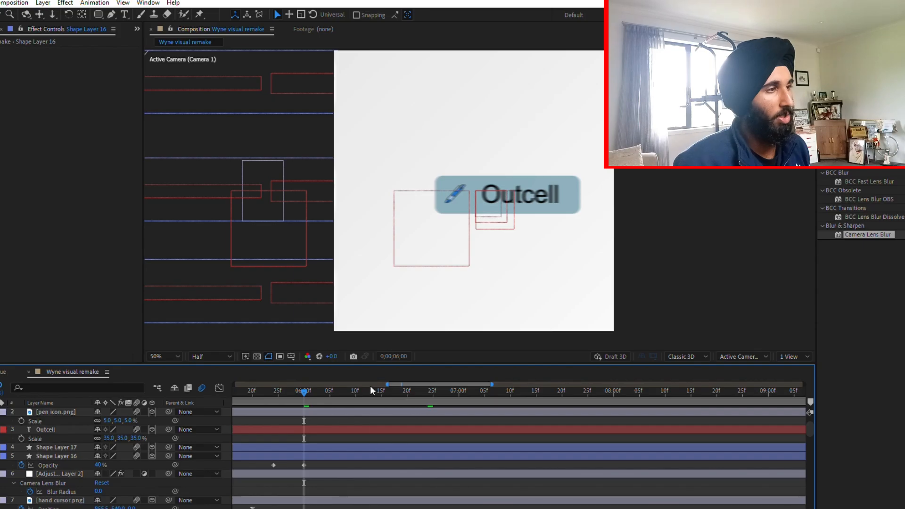
pyautogui.click(371, 389)
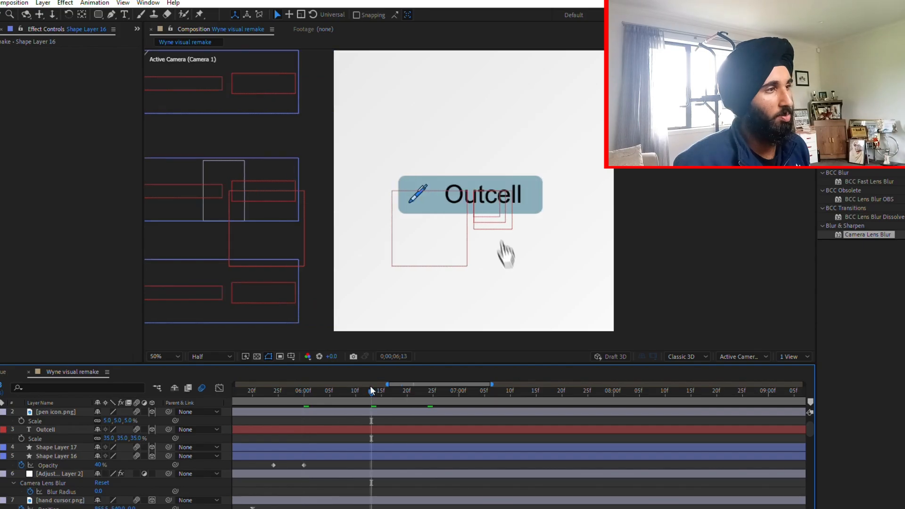
pyautogui.moveTo(337, 469); pyautogui.dragTo(382, 447)
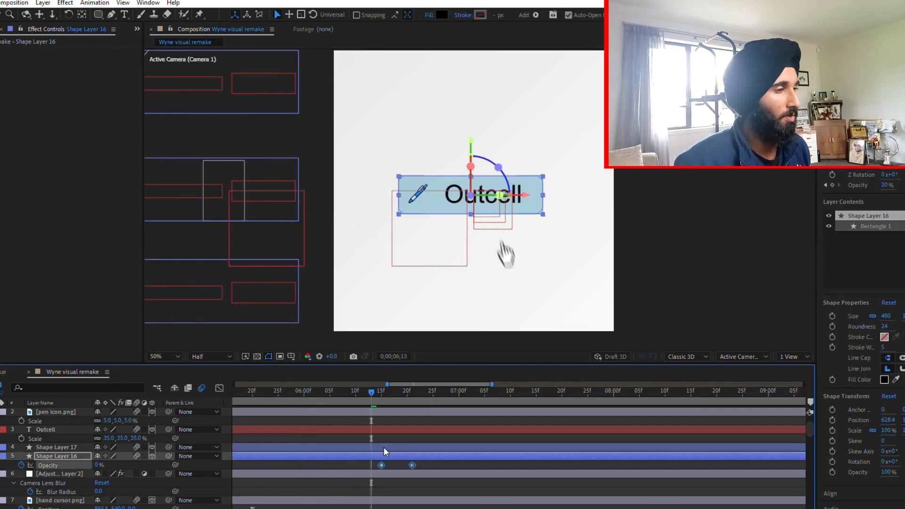
pyautogui.click(384, 385)
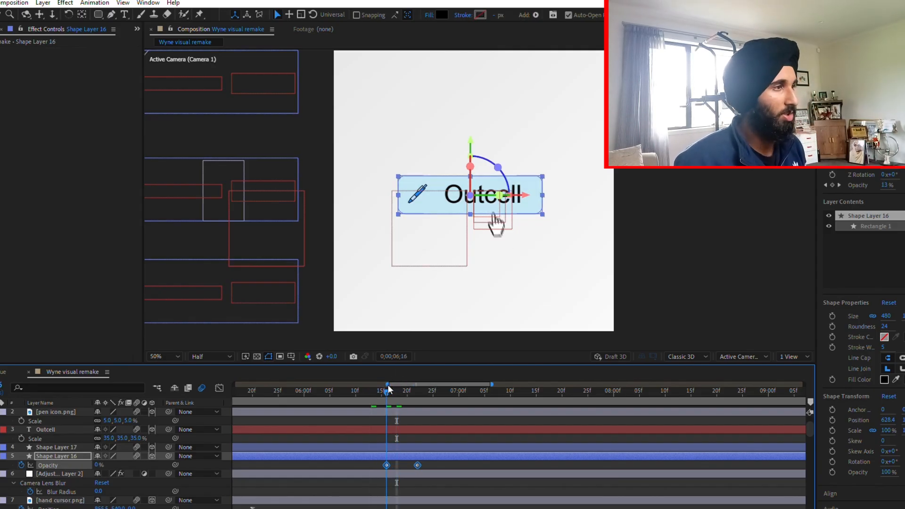
pyautogui.moveTo(389, 388); pyautogui.dragTo(415, 386)
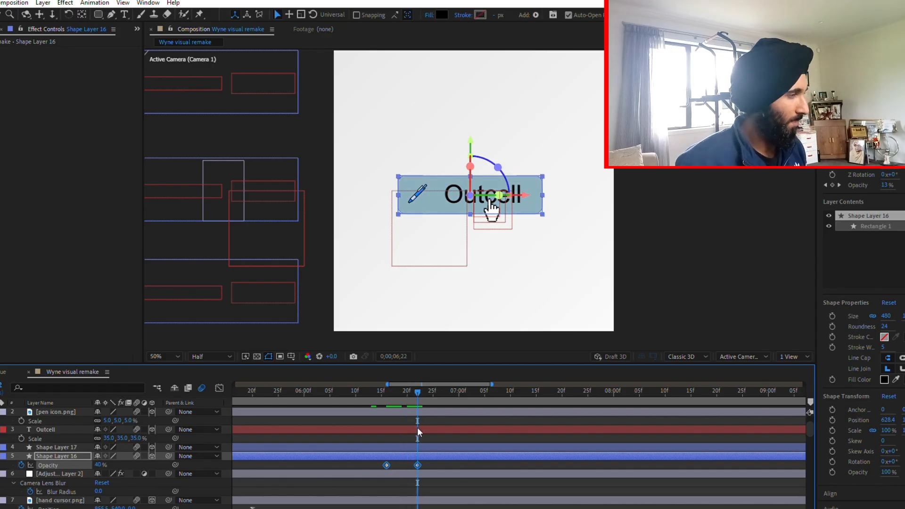
# Set Shape Layer 16's Opacity keyframe at 0;00;06;22 to 10% and preview the button darkening as the cursor arrives
pyautogui.click(398, 429)
pyautogui.click(98, 465)
pyautogui.write('10')
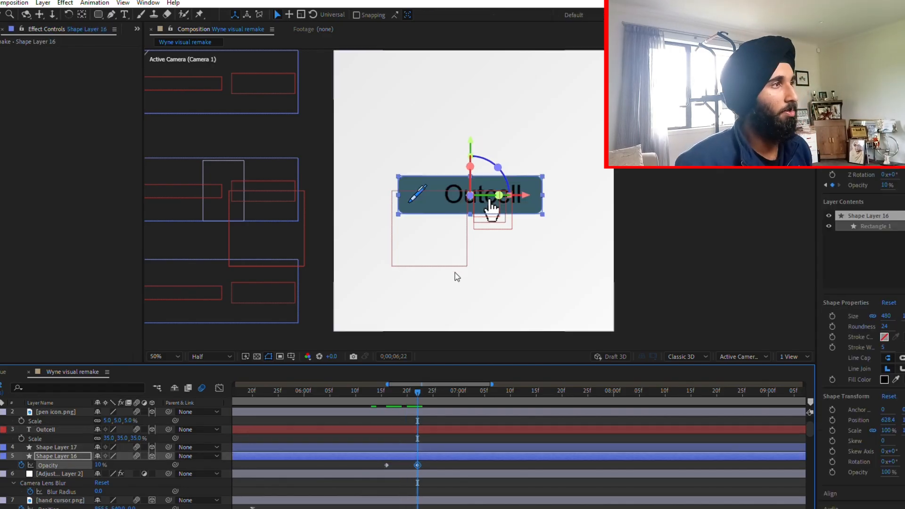
pyautogui.press('Return')
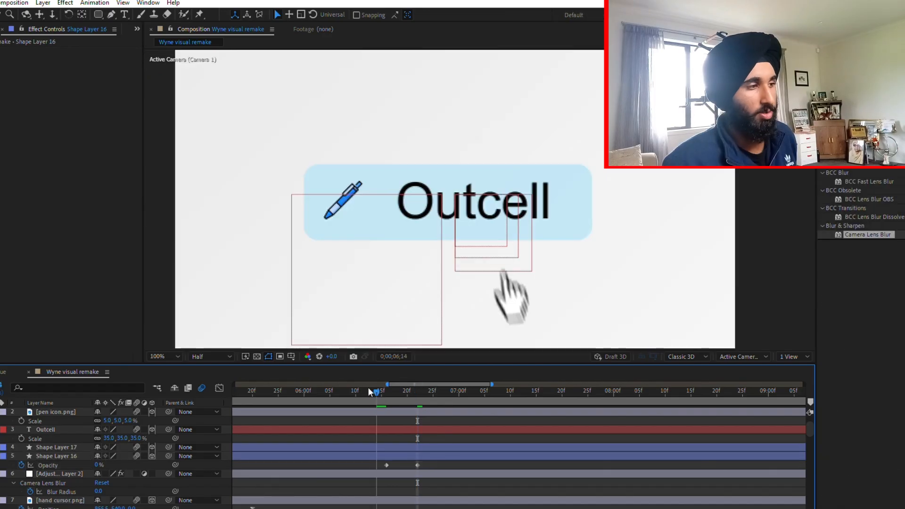
pyautogui.moveTo(368, 387)
pyautogui.mouseDown()
pyautogui.moveTo(350, 389)
pyautogui.moveTo(387, 388)
pyautogui.moveTo(354, 385)
pyautogui.mouseUp()
pyautogui.press('space')
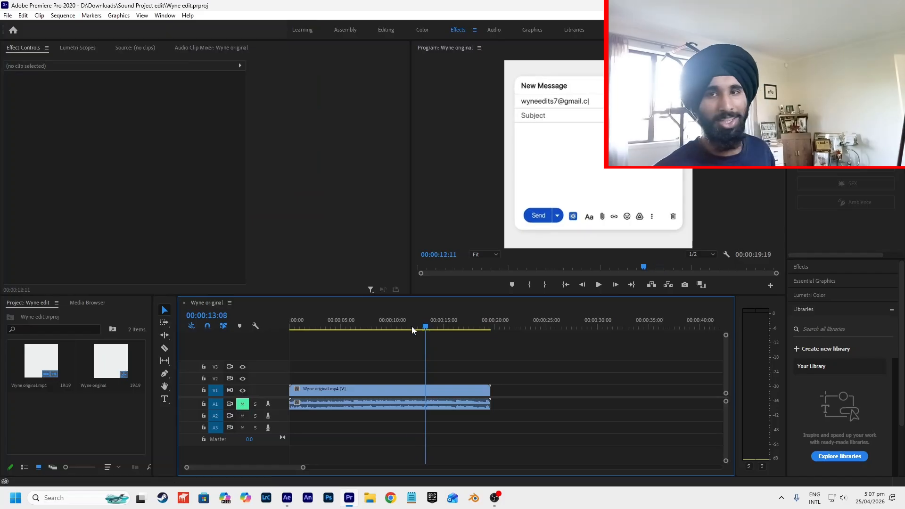
# Check the reference's Compose cursor around 00:00:08:15 in Premiere Pro and keyframe the hand cursor's Scale at 9% at 0;00;06;23 in After Effects
pyautogui.moveTo(391, 330); pyautogui.dragTo(377, 329)
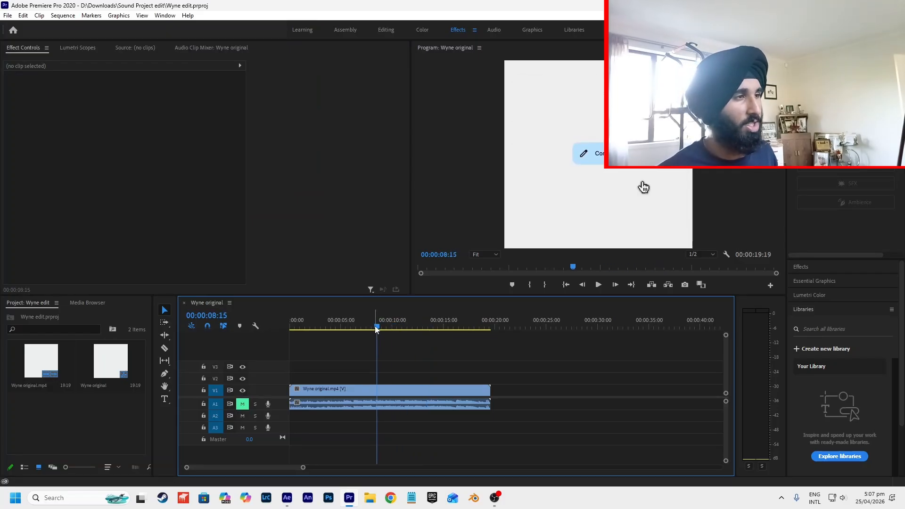
pyautogui.moveTo(377, 329); pyautogui.dragTo(382, 329)
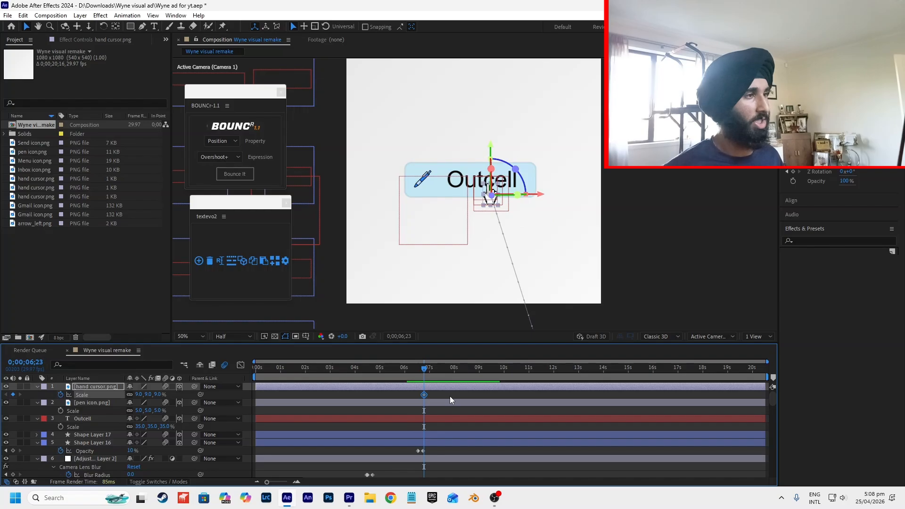
pyautogui.scroll(2, 433, 396)
pyautogui.scroll(2, 423, 373)
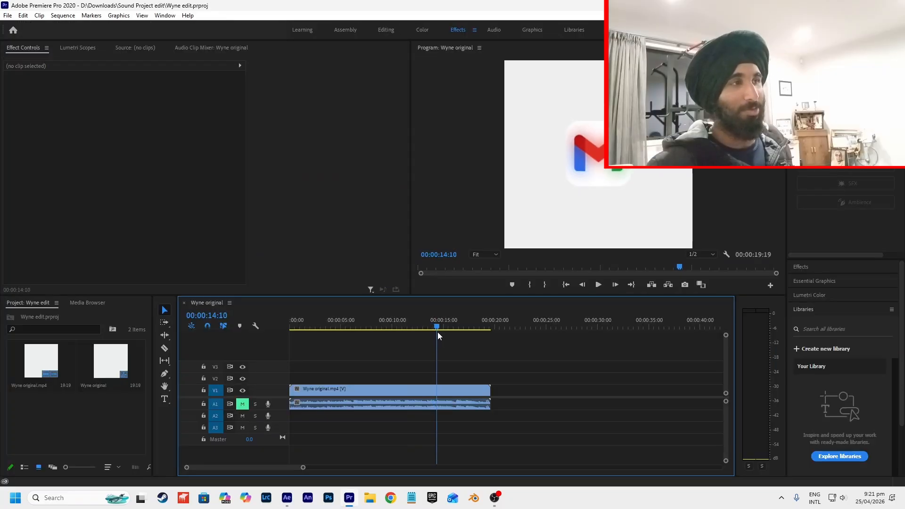
# Study in Premiere Pro how the reference shrinks the New Message window into the Gmail icon around 00:00:14:03, and return to After Effects
pyautogui.moveTo(437, 332); pyautogui.dragTo(436, 332)
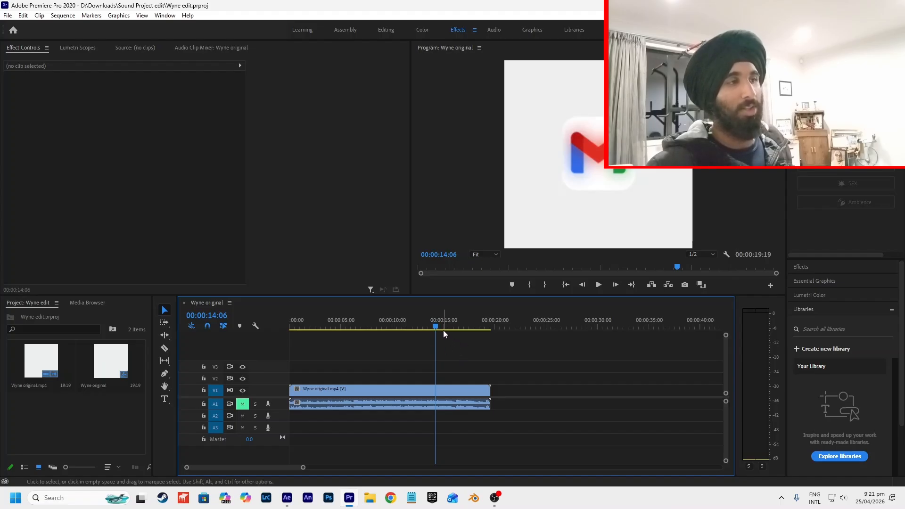
pyautogui.moveTo(443, 324); pyautogui.dragTo(435, 325)
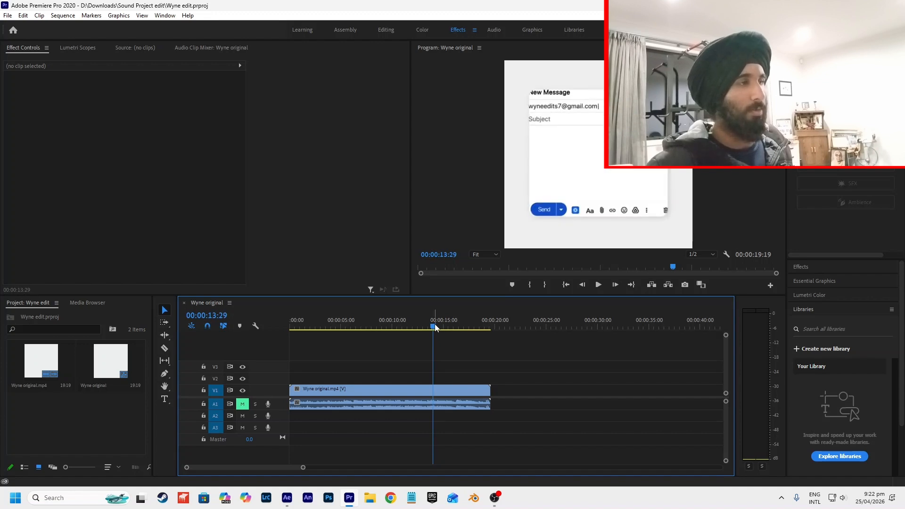
pyautogui.press('space')
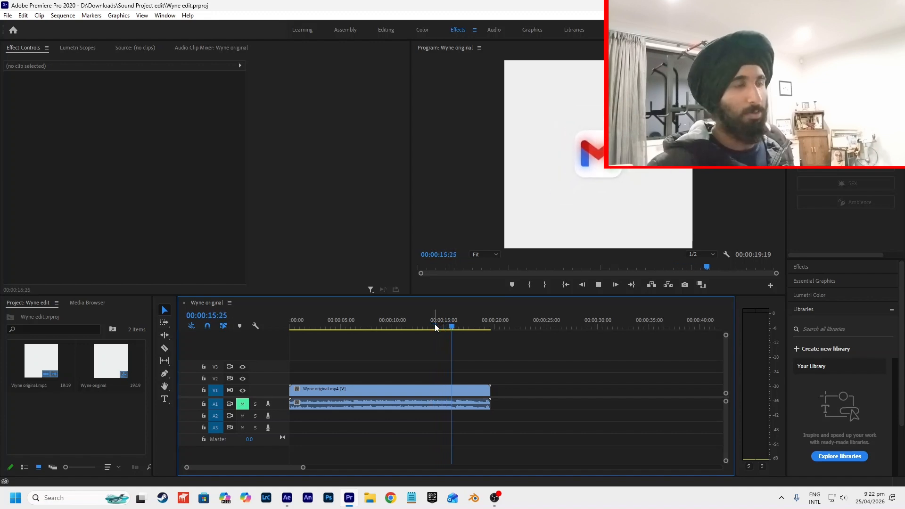
pyautogui.hotkey('alt', 'Tab')
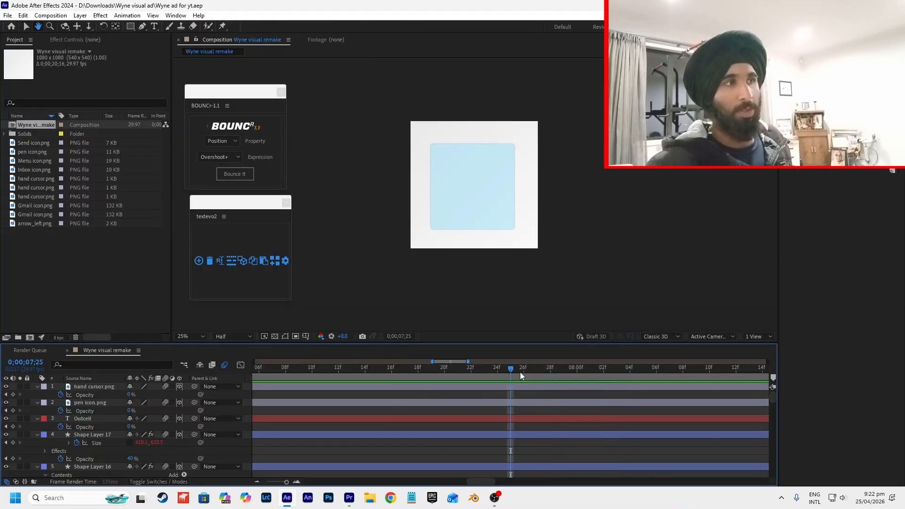
pyautogui.hotkey('alt', 'Tab')
pyautogui.moveTo(423, 325); pyautogui.dragTo(418, 325)
pyautogui.press('space')
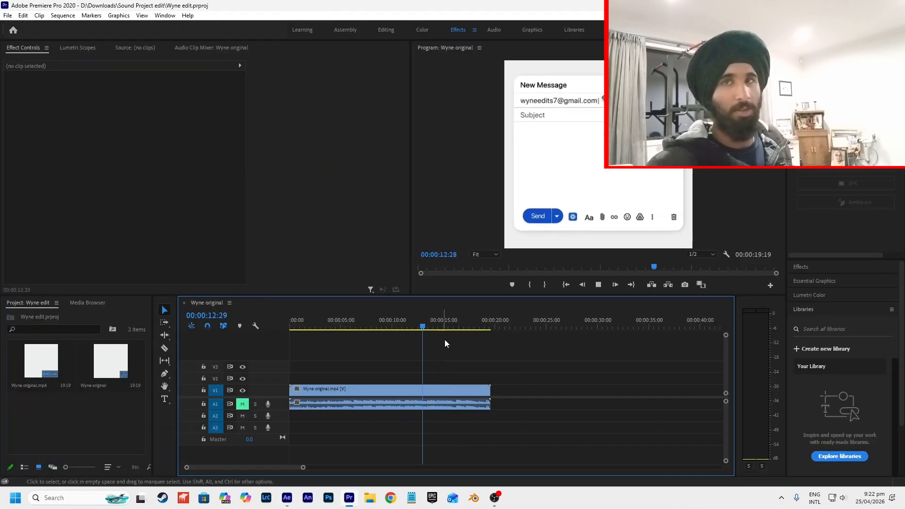
pyautogui.press('space')
pyautogui.moveTo(439, 327); pyautogui.dragTo(435, 327)
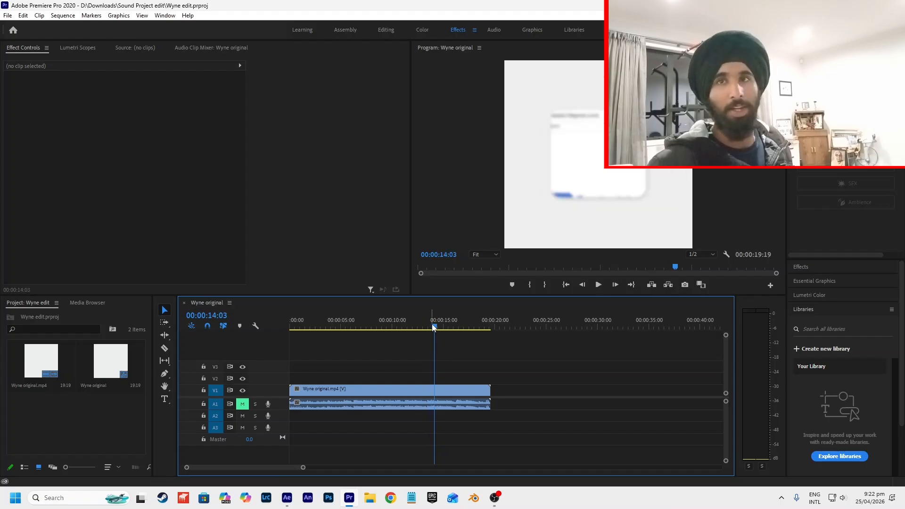
pyautogui.hotkey('alt', 'Tab')
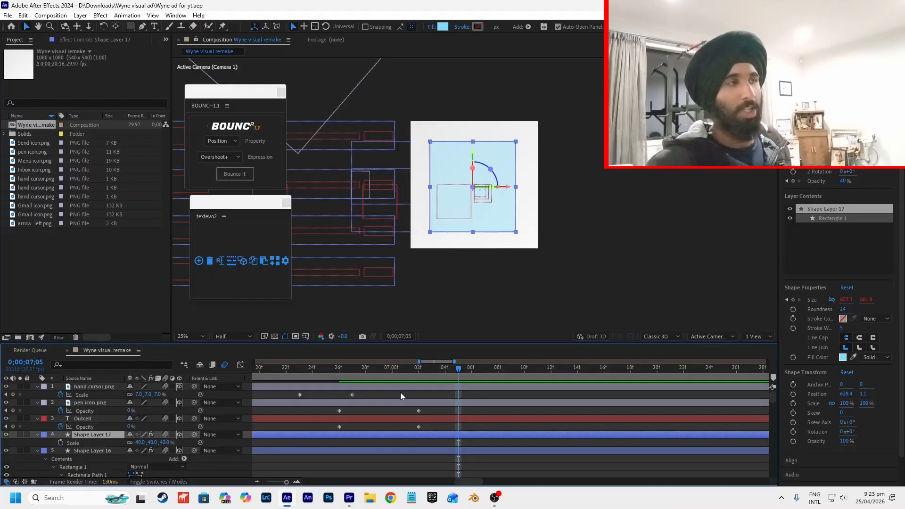
# Reveal Shape Layer 17's keyframes and preview its expansion from button to square from 0;00;06;28
pyautogui.press('u')
pyautogui.click(445, 375)
pyautogui.moveTo(444, 374); pyautogui.dragTo(369, 392)
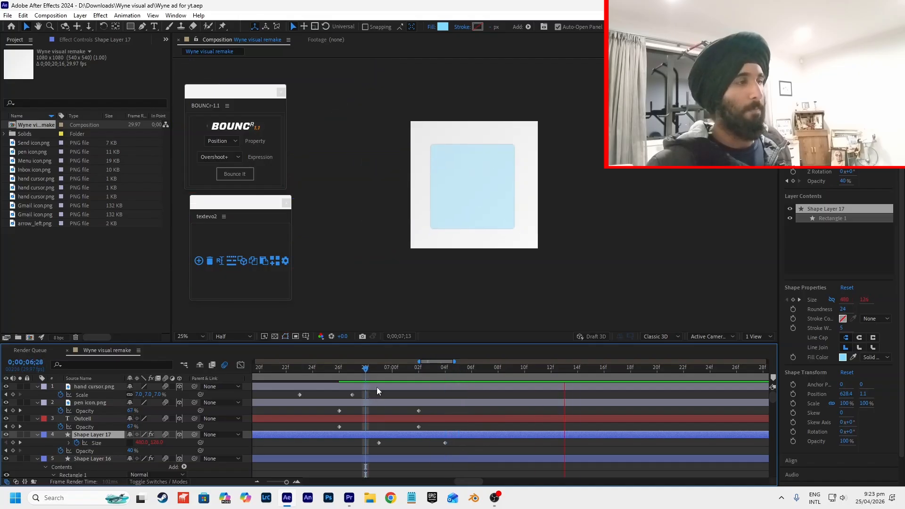
pyautogui.press('space')
# Inspect the lower layers down to the menu's null objects and preview the animation from 0;00;06;29
pyautogui.scroll(-1, 389, 407)
pyautogui.scroll(-1, 400, 412)
pyautogui.scroll(-2, 451, 421)
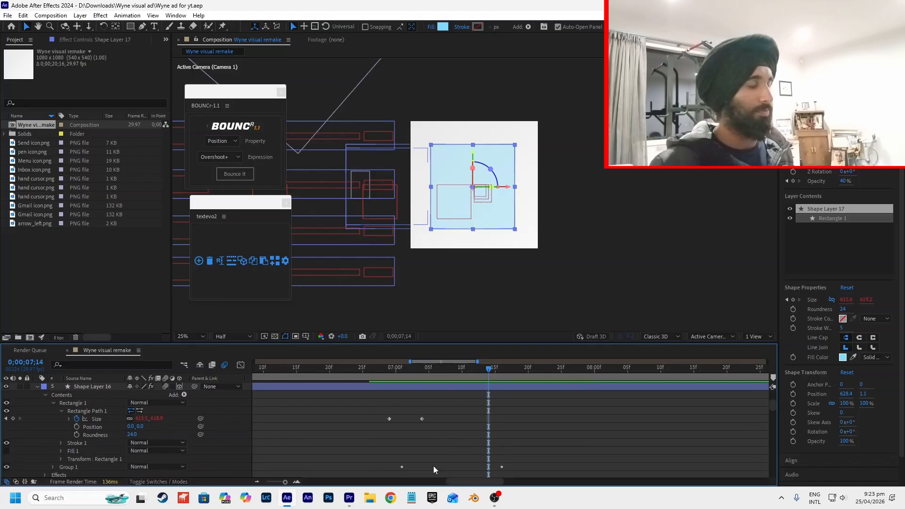
pyautogui.scroll(-8, 363, 432)
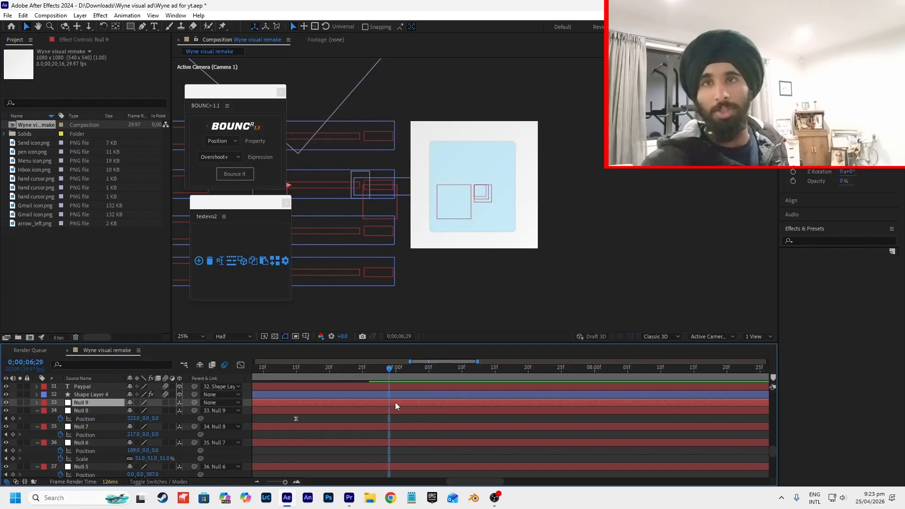
pyautogui.press('space')
pyautogui.click(438, 373)
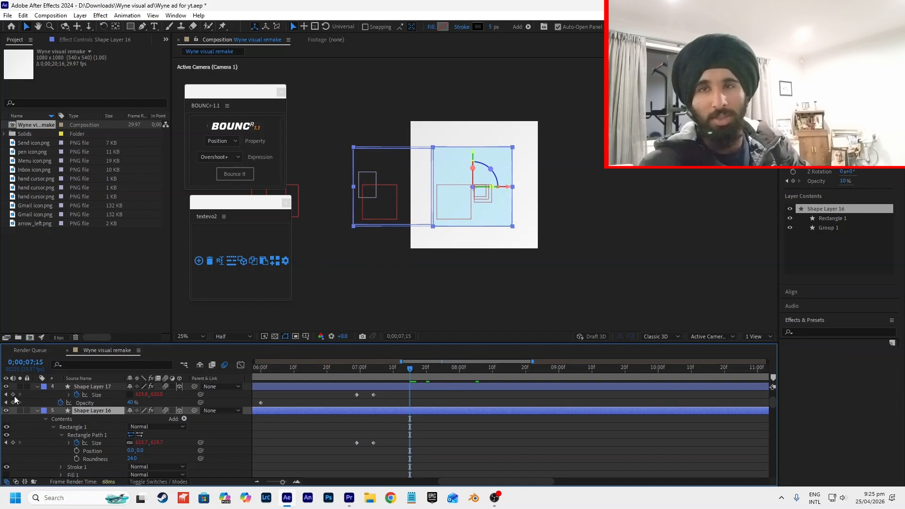
# Add a Size keyframe to Shape Layer 17 at 0;00;07;15 and preview the square's motion
pyautogui.click(110, 399)
pyautogui.click(13, 395)
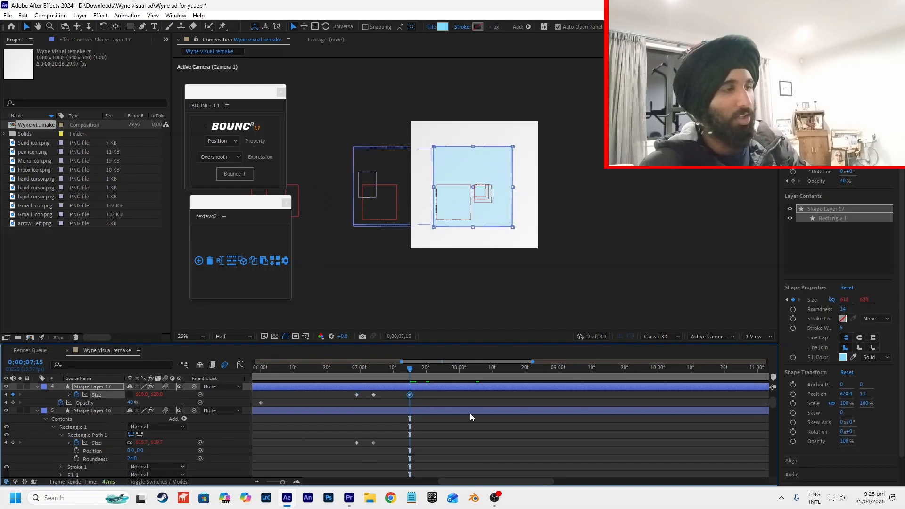
pyautogui.click(453, 389)
pyautogui.press('space')
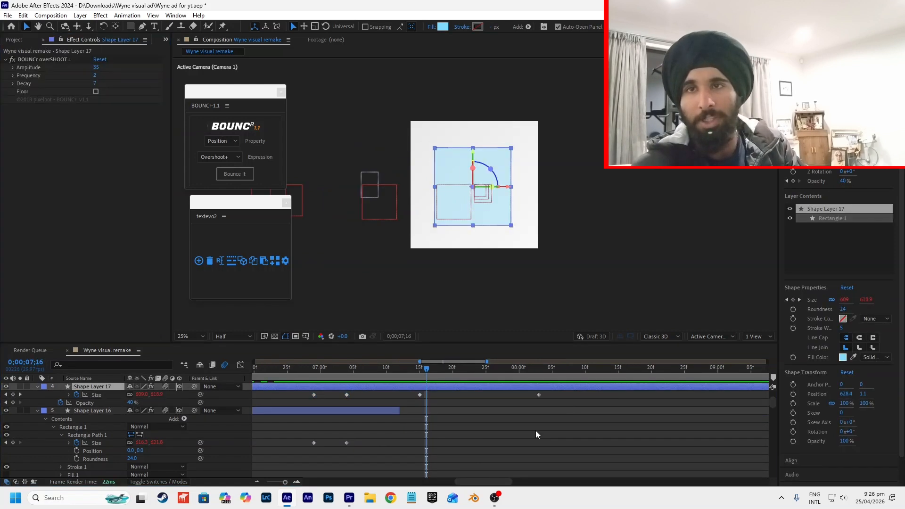
# Find the Fill effect and apply it to Shape Layer 17's square
pyautogui.click(536, 431)
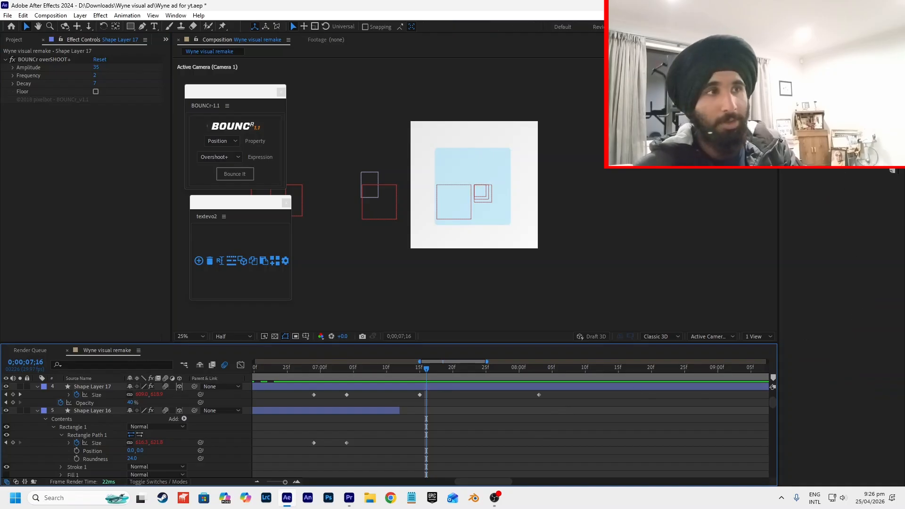
pyautogui.click(833, 161)
pyautogui.write('fill')
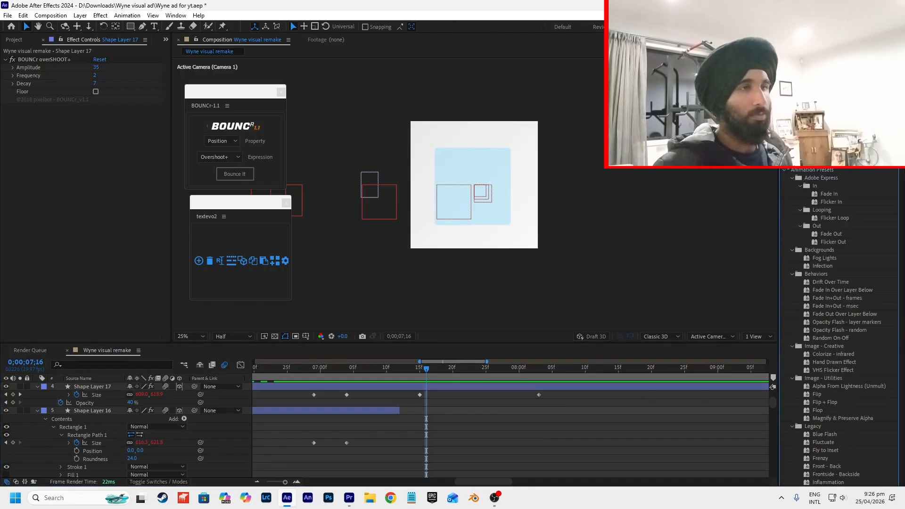
pyautogui.moveTo(816, 226); pyautogui.dragTo(476, 207)
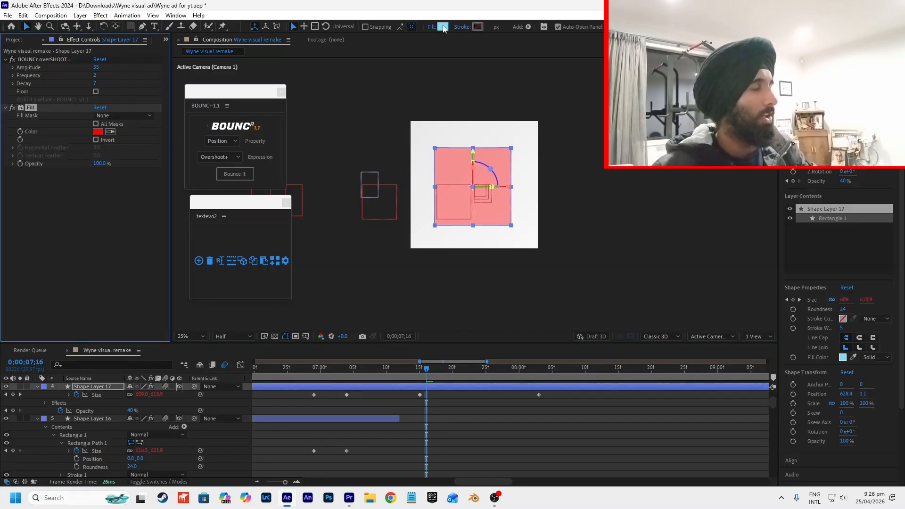
# Copy the square's shape fill colour and set the Fill effect's Color to the same 80DAFB
pyautogui.click(444, 27)
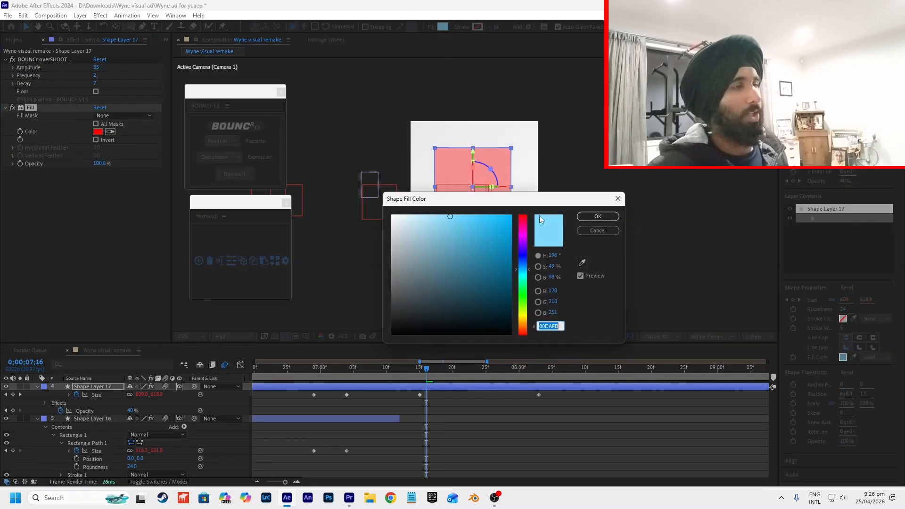
pyautogui.click(586, 217)
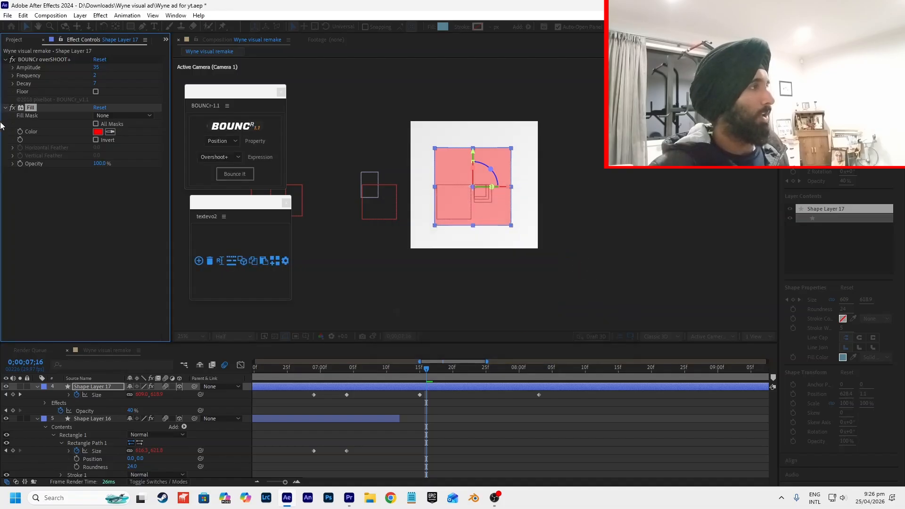
pyautogui.click(99, 132)
pyautogui.write('80DAFB')
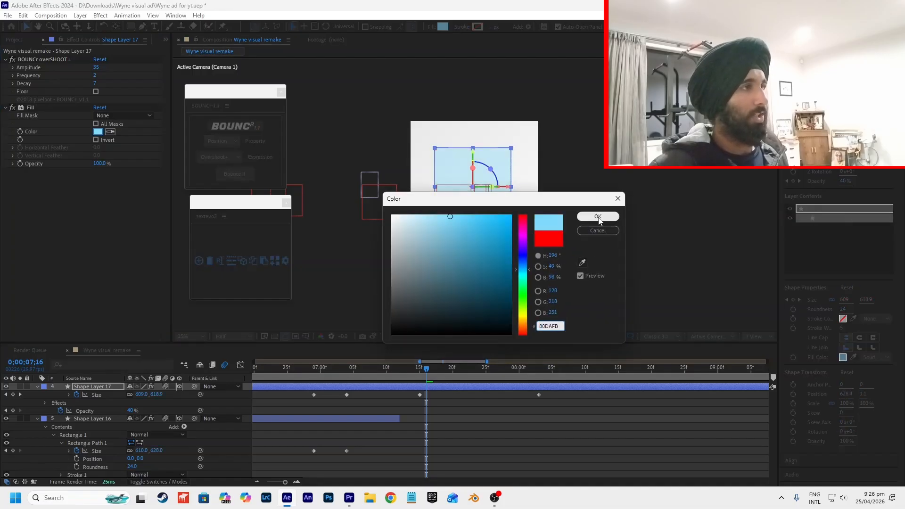
pyautogui.click(591, 217)
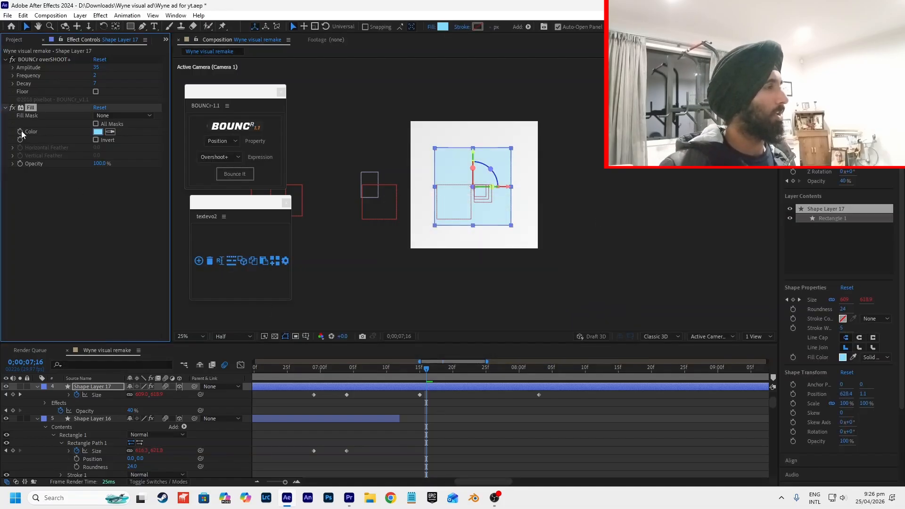
# Animate Shape Layer 17's Fill Color with keyframes, from the current blue at 0;00;07;16 to grey 8F8F8F at 0;00;07;24
pyautogui.click(463, 425)
pyautogui.moveTo(434, 373); pyautogui.dragTo(477, 381)
pyautogui.click(478, 387)
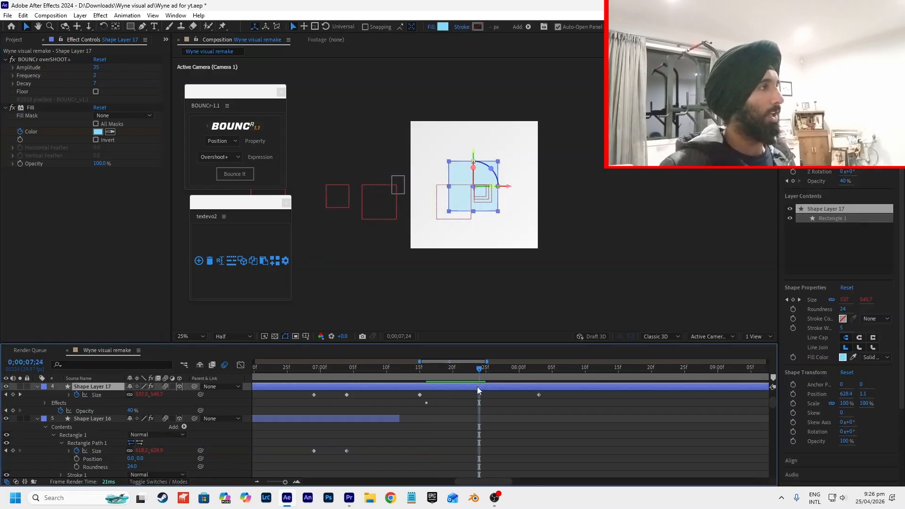
pyautogui.click(97, 132)
pyautogui.moveTo(392, 250); pyautogui.dragTo(367, 250)
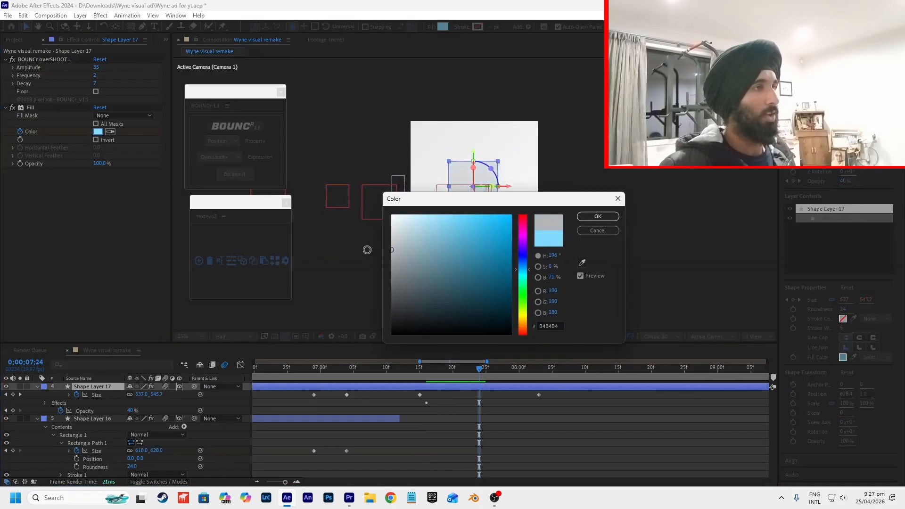
pyautogui.moveTo(401, 242); pyautogui.dragTo(384, 266)
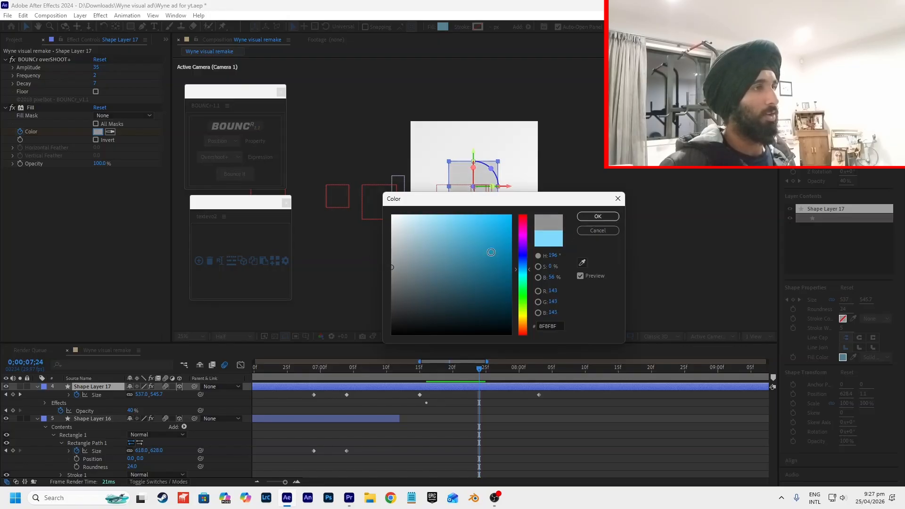
pyautogui.click(597, 217)
pyautogui.click(486, 266)
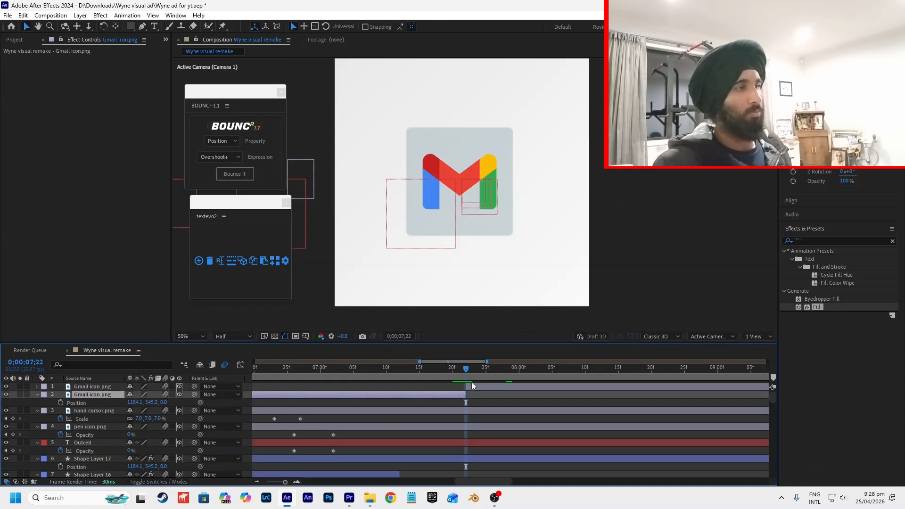
# Review the frames around the Gmail icon's entrance over the shrinking square, and deselect Shape Layer 17
pyautogui.click(444, 381)
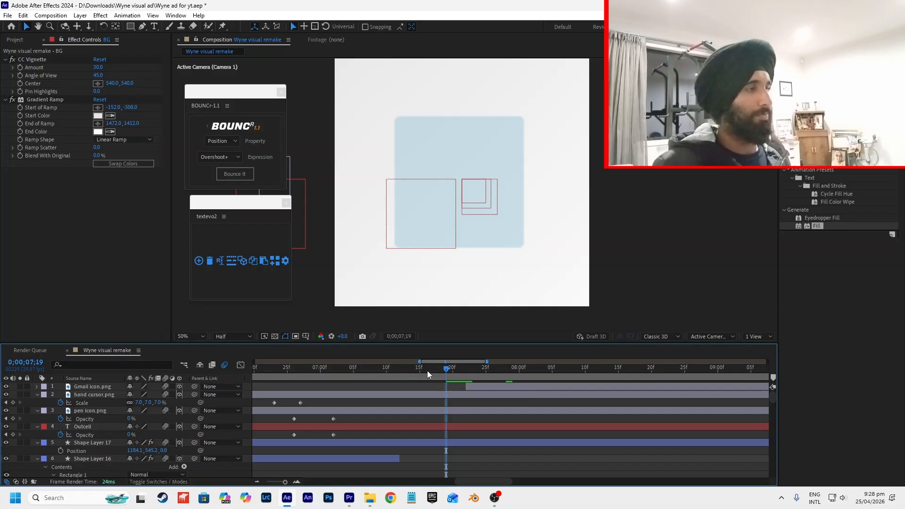
pyautogui.click(470, 372)
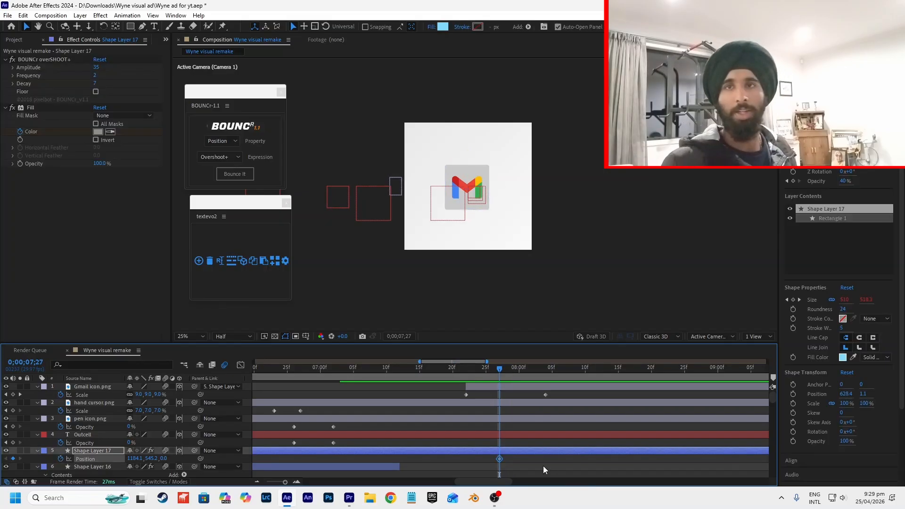
pyautogui.click(543, 466)
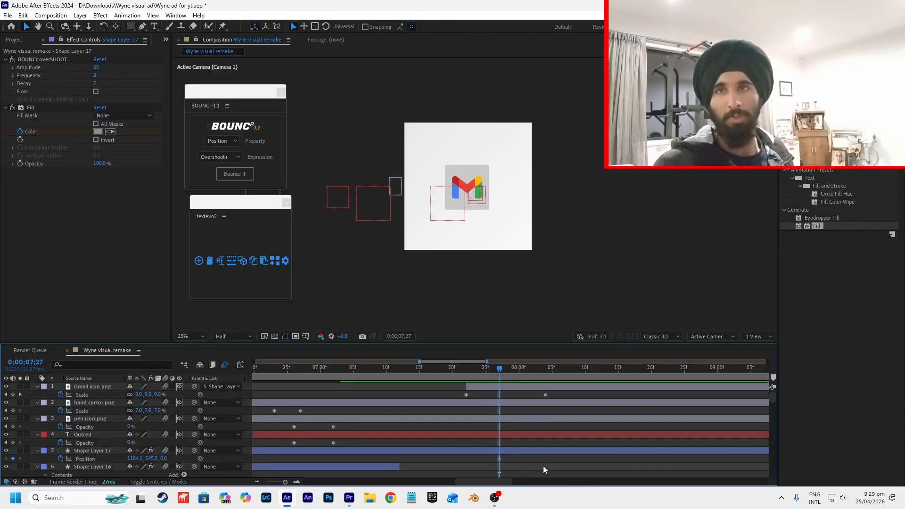